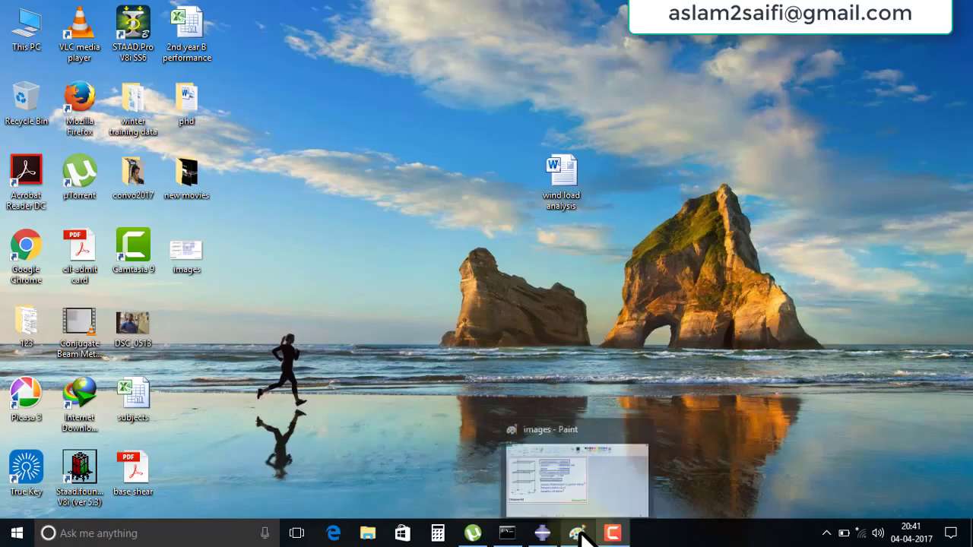
Bring up the three-storey concrete frame specification image in Paint
click(581, 534)
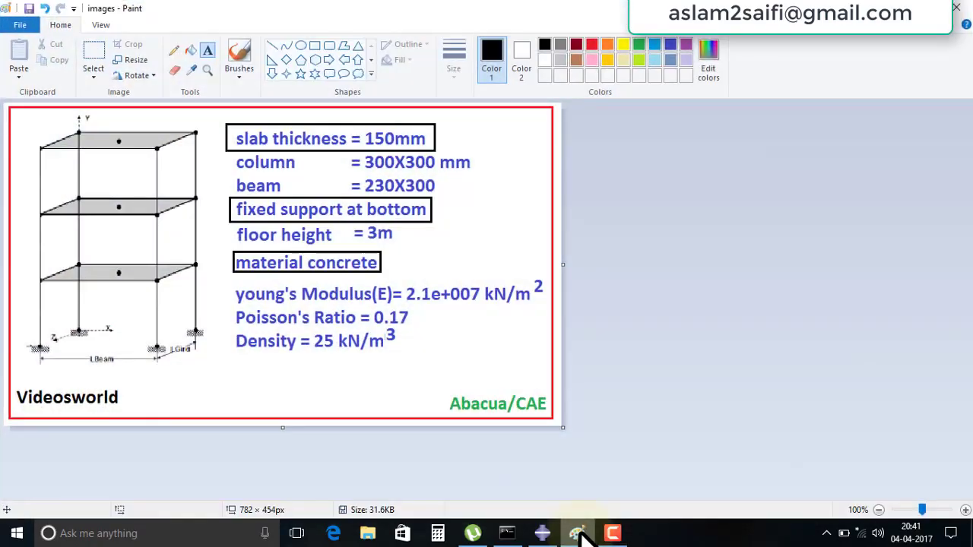
Tick the 300X300 mm column size with a red brush, then return to Abaqus/CAE
click(580, 533)
click(581, 533)
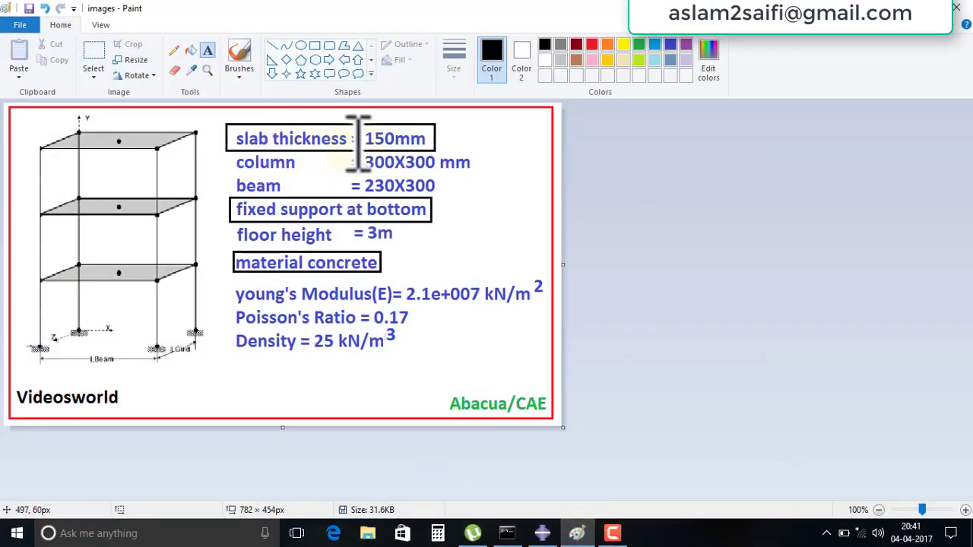
click(591, 45)
click(242, 60)
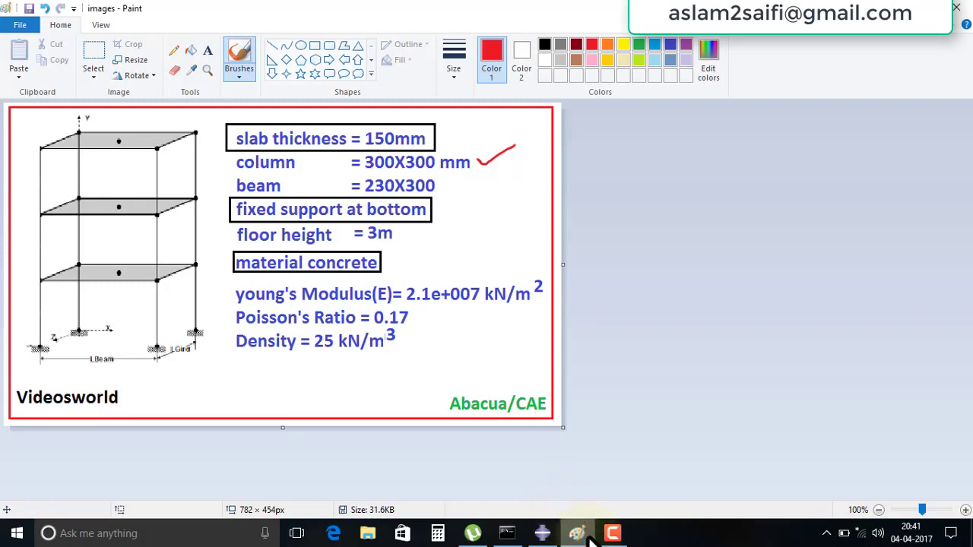
click(564, 533)
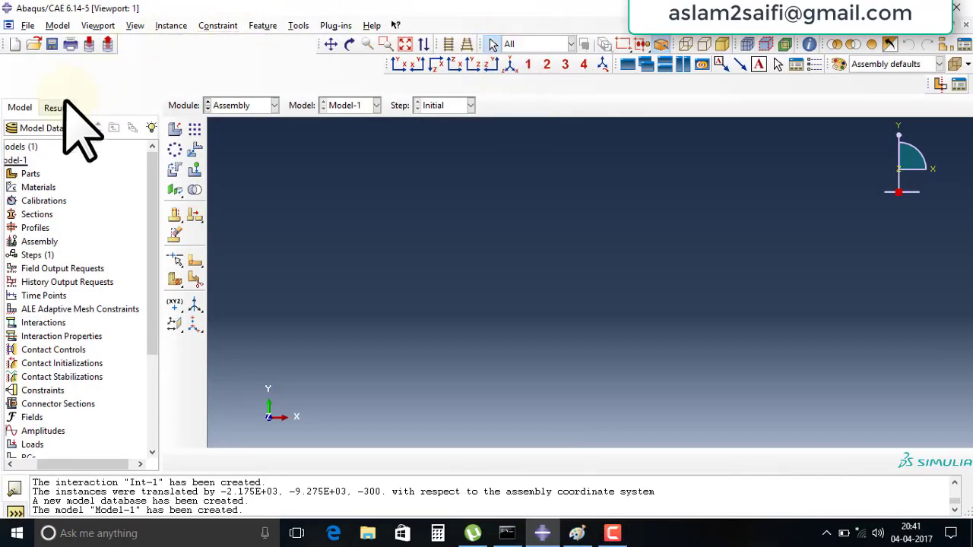
Create a 3D deformable solid extruded part named Column with approximate size 3000
drag(69, 464, 30, 464)
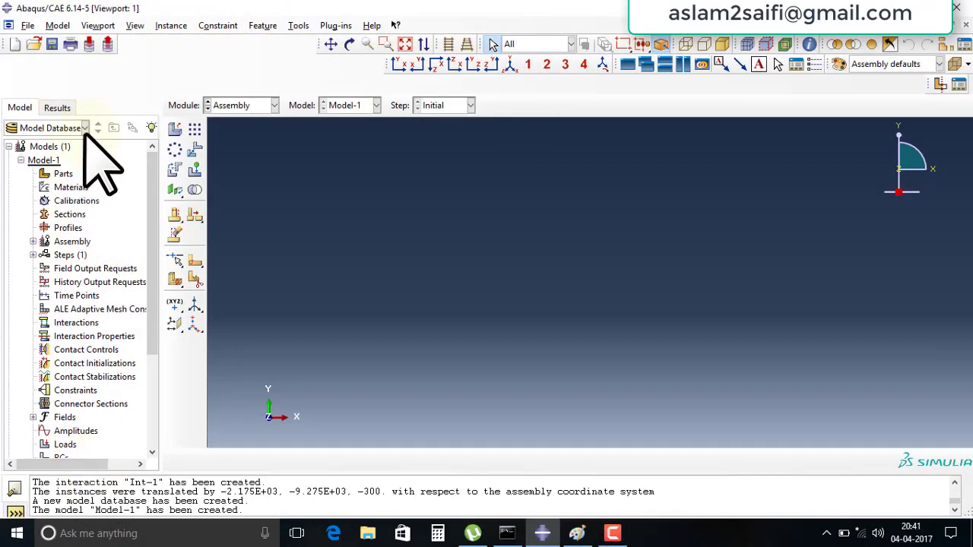
double_click(67, 174)
text(Column)
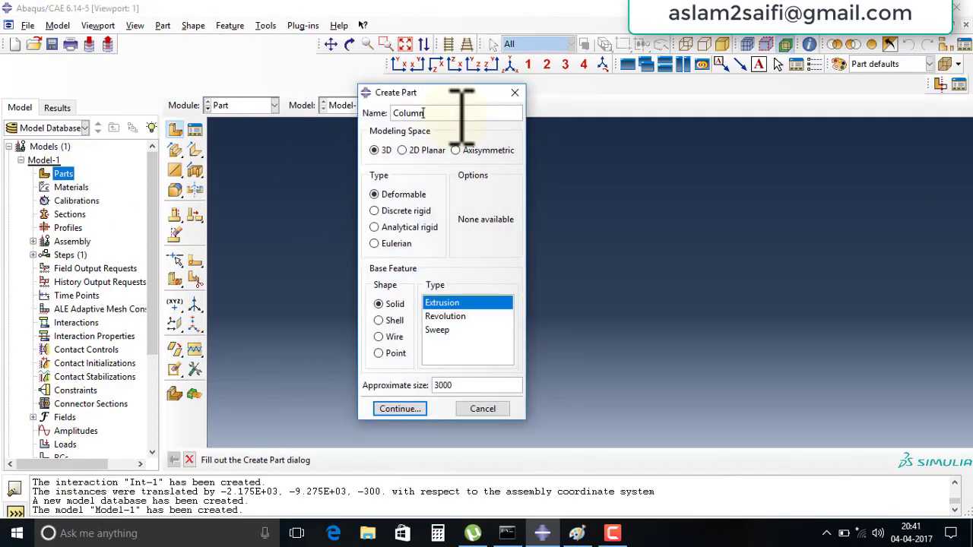
drag(461, 114, 388, 112)
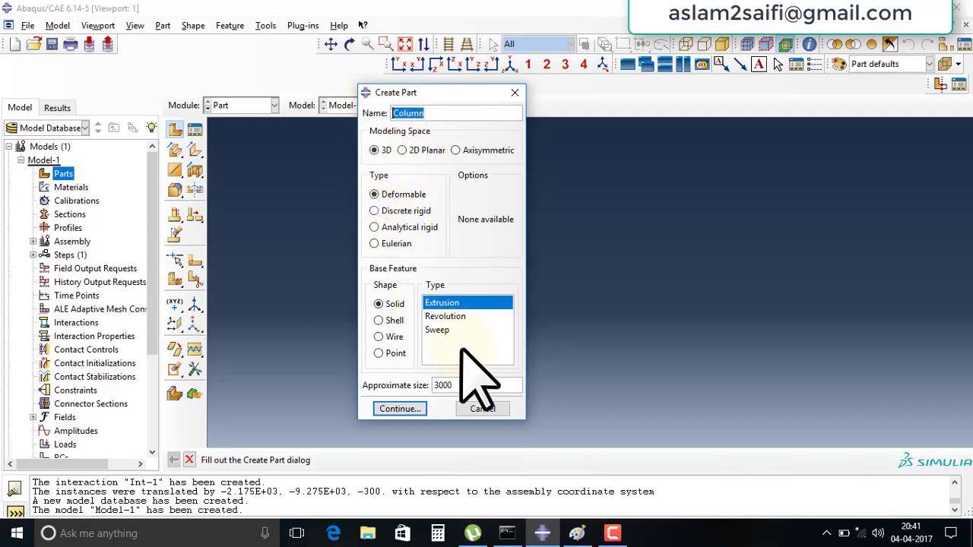
drag(453, 386, 432, 386)
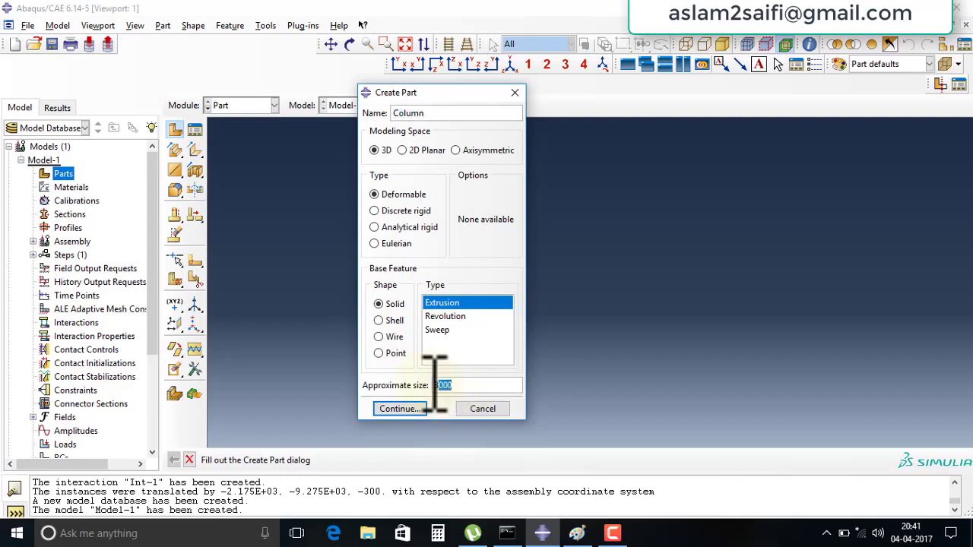
click(395, 409)
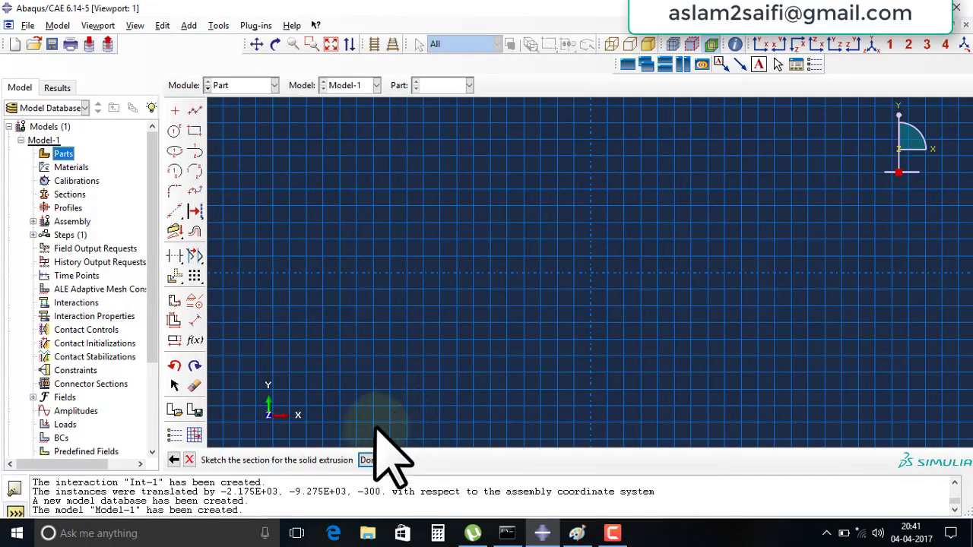
Draw a rectangle for the Column section sketch
click(194, 131)
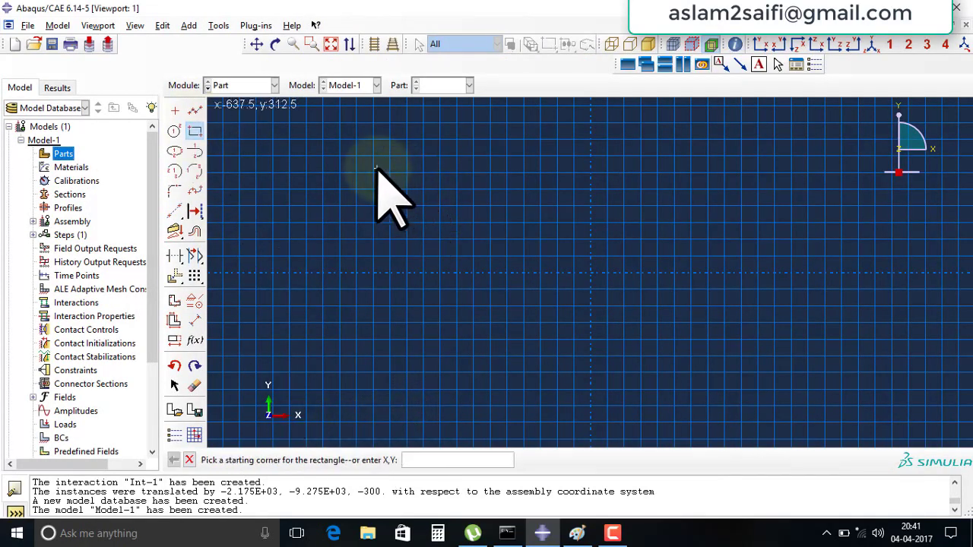
click(343, 165)
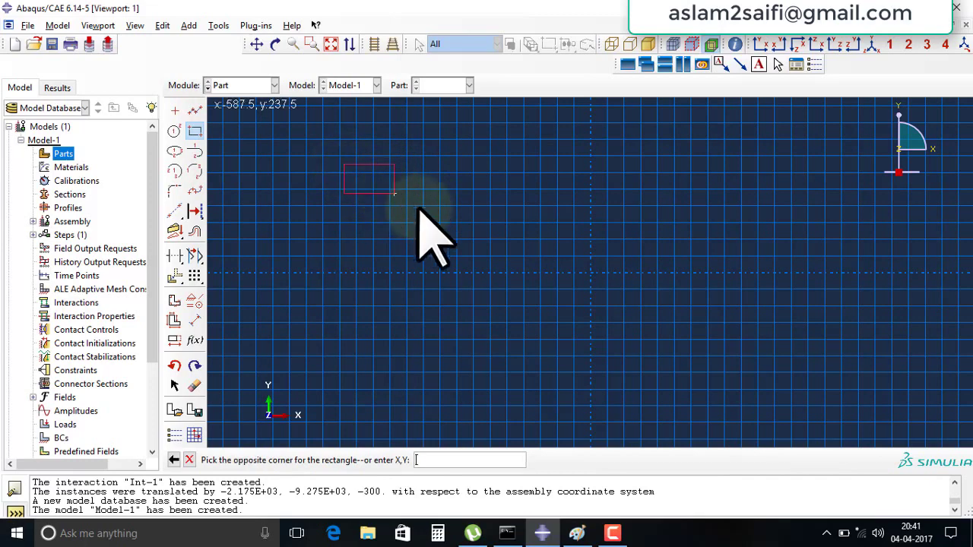
click(546, 204)
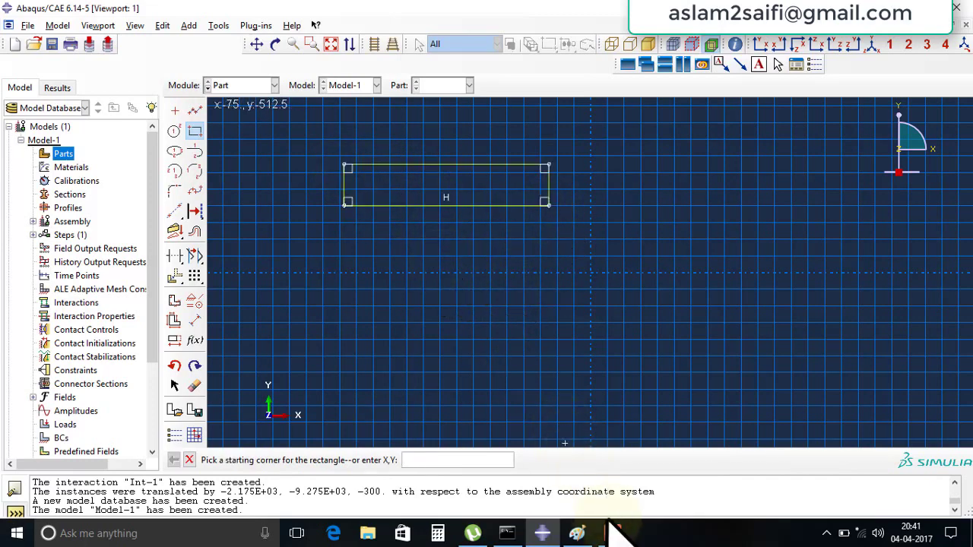
click(579, 534)
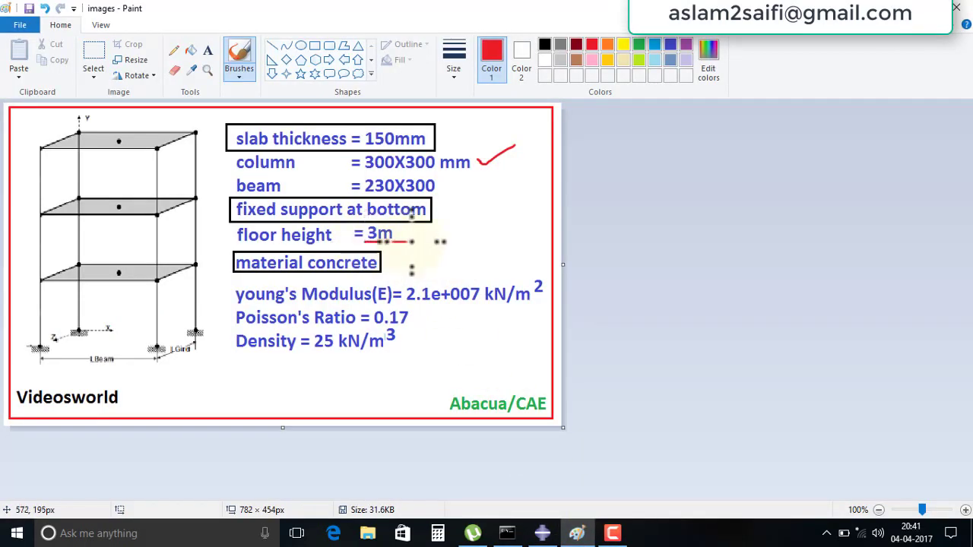
click(612, 534)
click(542, 534)
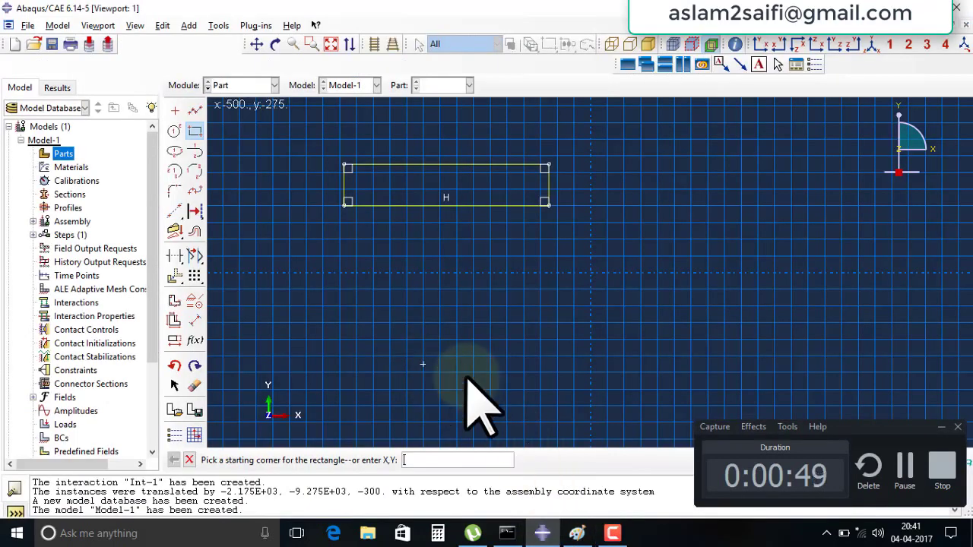
click(941, 427)
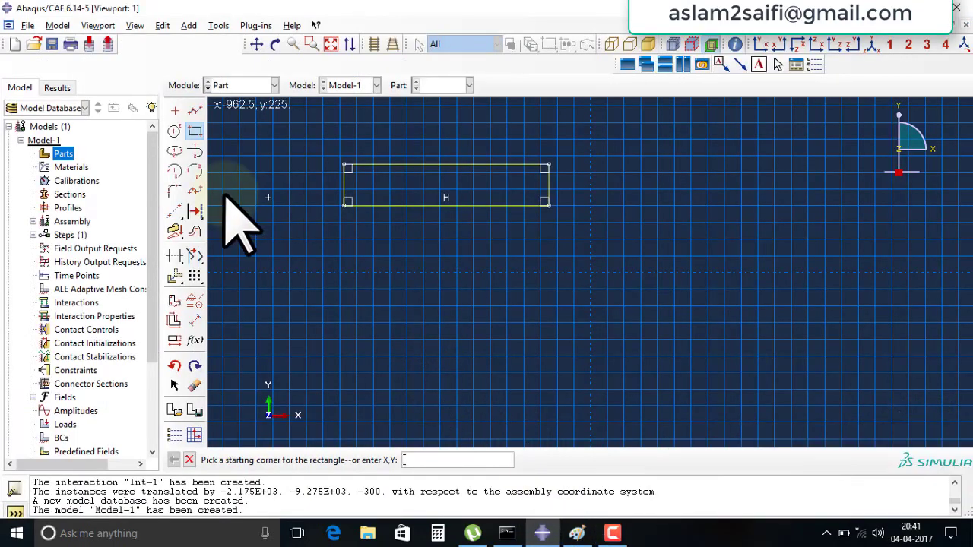
Dimension the Column rectangle to 3000 wide and 300 high, then finish the sketch
click(194, 320)
click(403, 204)
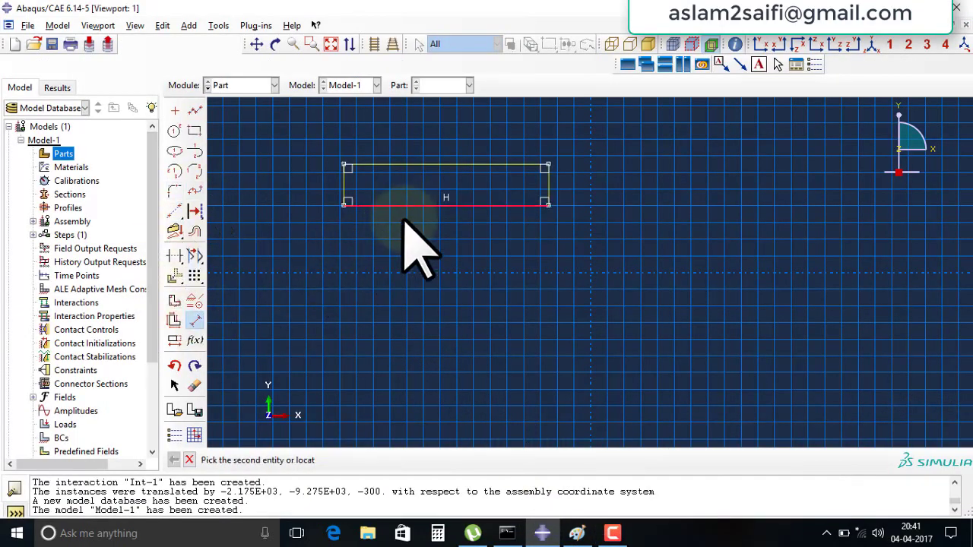
click(404, 231)
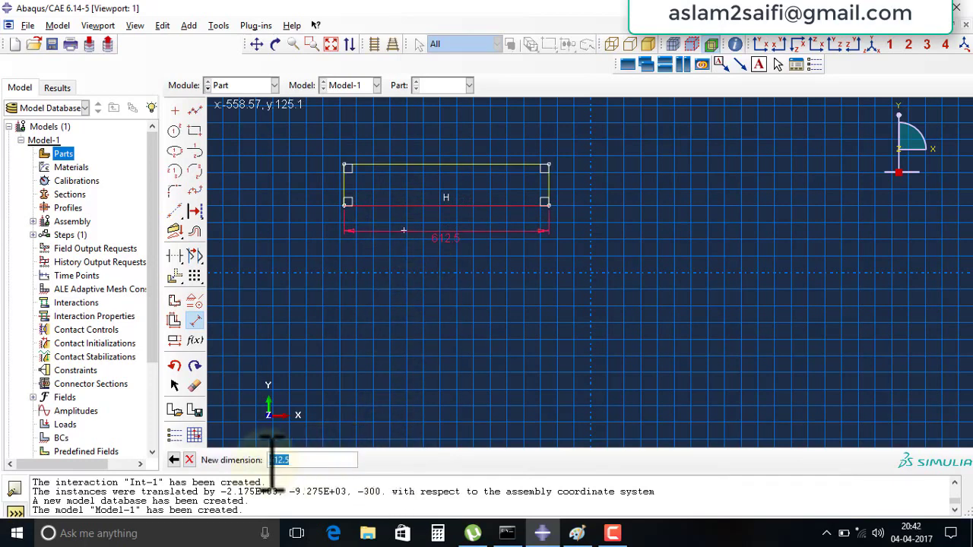
text(3000)
key(Return)
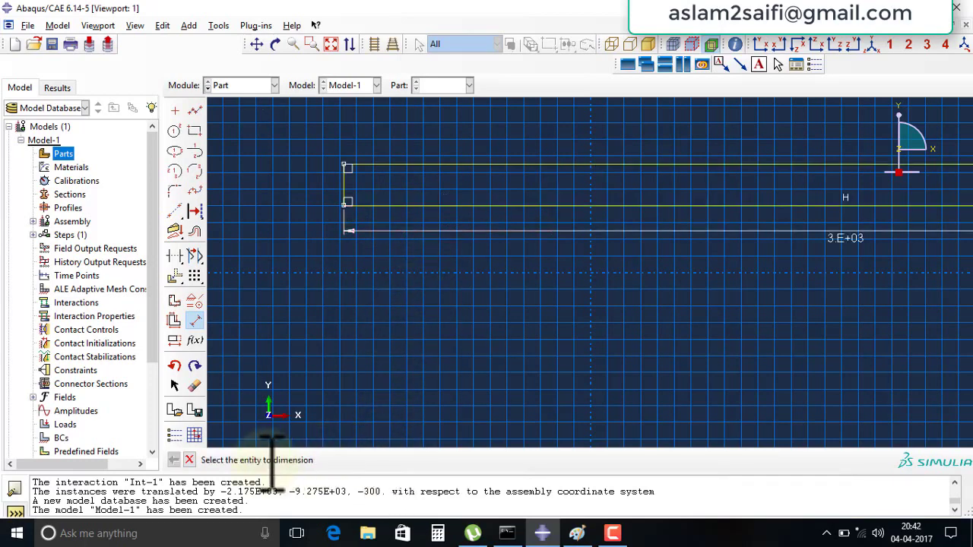
click(345, 184)
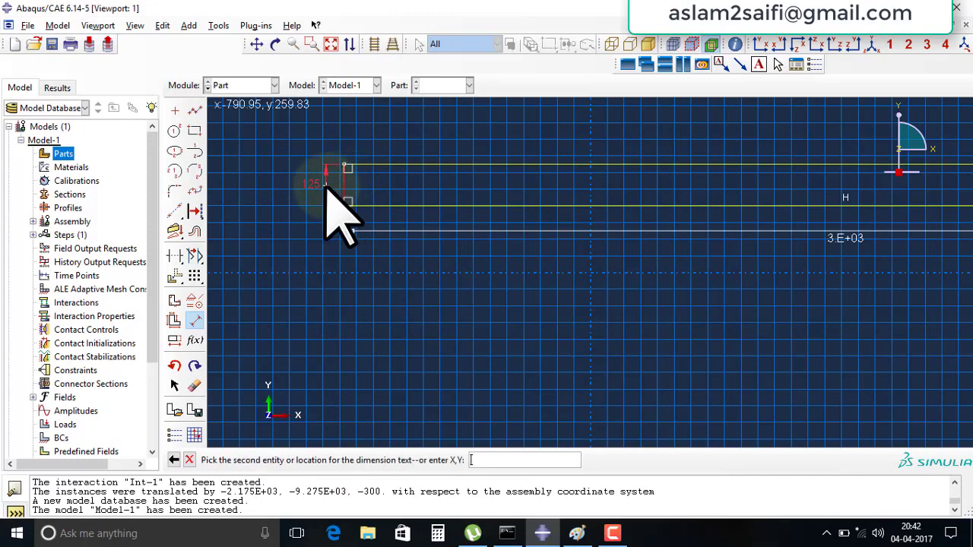
click(325, 185)
click(577, 533)
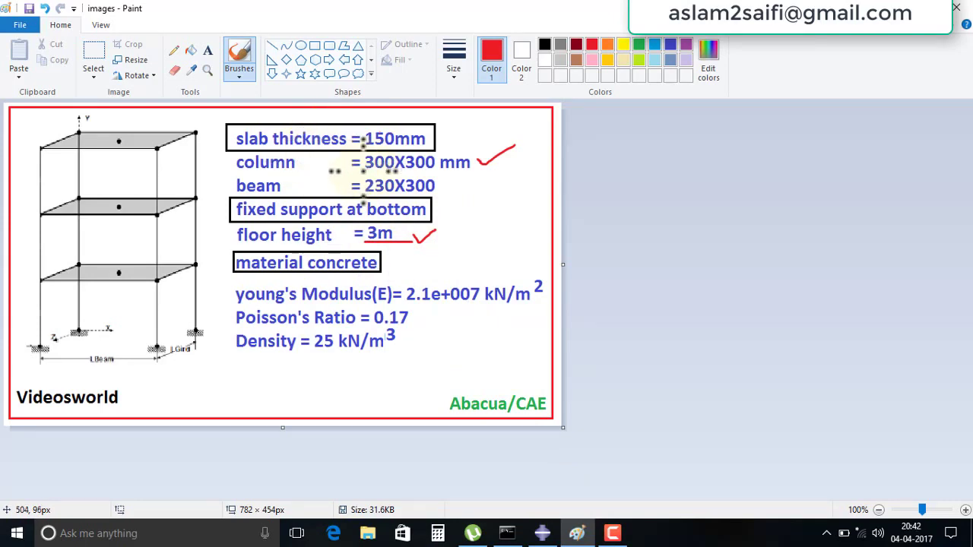
click(542, 533)
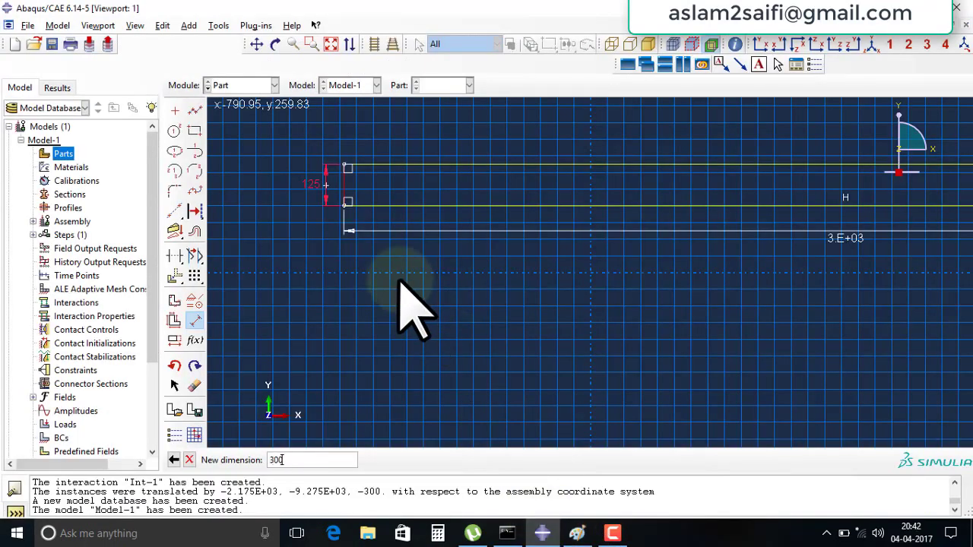
key(Return)
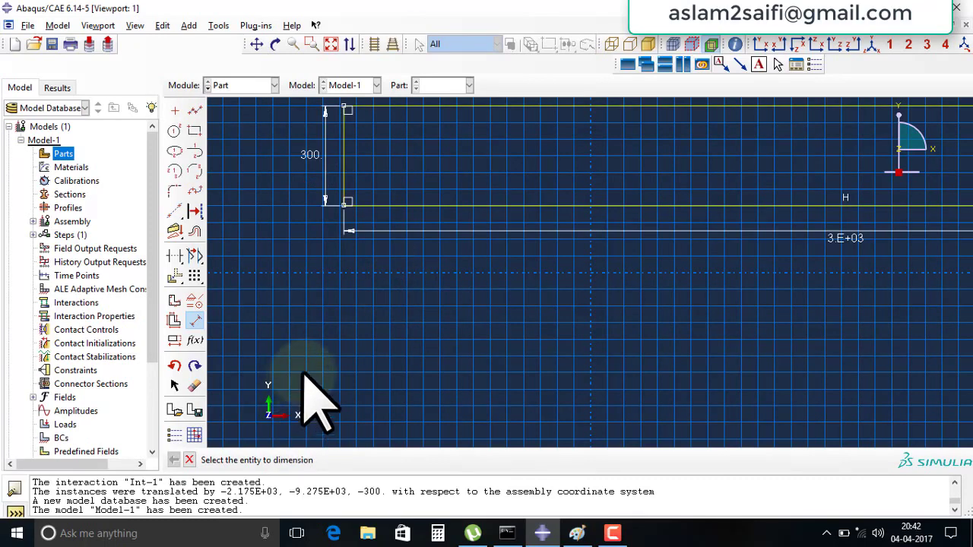
key(Escape)
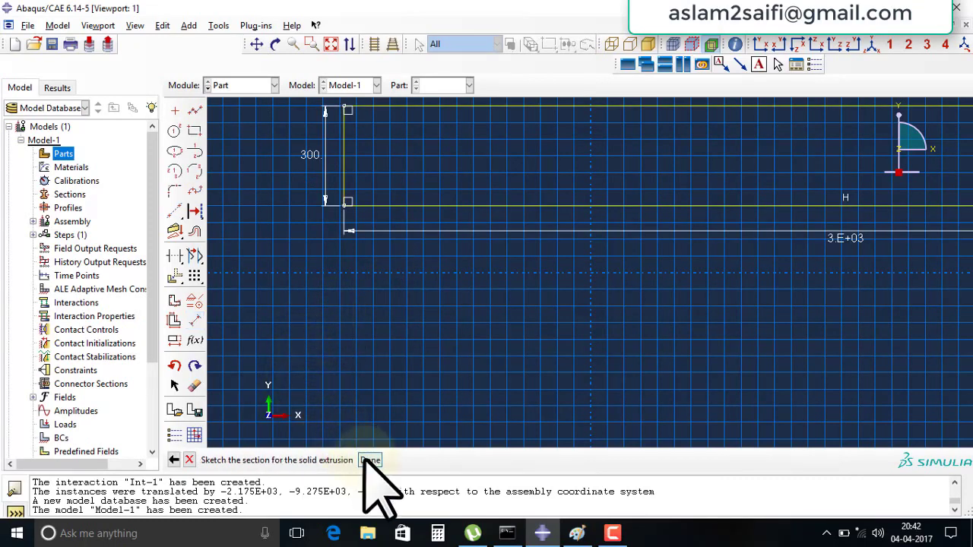
click(370, 460)
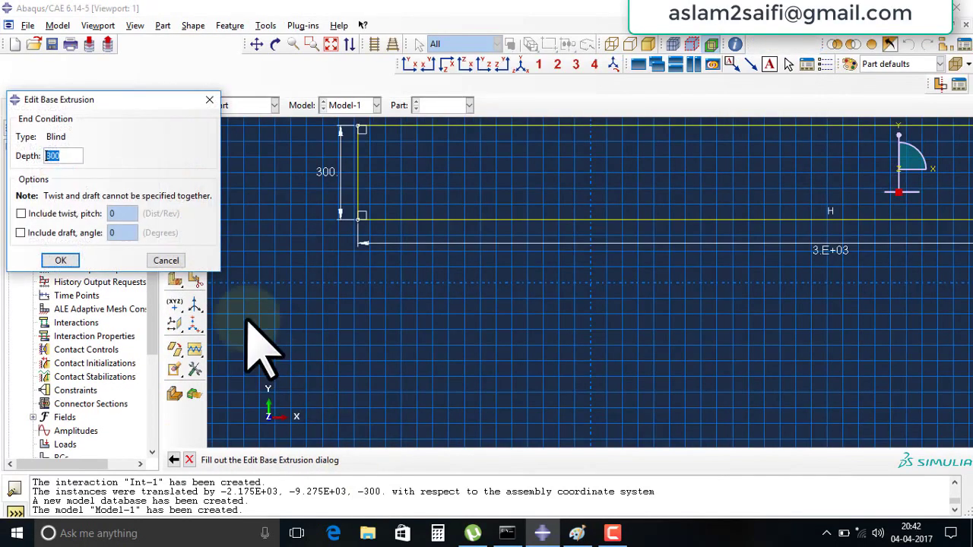
Extrude the Column 300 deep and start a new part named slab
click(577, 533)
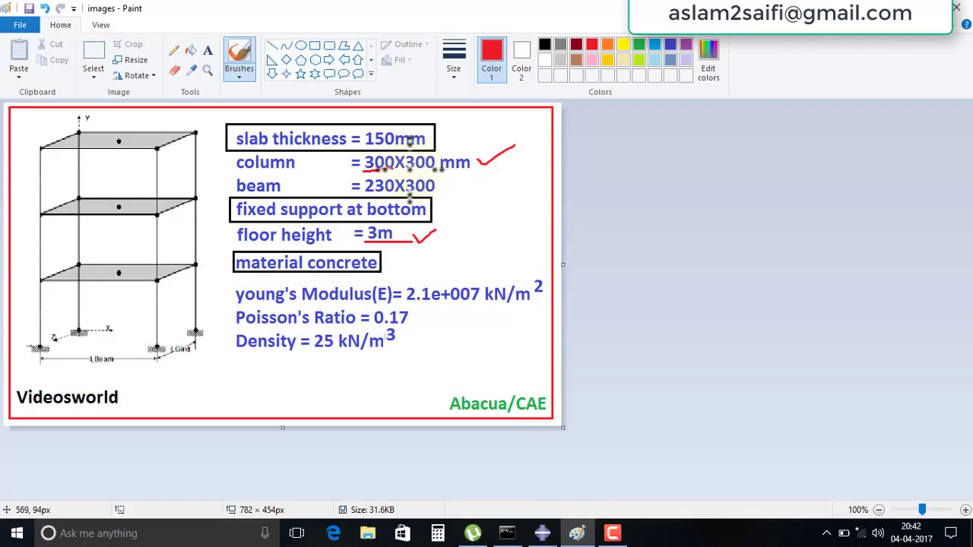
click(542, 533)
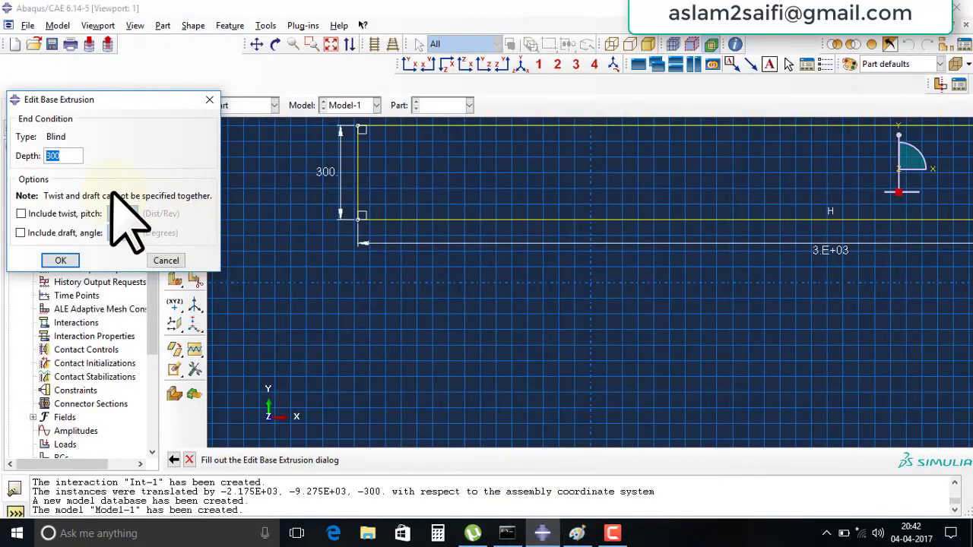
click(64, 260)
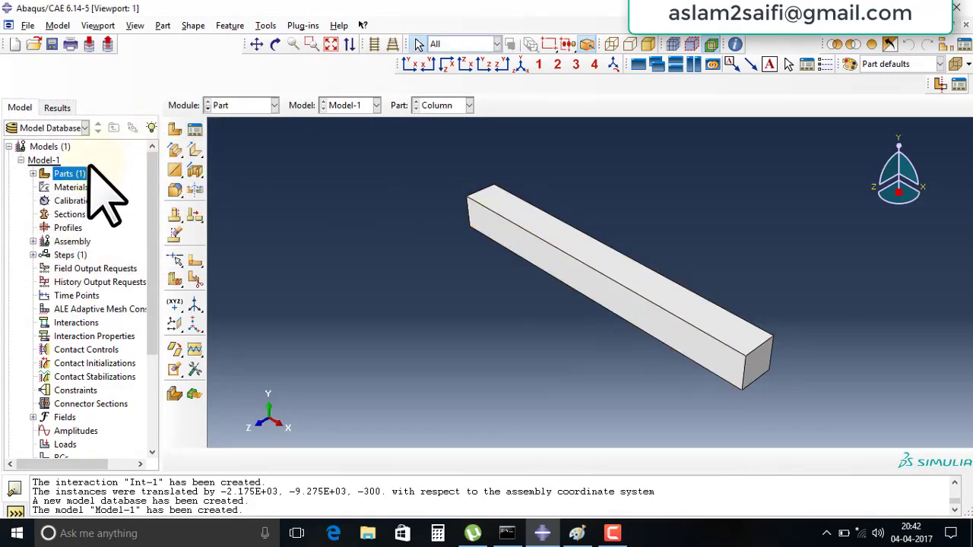
double_click(76, 175)
text(slab)
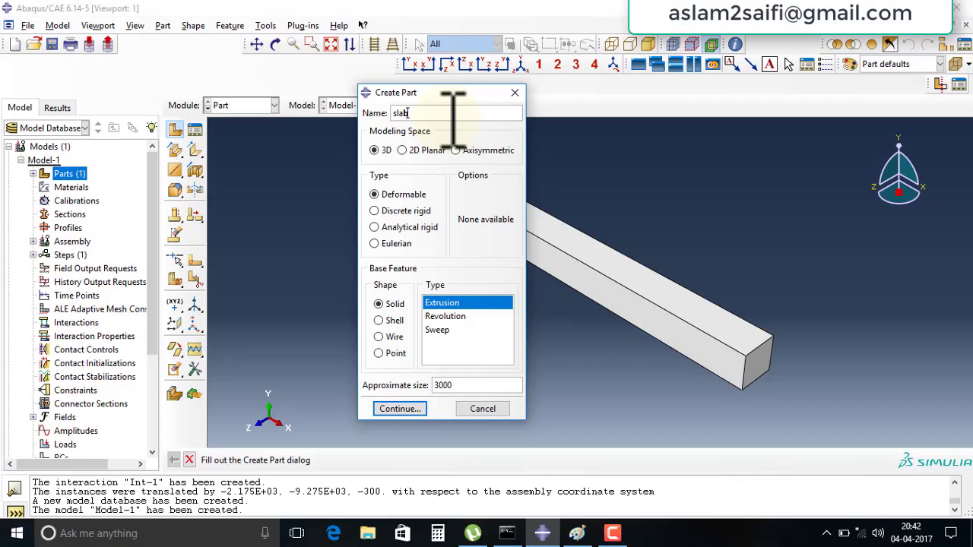
Accept the slab part settings and draw its section rectangle
click(399, 409)
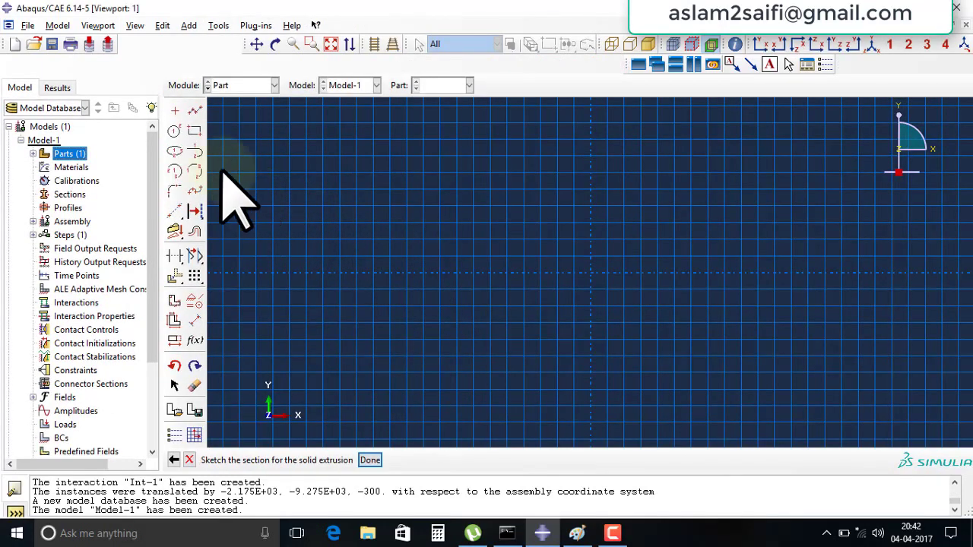
click(195, 132)
click(283, 187)
click(521, 204)
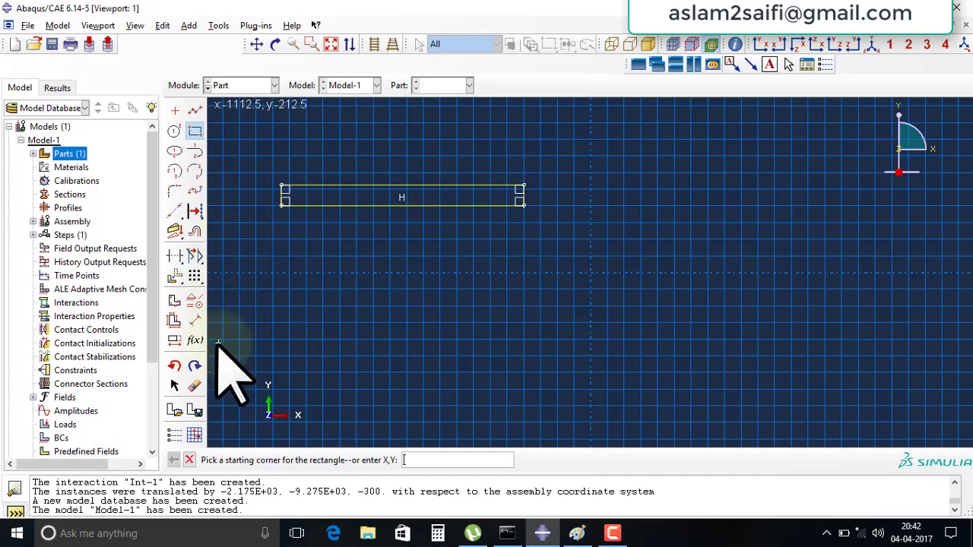
Dimension the slab rectangle to 3000 long and 150 thick, then finish the sketch
click(194, 320)
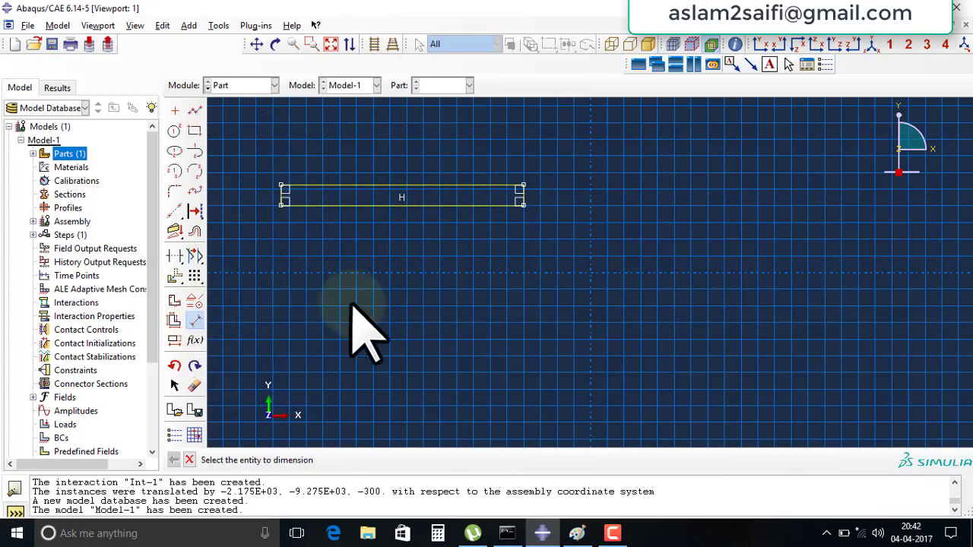
click(419, 206)
click(410, 243)
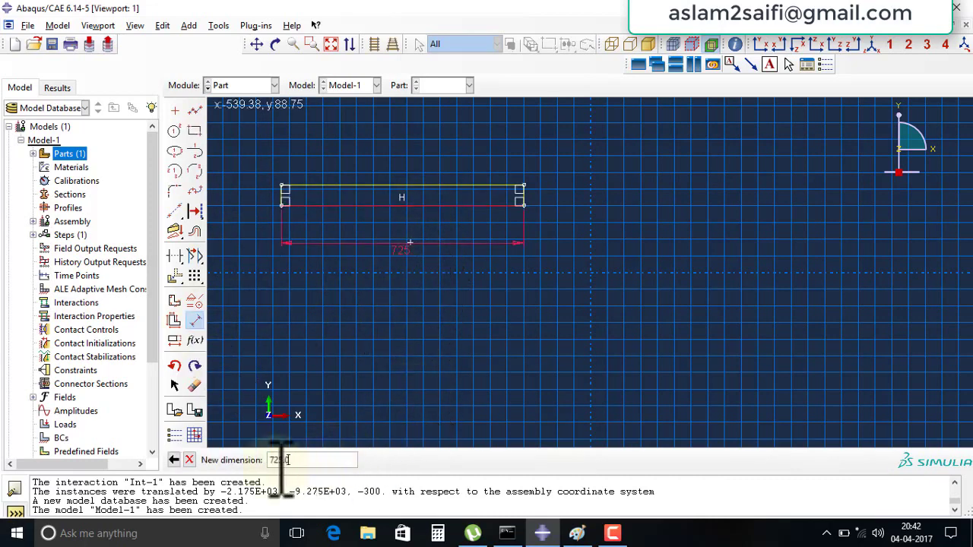
drag(283, 460, 253, 456)
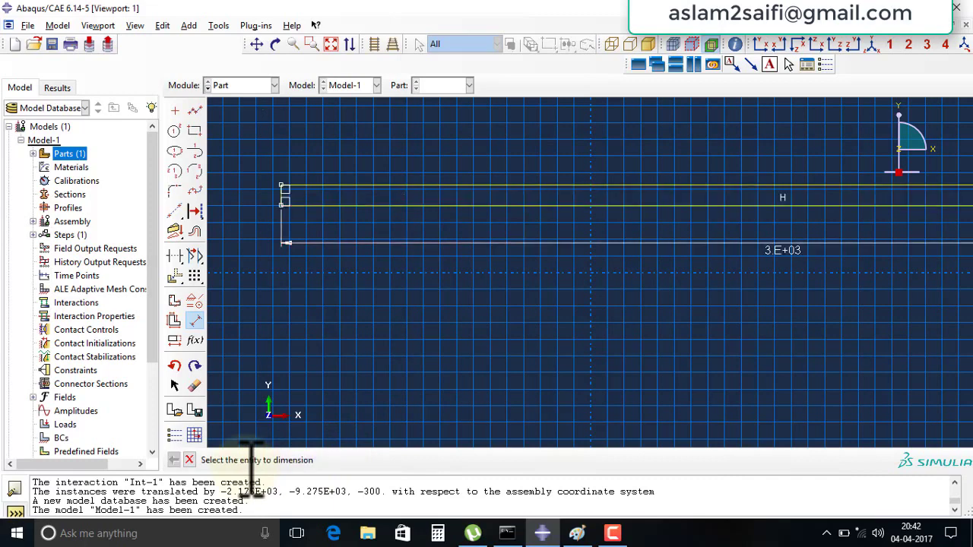
click(281, 189)
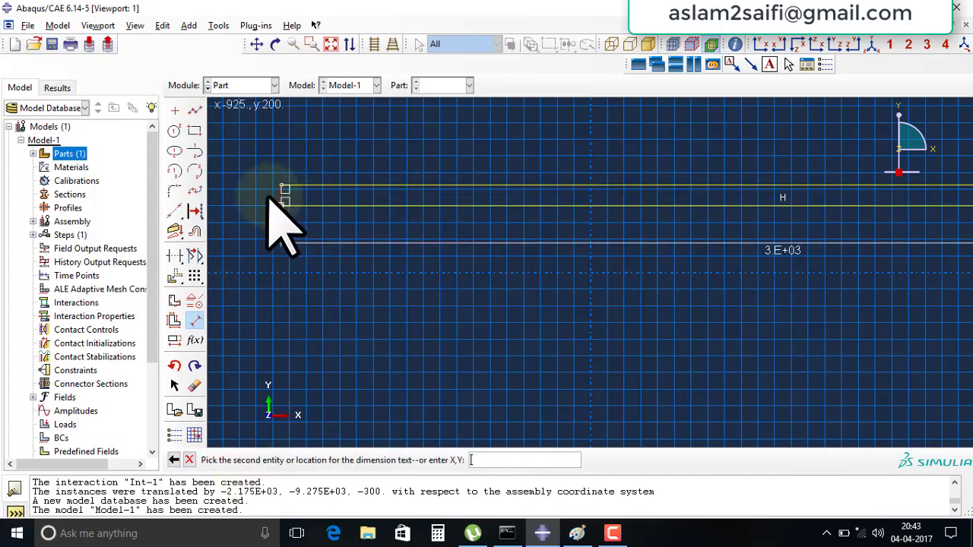
click(278, 219)
click(580, 534)
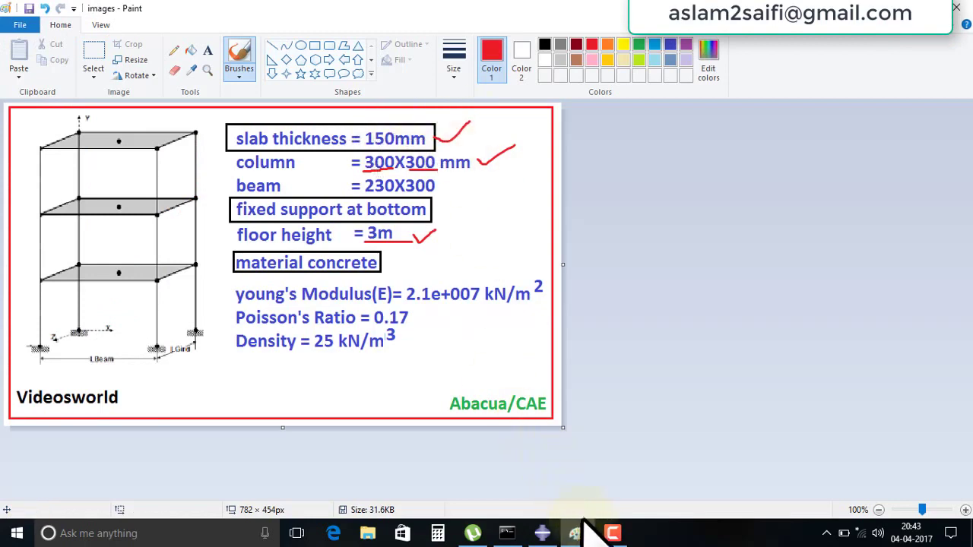
click(542, 533)
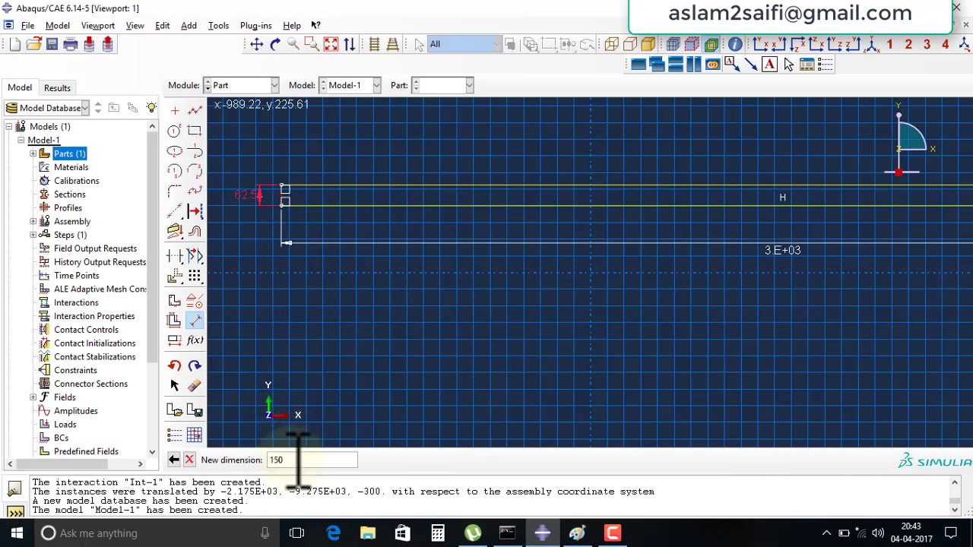
drag(304, 460, 265, 460)
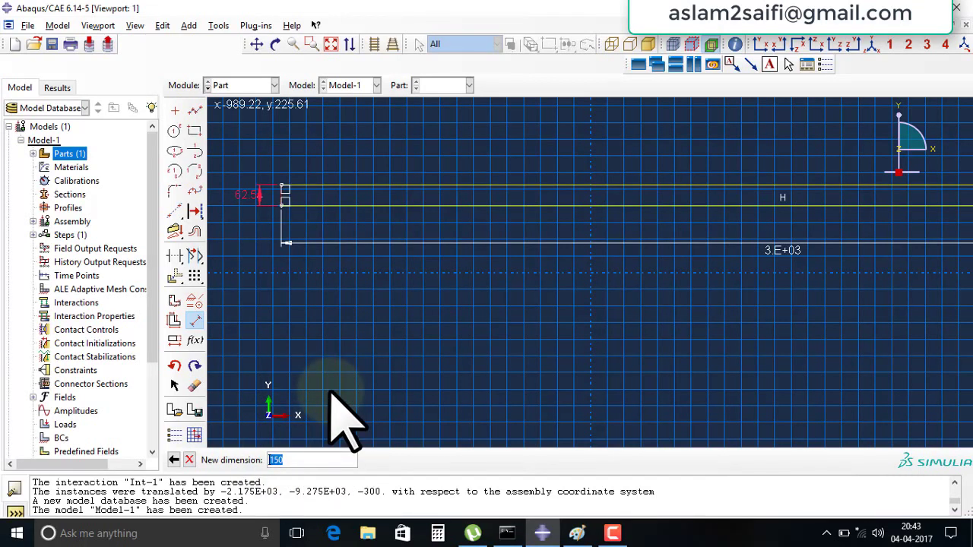
key(Return)
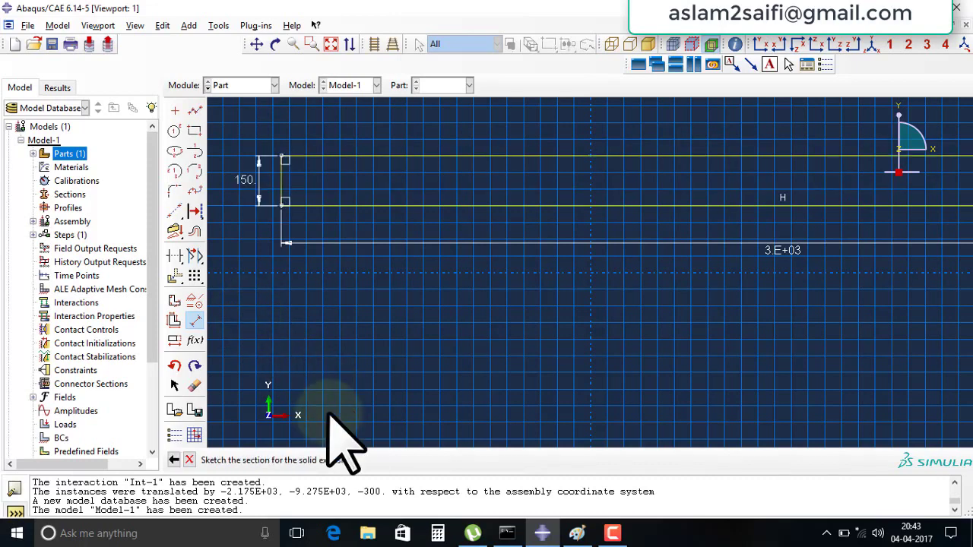
click(370, 460)
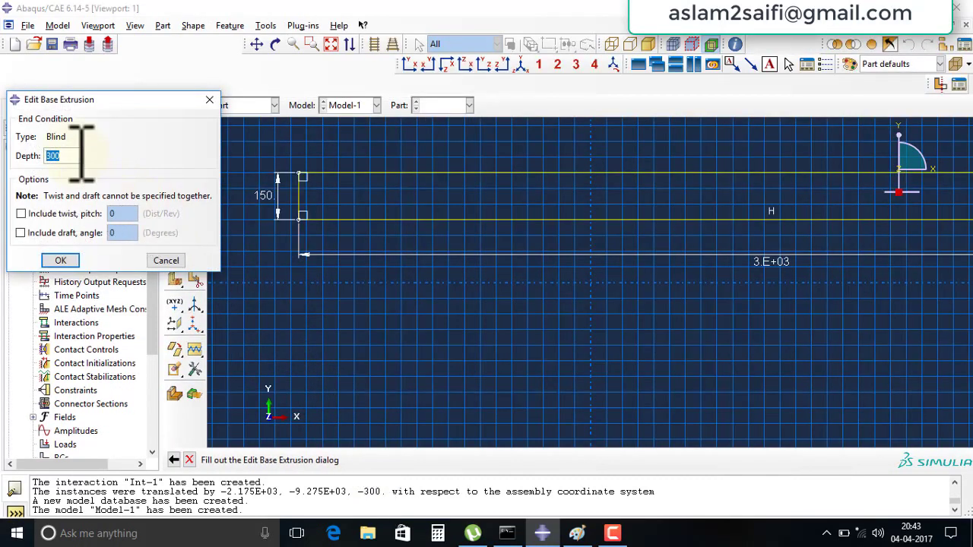
Extrude the slab 300 deep and start a new material in the model tree
key(Return)
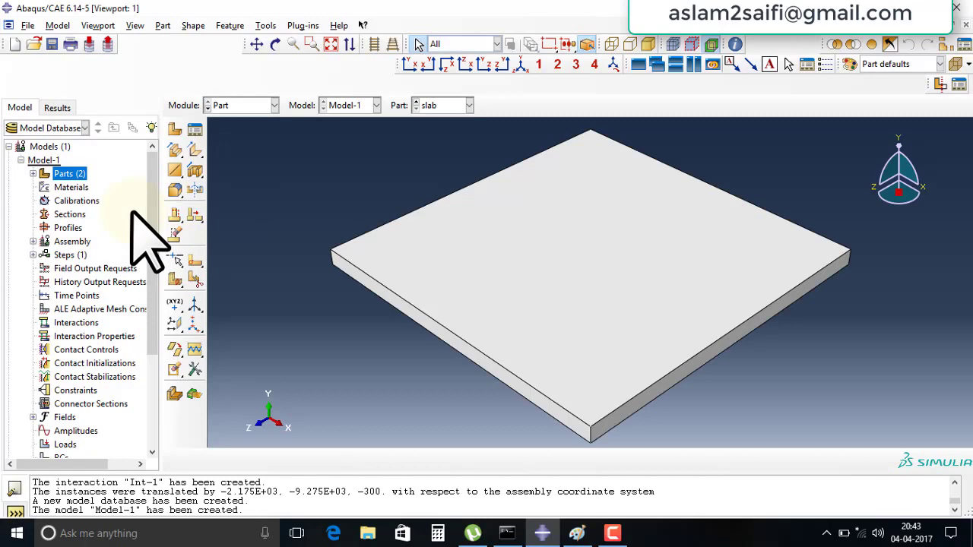
click(74, 190)
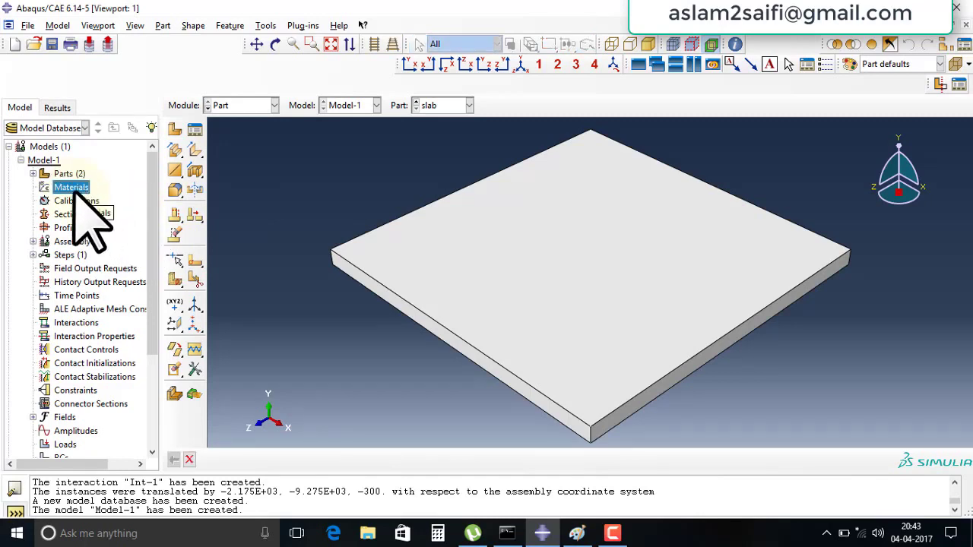
double_click(70, 189)
text(concrete)
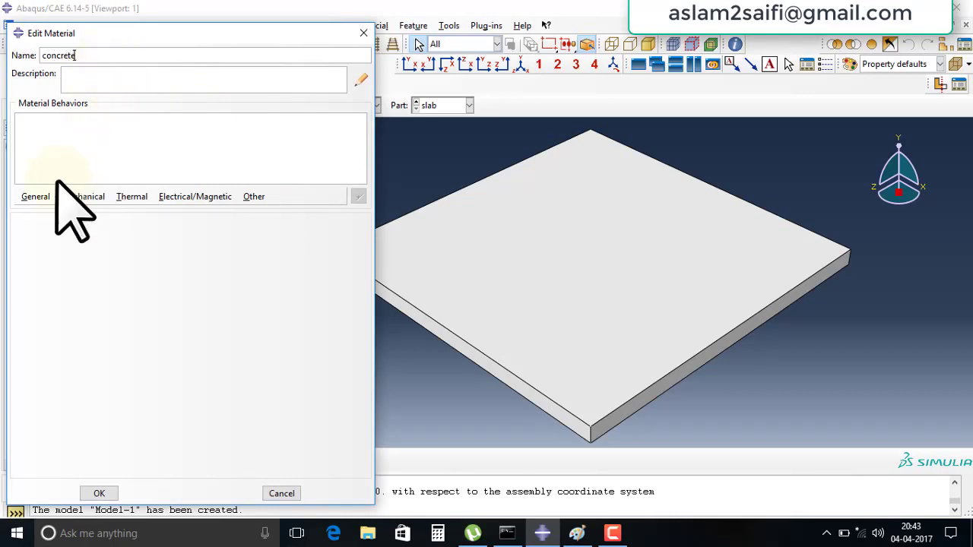
Define concrete with density and isotropic elasticity: Young's modulus 21000, Poisson's ratio 0.17
click(38, 196)
click(46, 212)
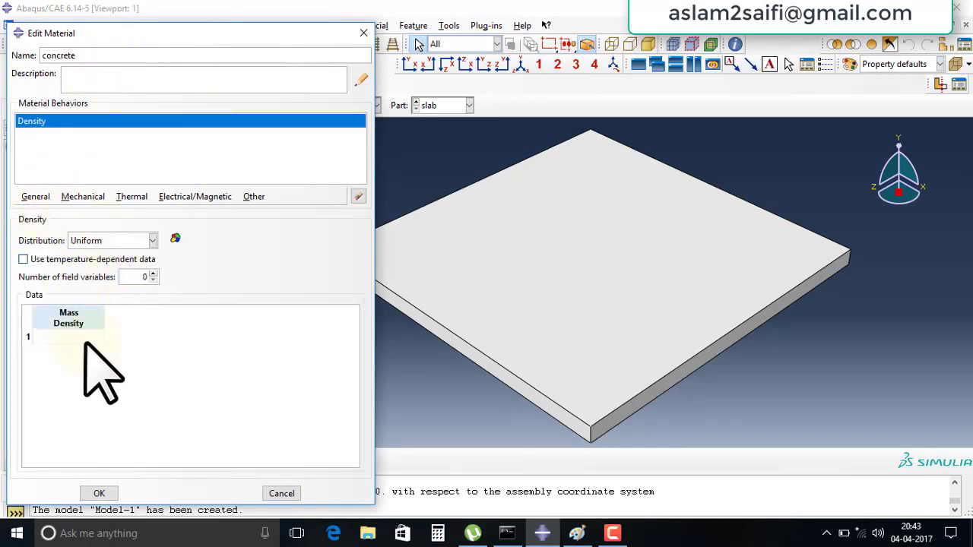
click(577, 533)
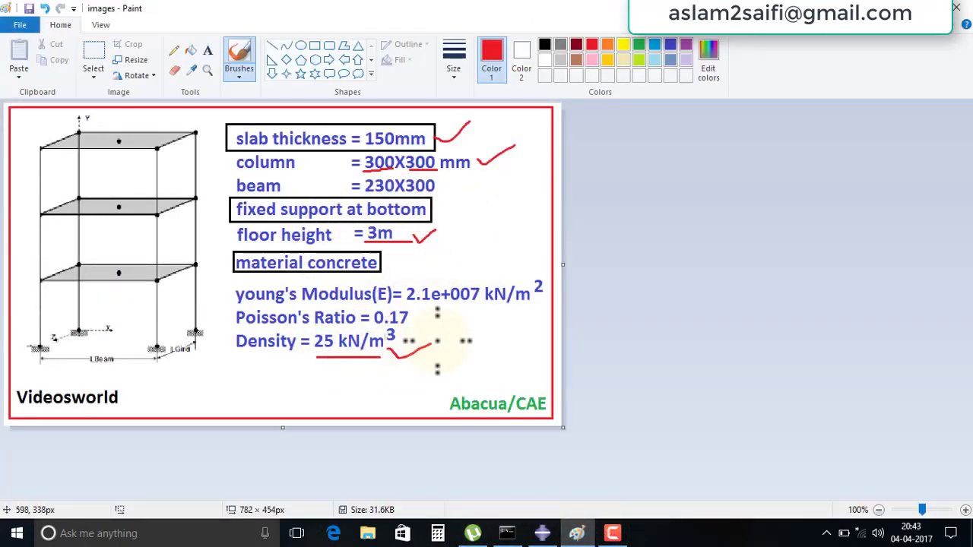
click(542, 531)
text(0.025)
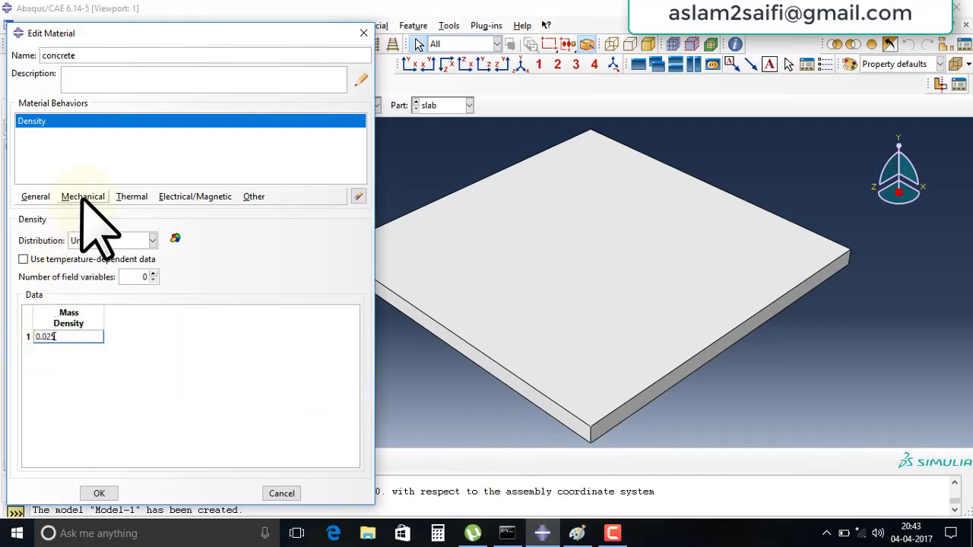
click(83, 196)
mouse_move(90, 212)
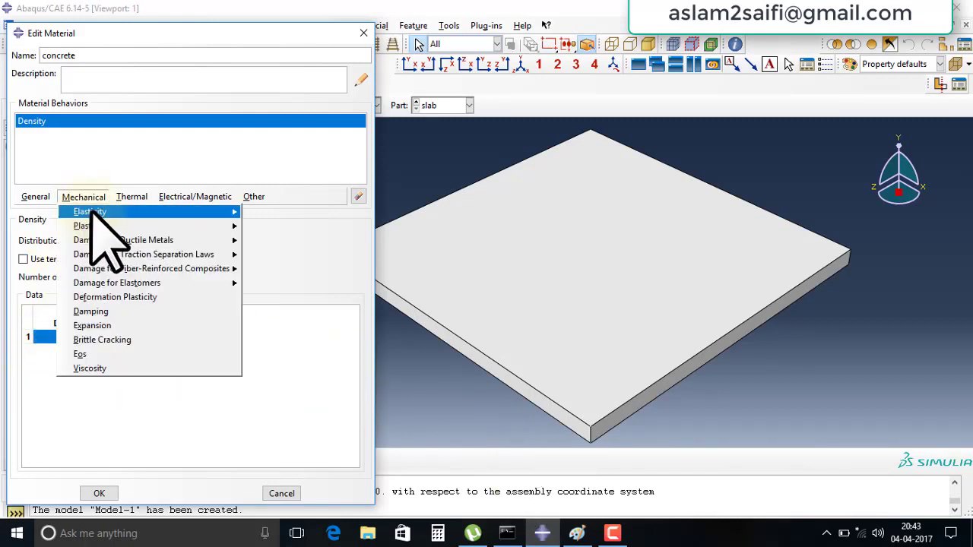
click(268, 214)
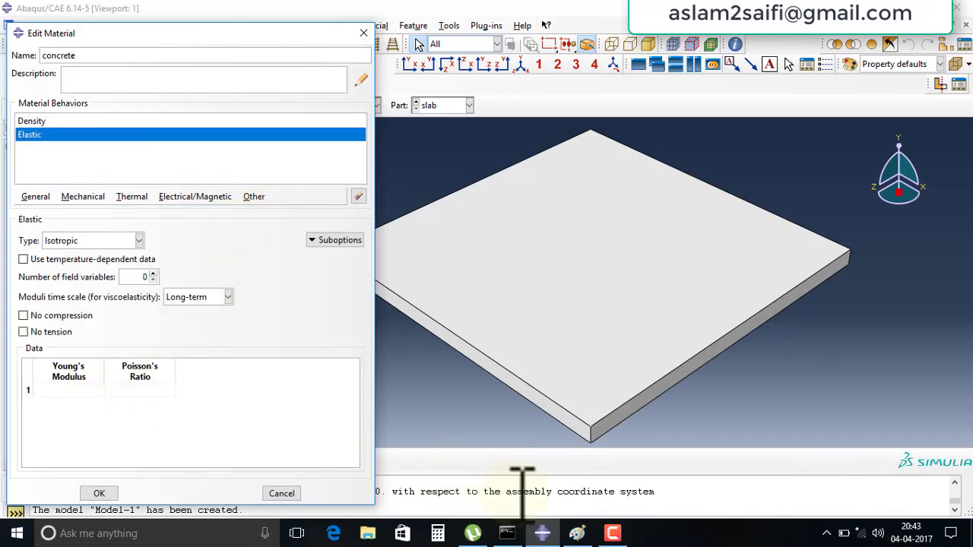
click(578, 534)
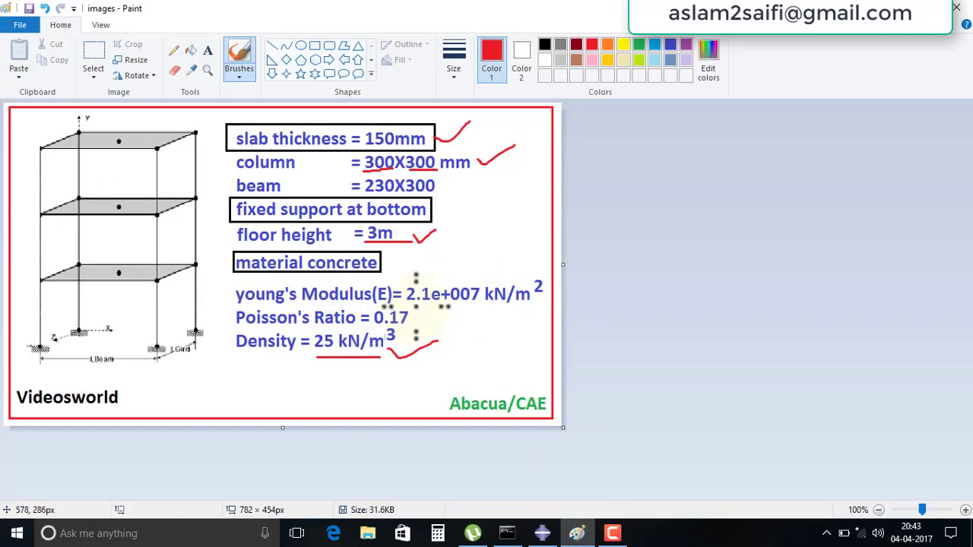
click(540, 535)
click(74, 390)
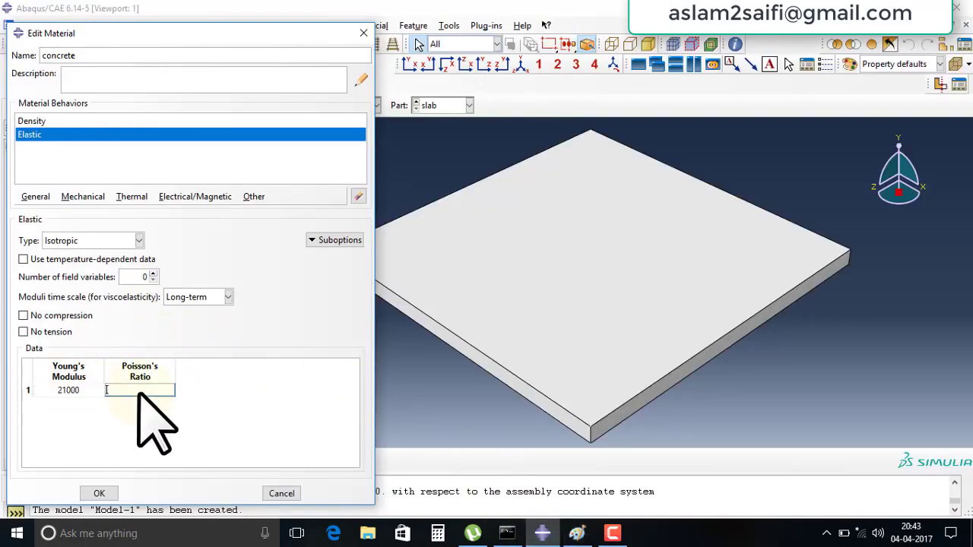
text(0.17)
click(107, 495)
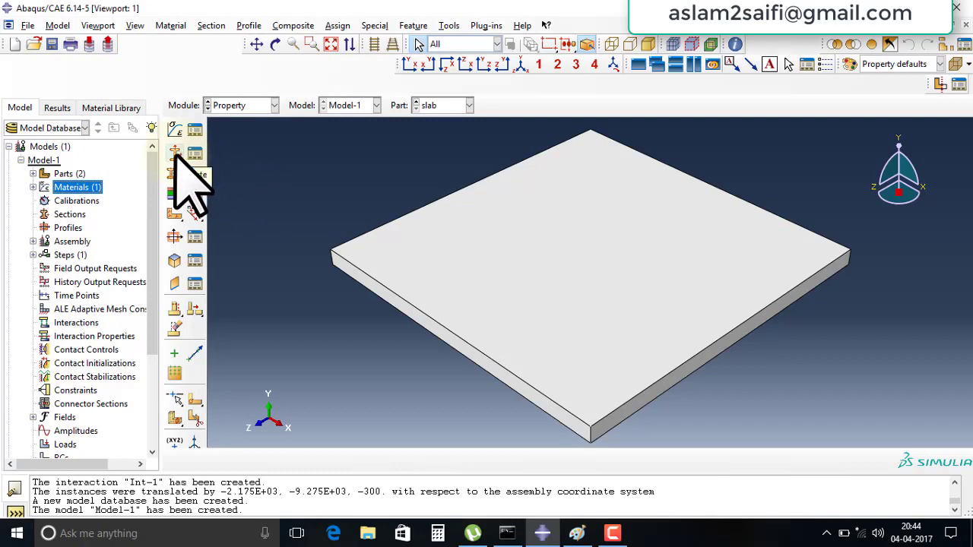
Create Section-1 as a solid homogeneous section using the concrete material
click(175, 155)
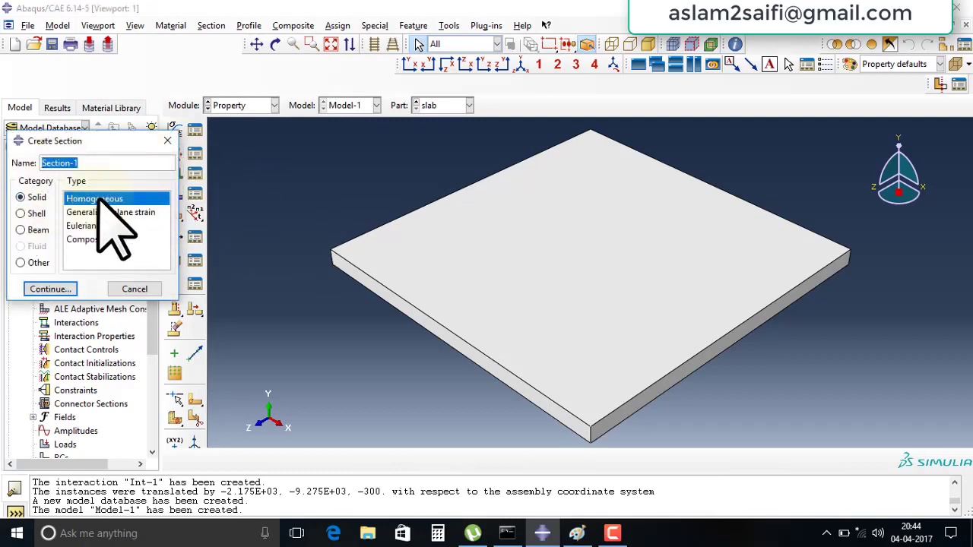
click(57, 289)
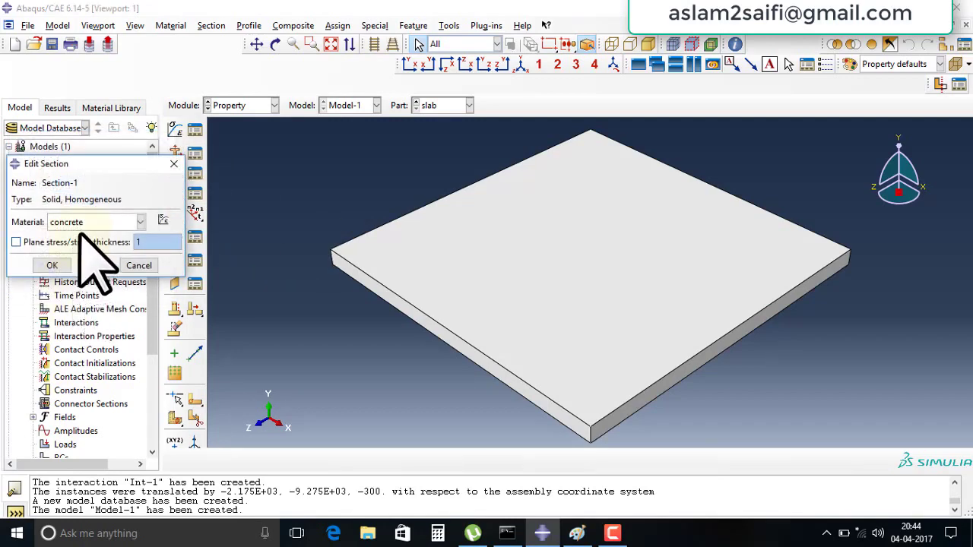
click(53, 265)
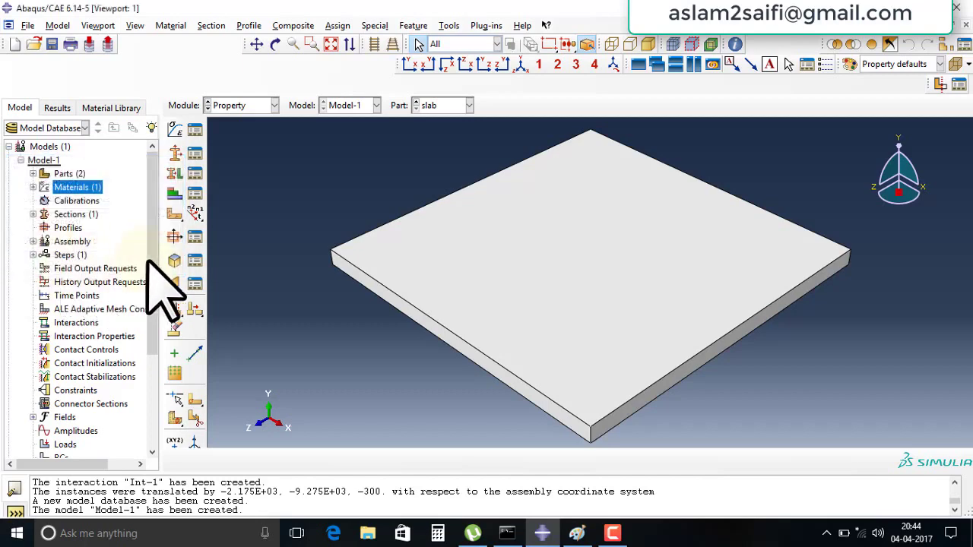
click(449, 255)
Assign Section-1 to the slab part and then to the Column part
click(176, 175)
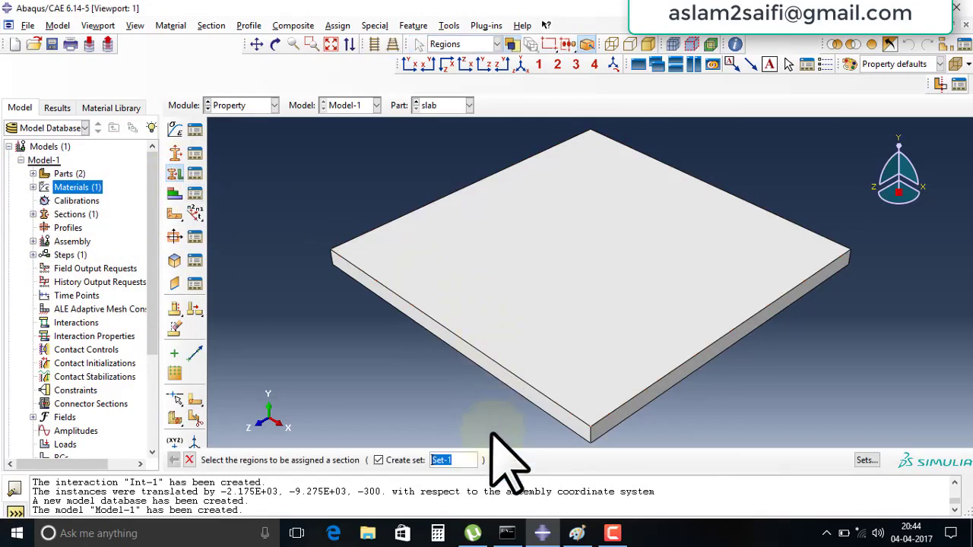
click(545, 298)
click(501, 460)
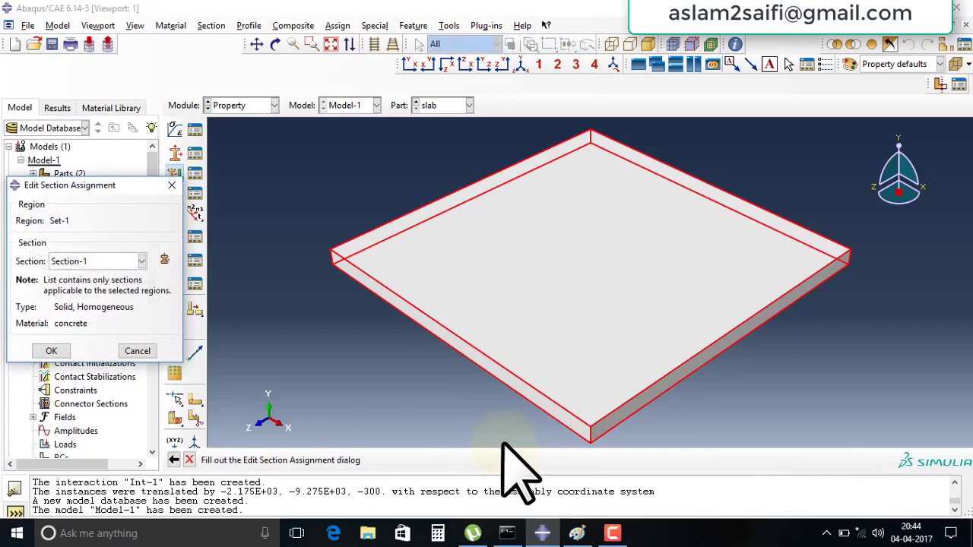
click(54, 347)
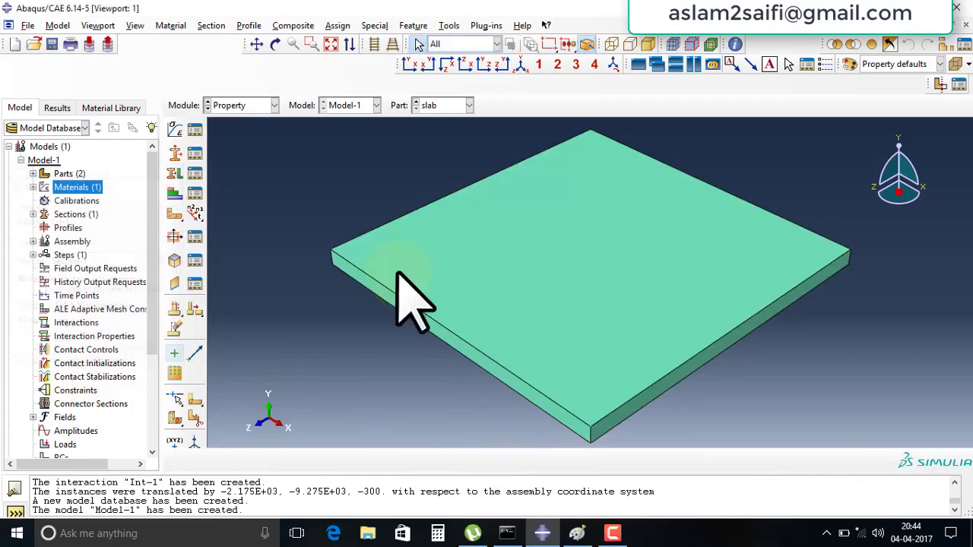
click(463, 107)
click(460, 122)
click(176, 175)
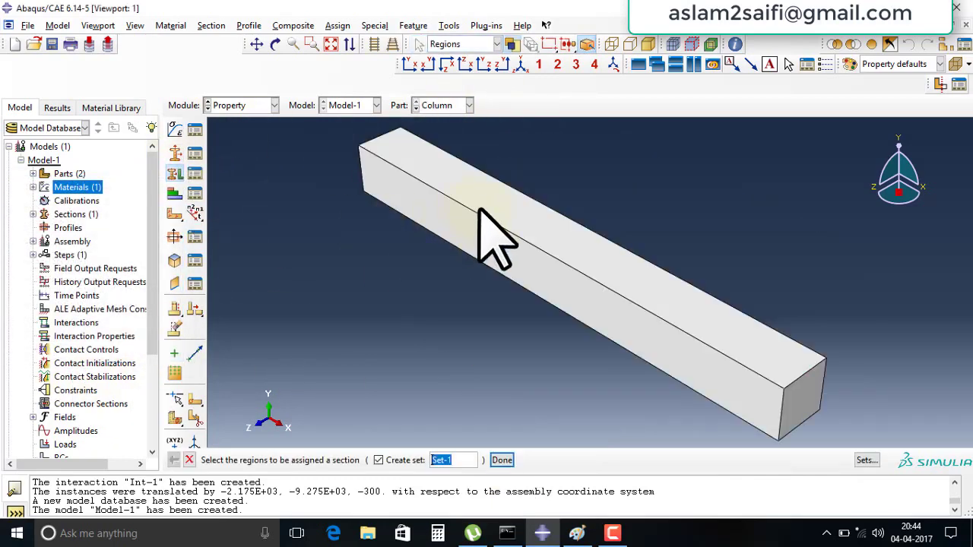
click(494, 239)
click(501, 461)
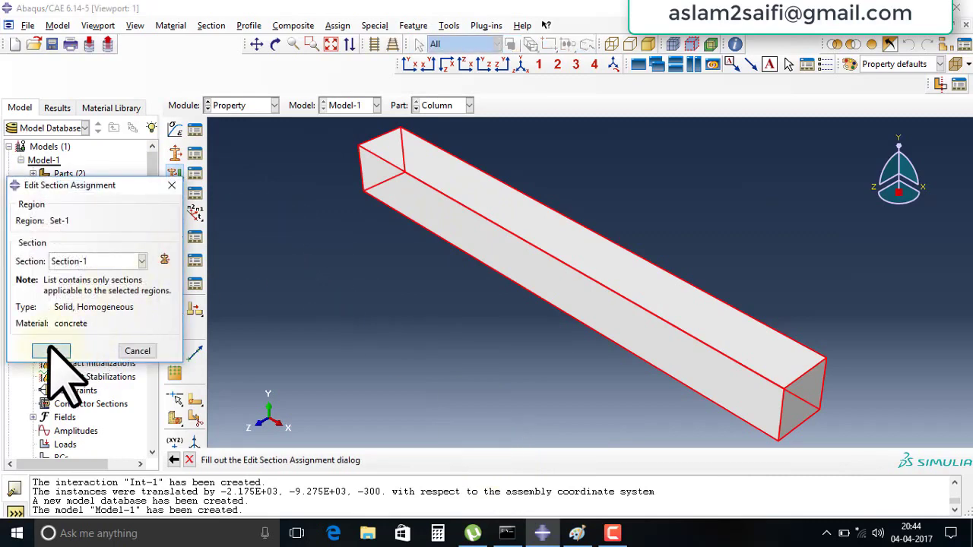
click(42, 350)
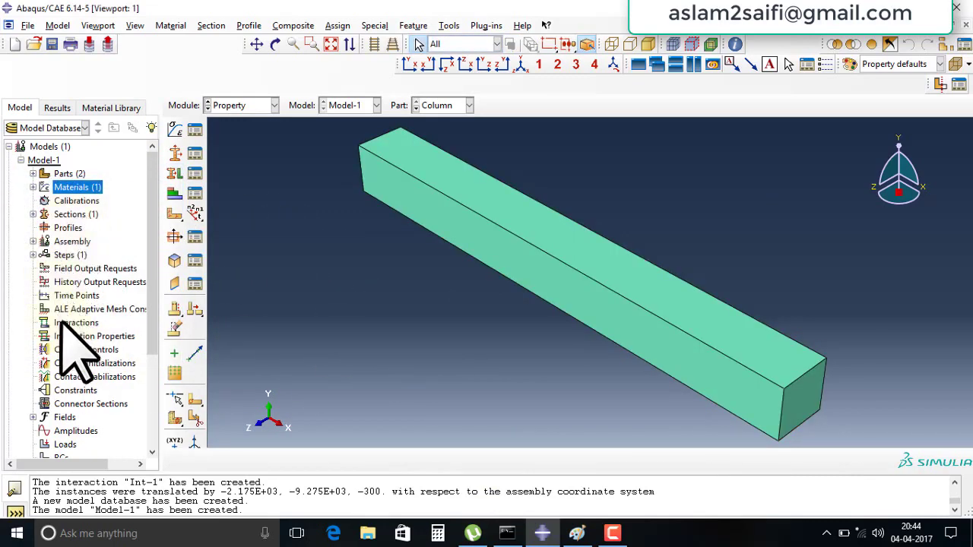
click(33, 241)
Place Column and slab instances into the assembly
double_click(76, 255)
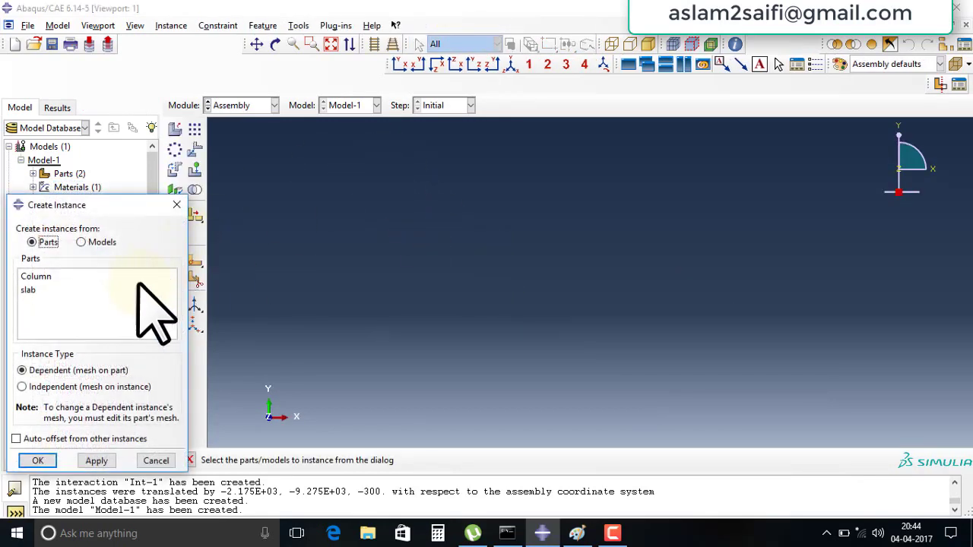
click(38, 276)
click(30, 289)
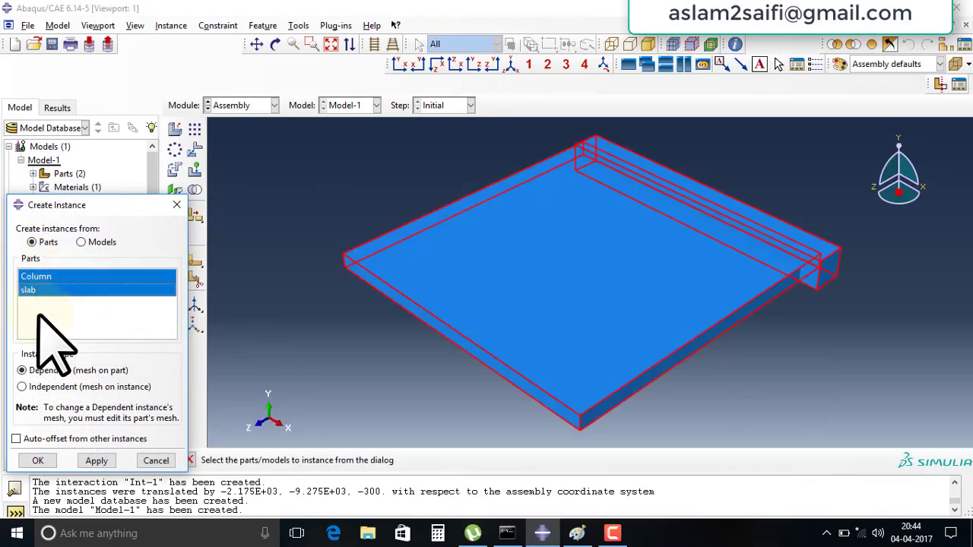
click(34, 460)
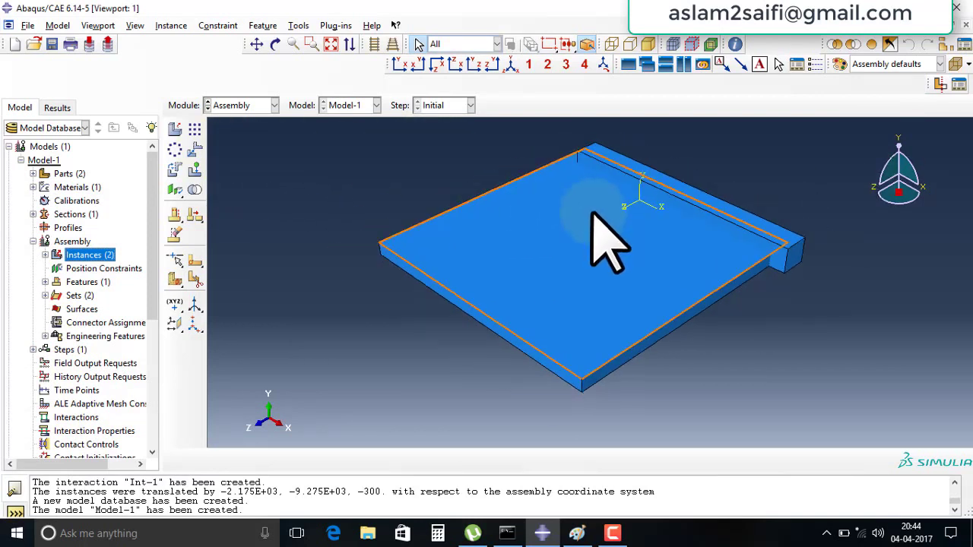
Rotate the Column-1 instance 90 degrees so it stands upright
click(175, 169)
click(762, 243)
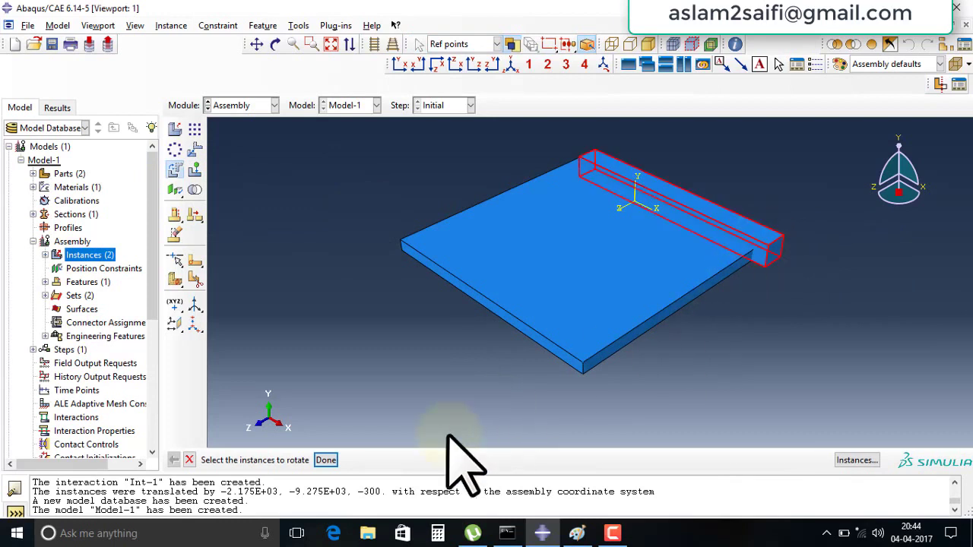
click(325, 460)
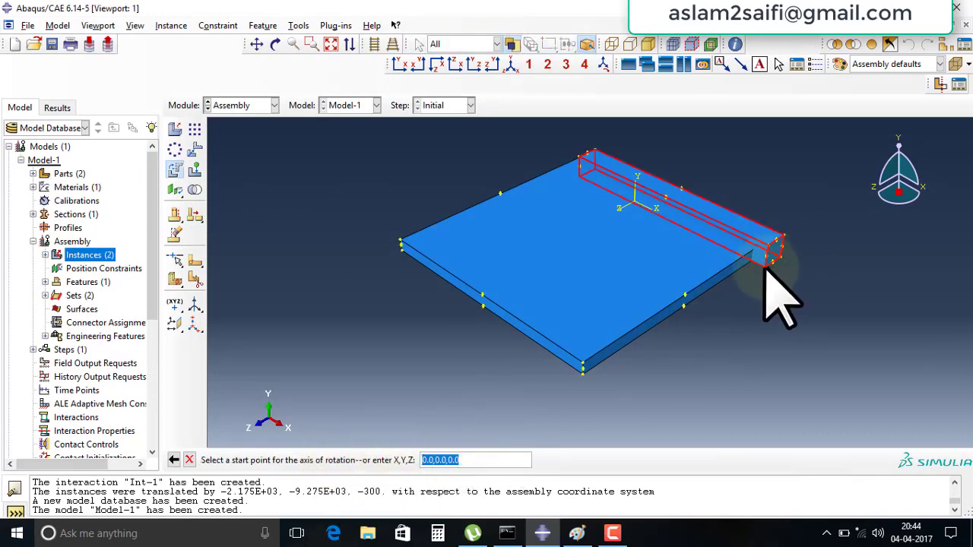
click(765, 266)
click(777, 258)
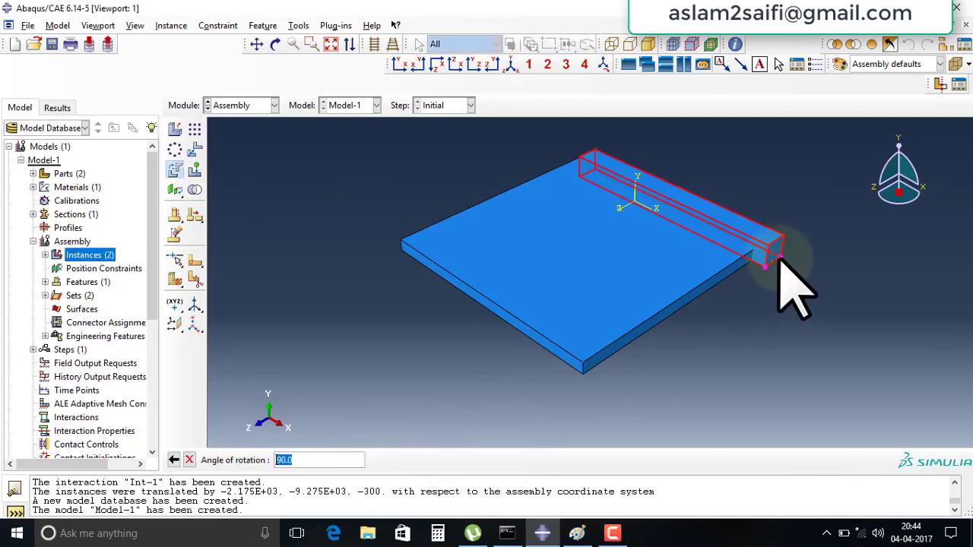
click(280, 460)
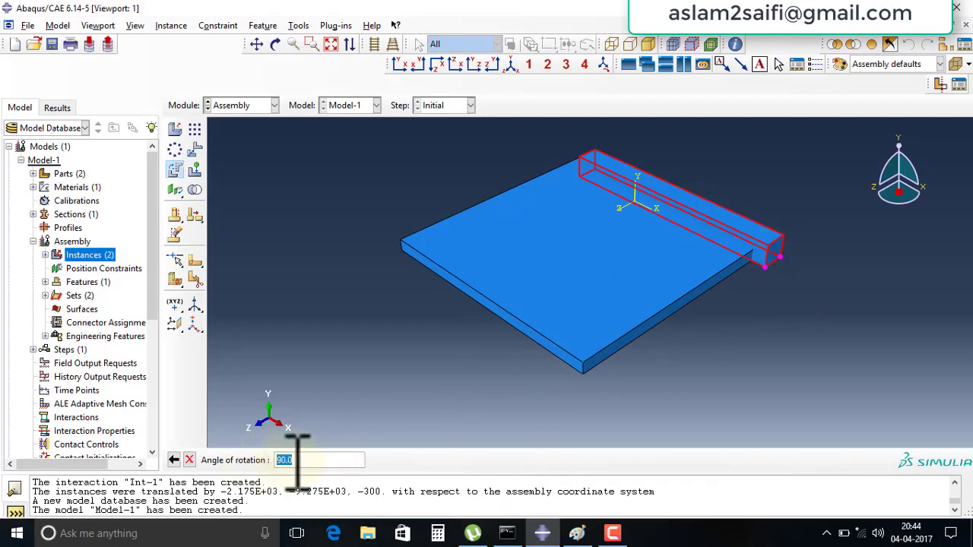
key(Return)
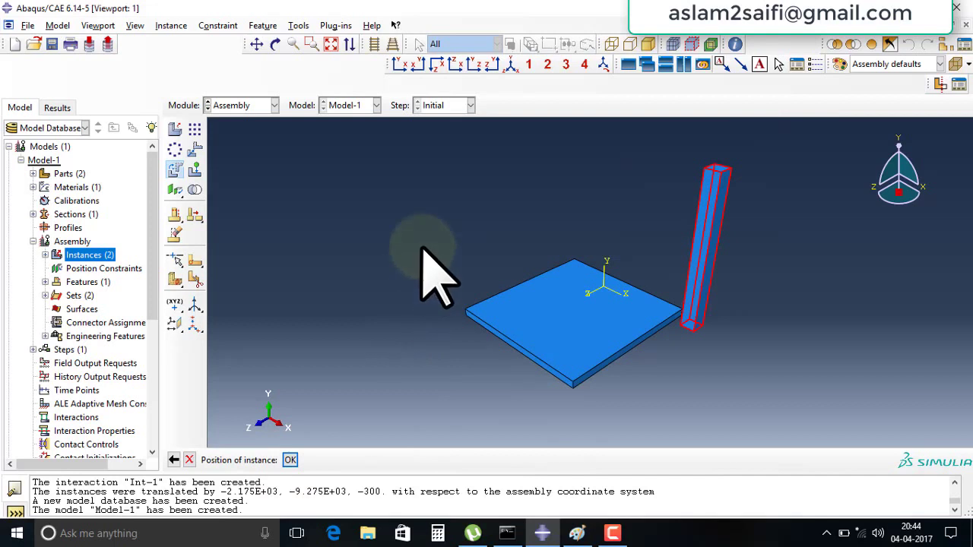
middle_click(335, 204)
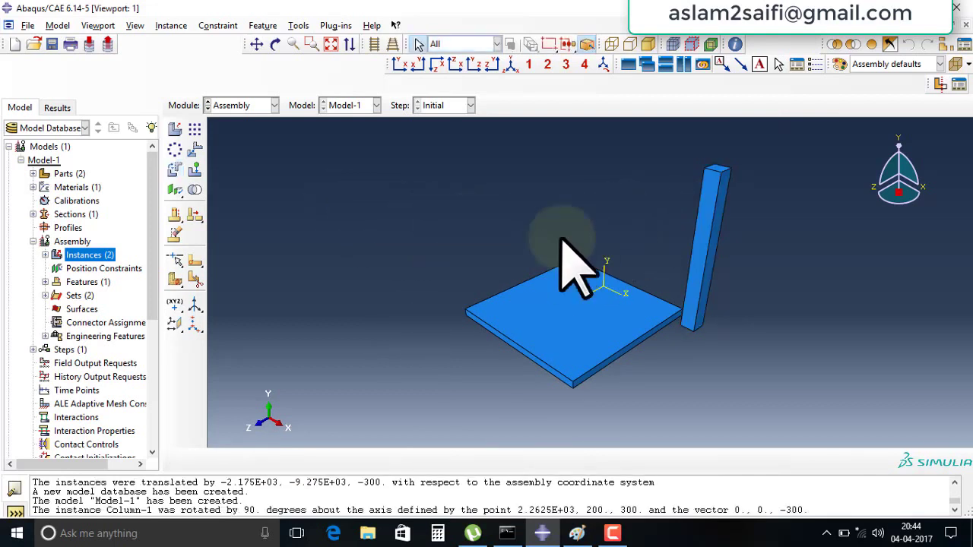
Select the column as the instance to linear-pattern
click(196, 129)
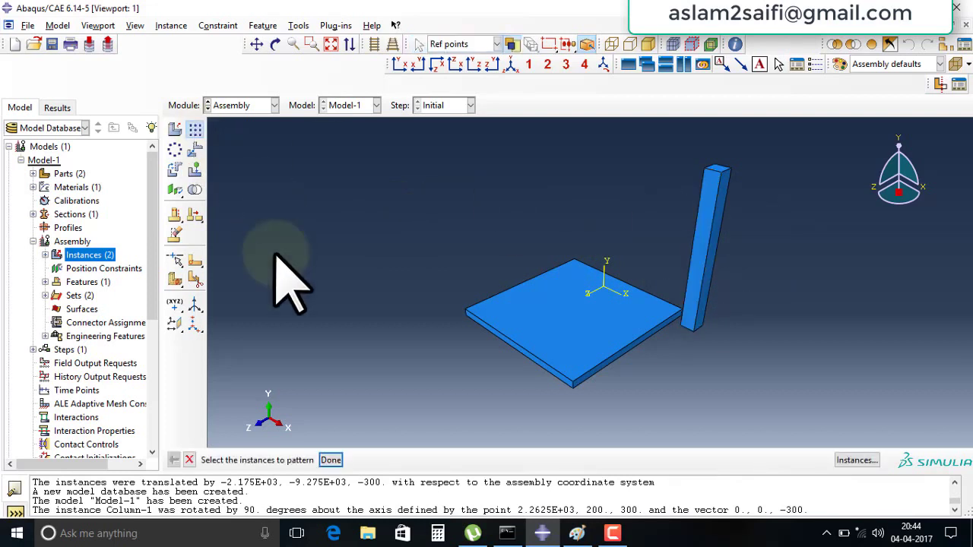
click(710, 236)
click(331, 460)
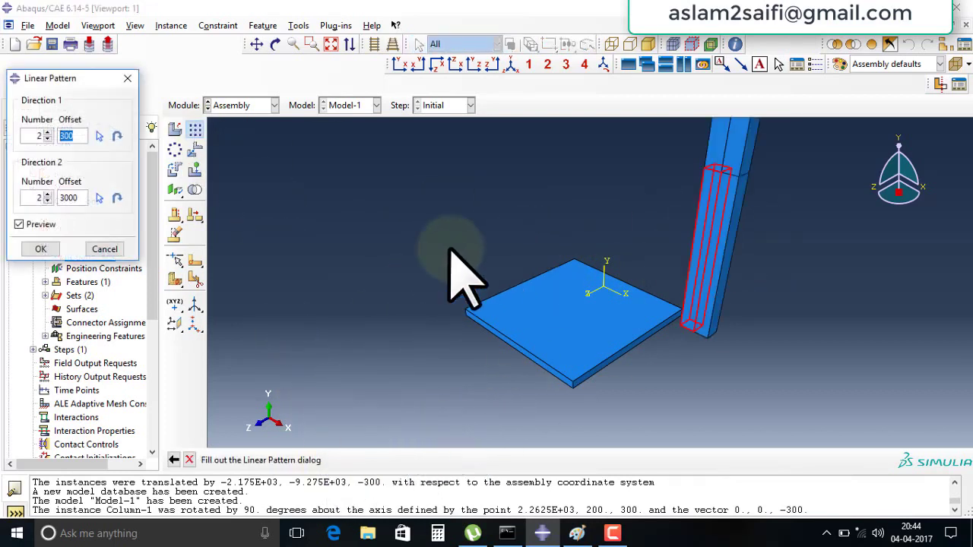
scroll(465, 221, down, 2)
scroll(465, 221, down, 2)
scroll(465, 221, down, 2)
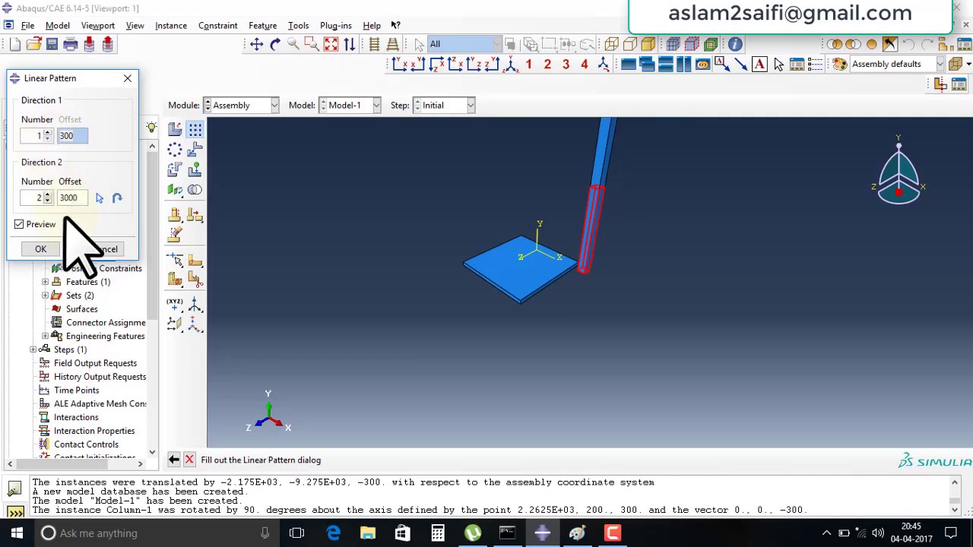
Create a 2 × 2 column pattern at 2700 spacing, with direction 2 along a picked edge
click(47, 133)
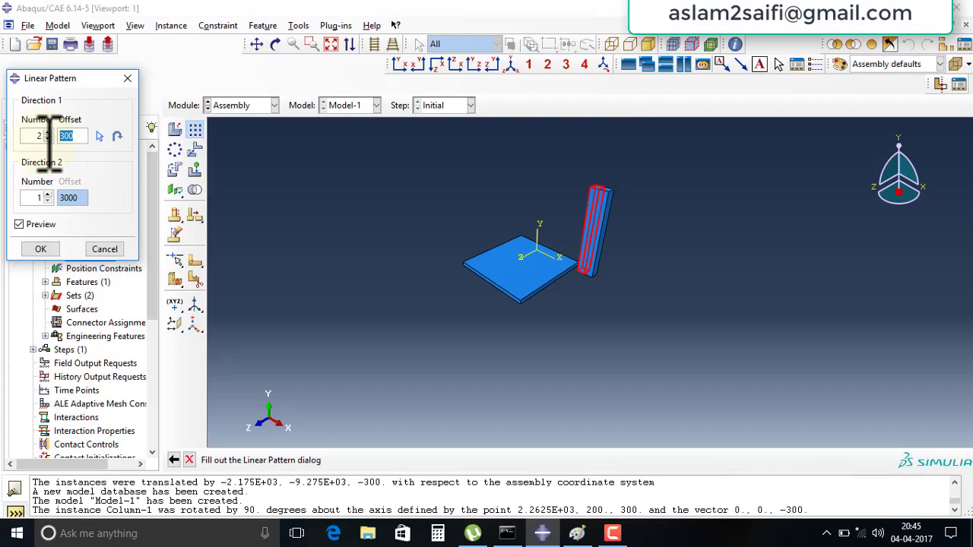
text(270)
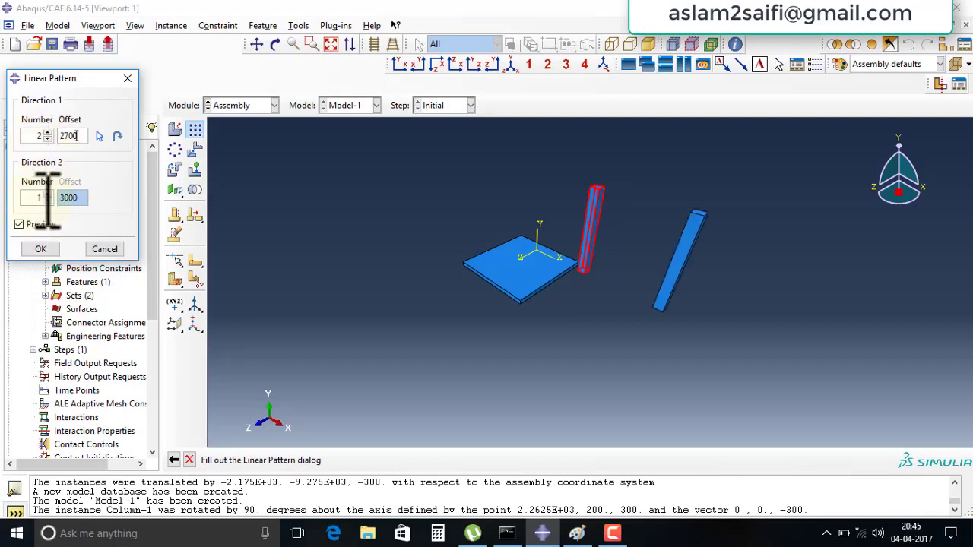
click(46, 193)
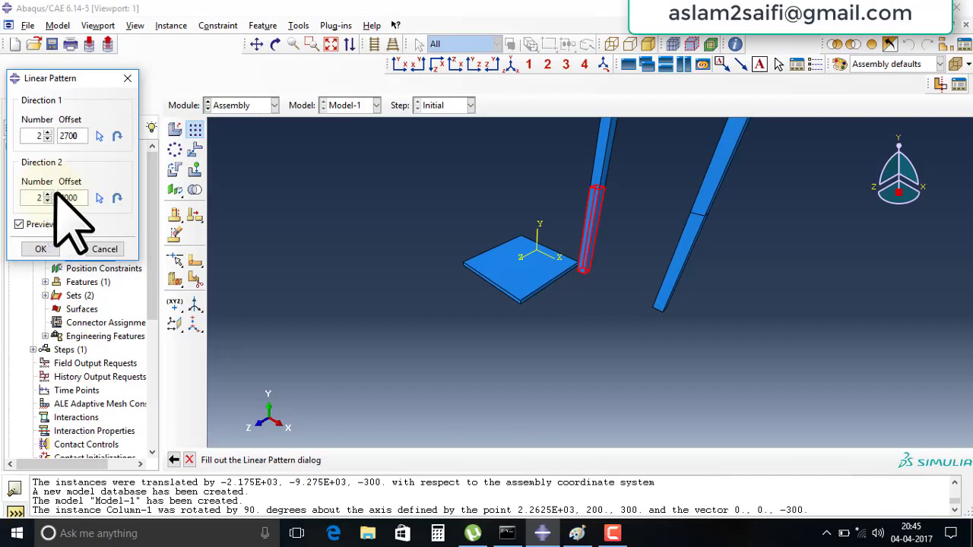
text(2700)
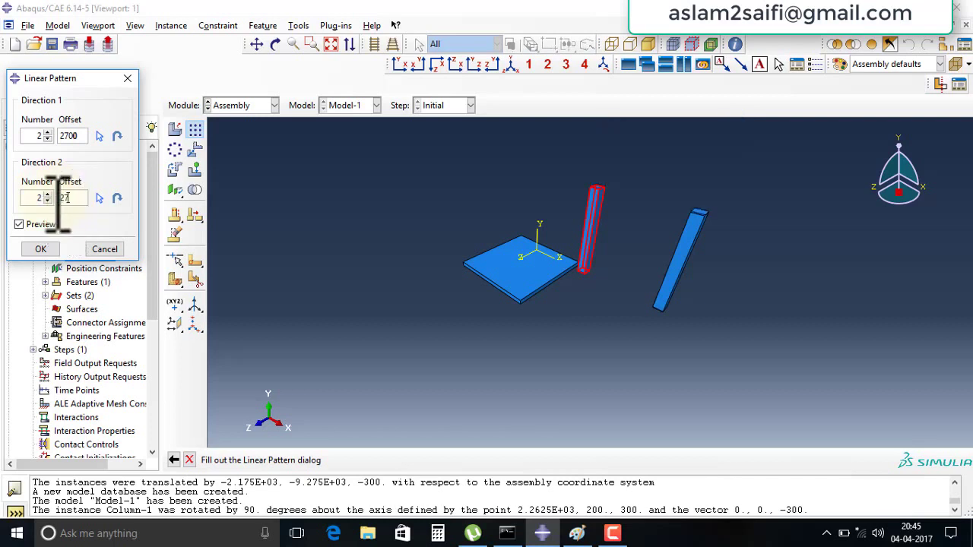
click(99, 198)
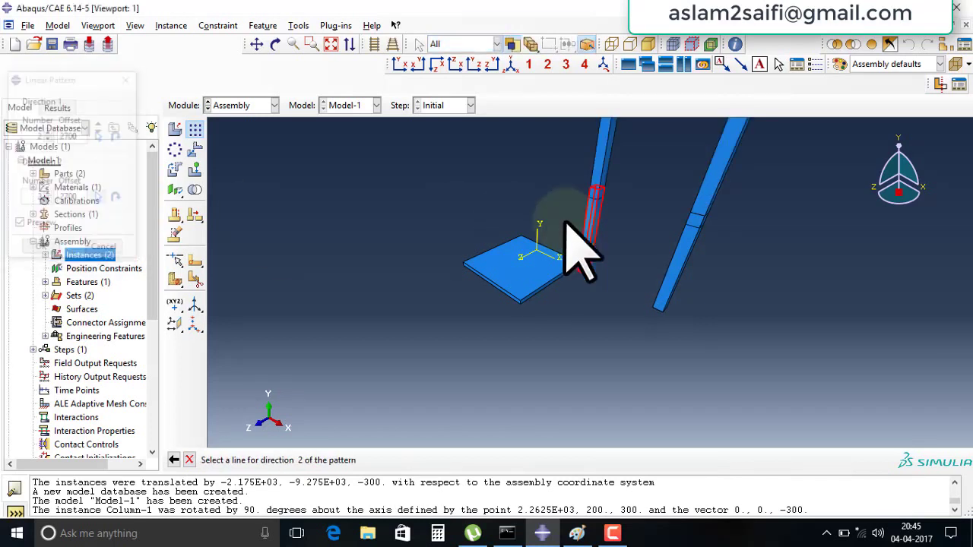
click(508, 266)
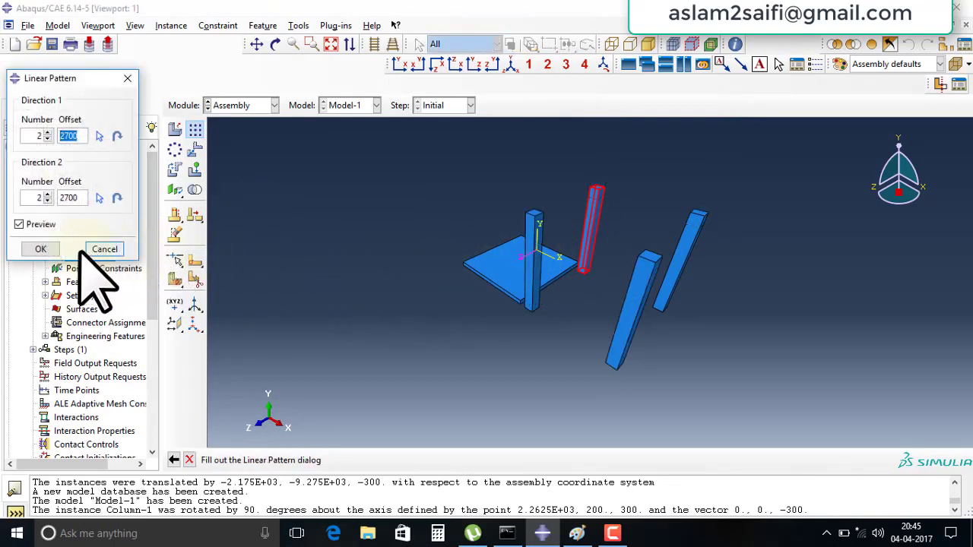
click(41, 249)
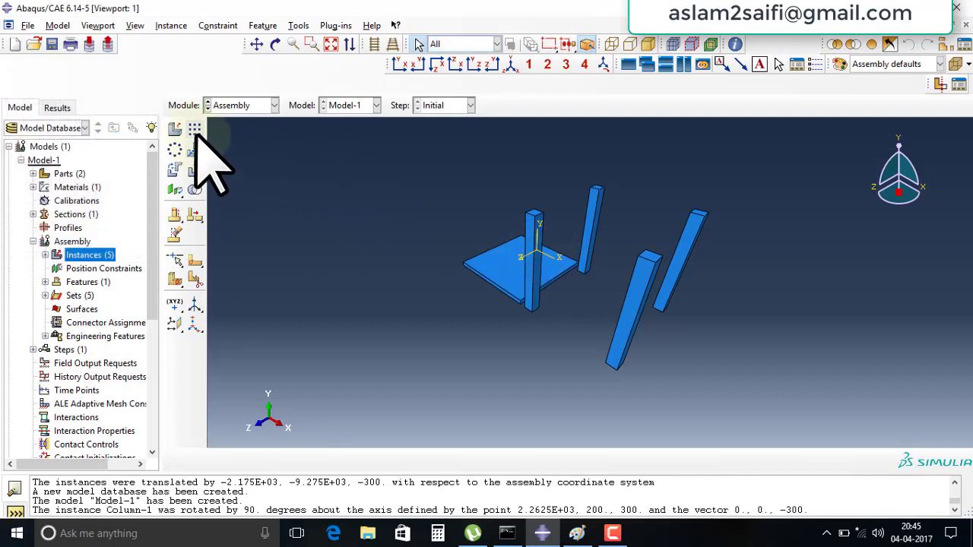
Pattern the front column: 1 in direction 1, 2 at 3000 offset in direction 2
click(195, 135)
click(532, 267)
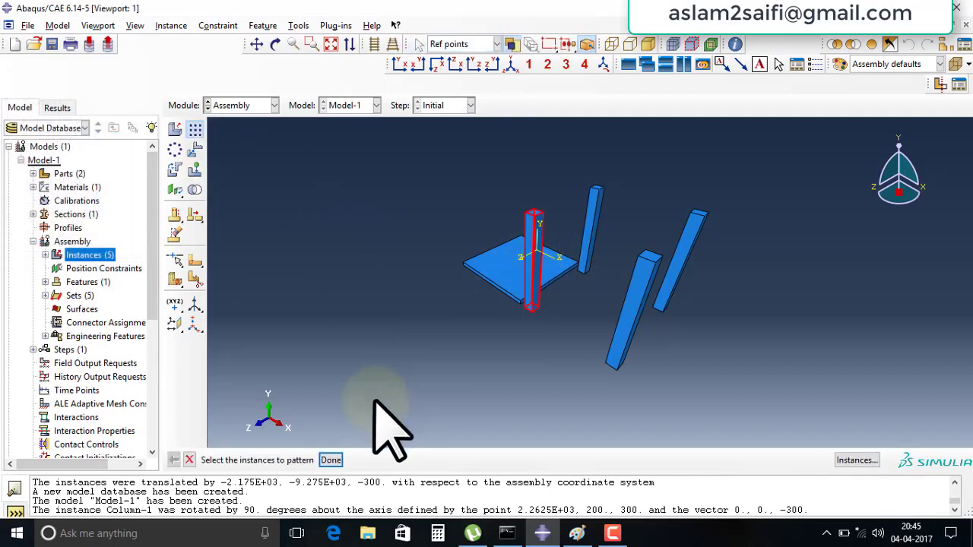
click(335, 460)
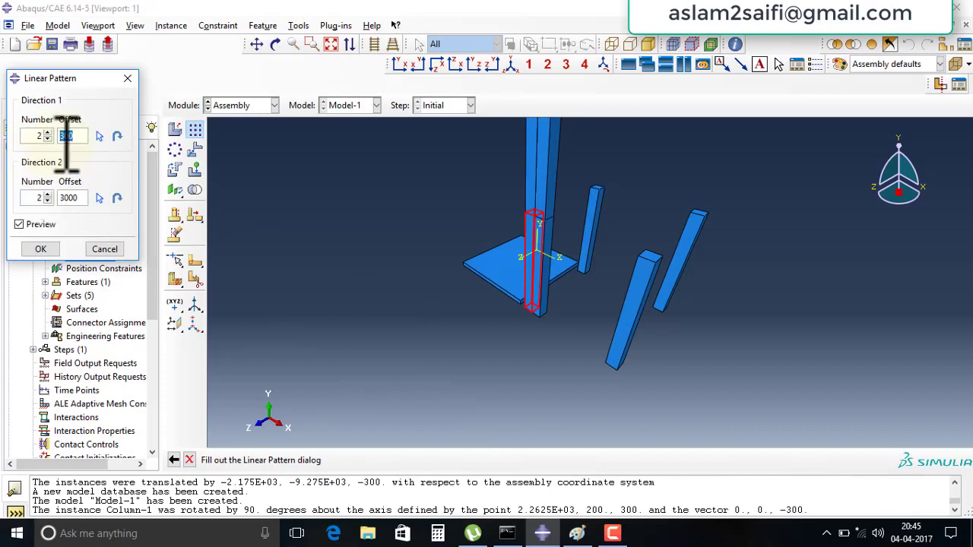
click(47, 139)
click(47, 201)
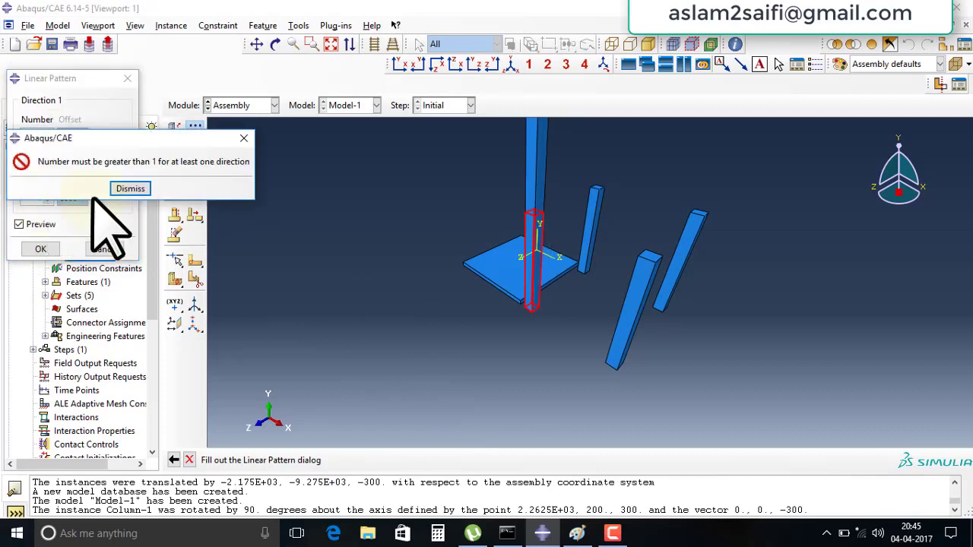
click(118, 190)
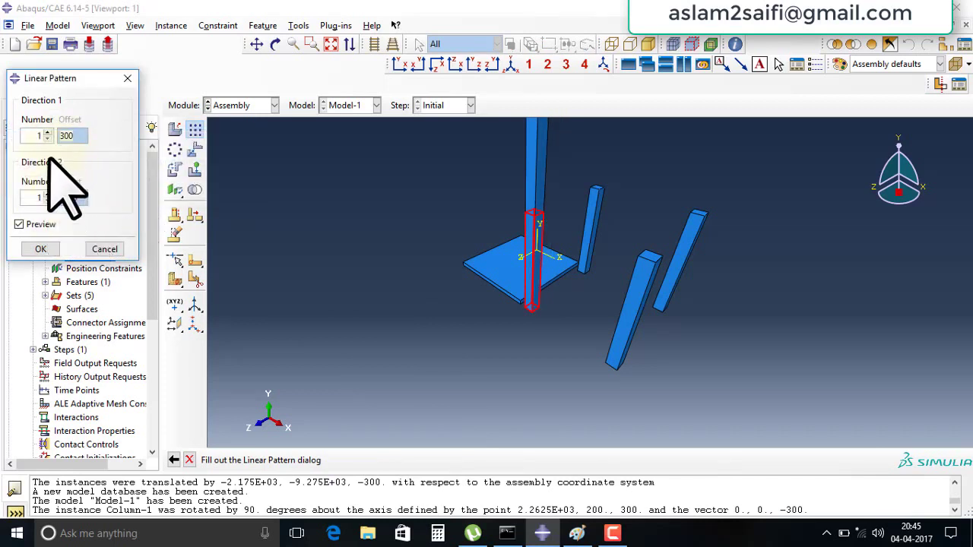
click(42, 248)
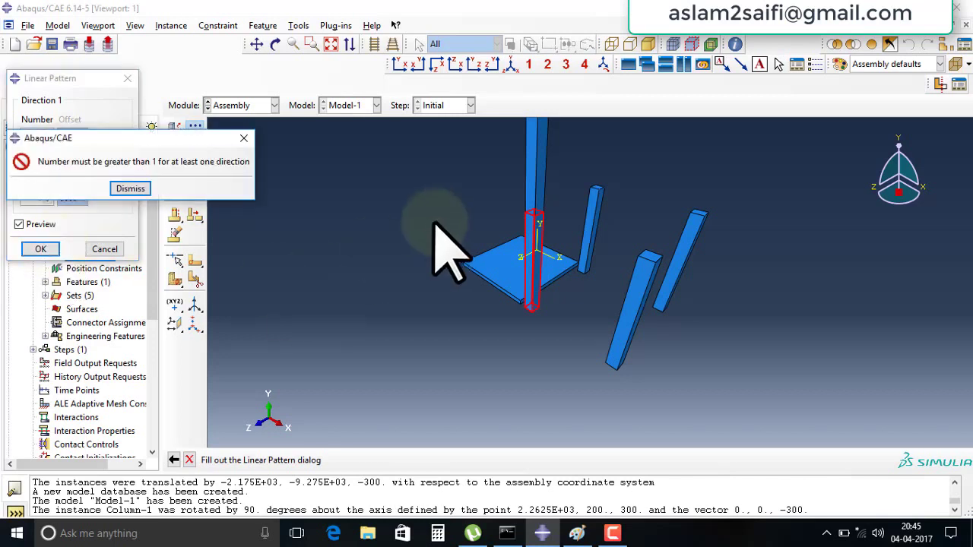
click(191, 187)
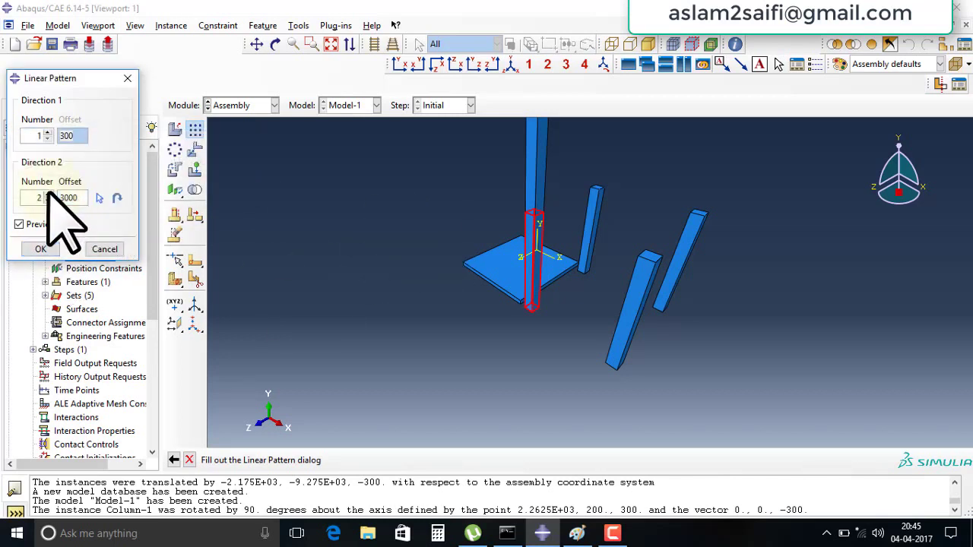
click(38, 249)
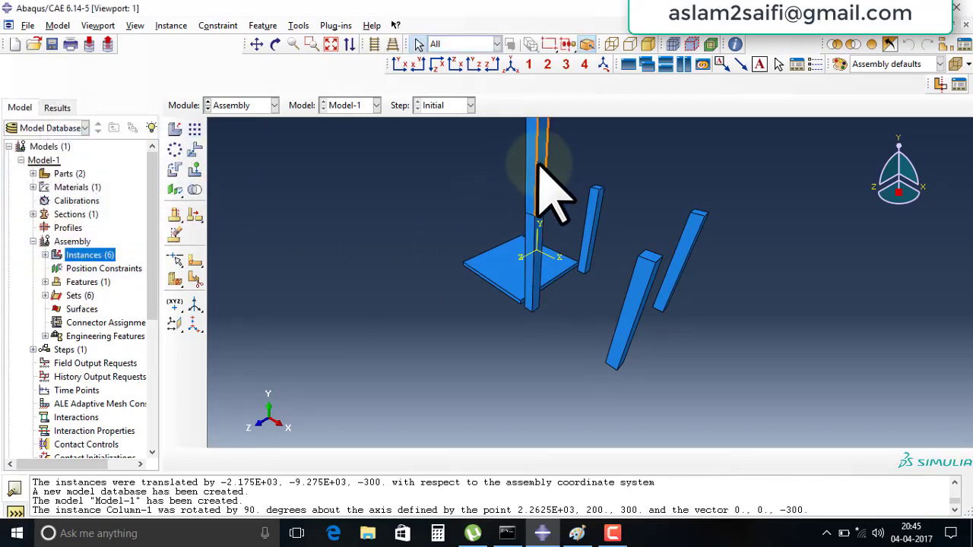
Rotate the stacked column copy 90 degrees about an X-direction axis into a horizontal beam
click(180, 168)
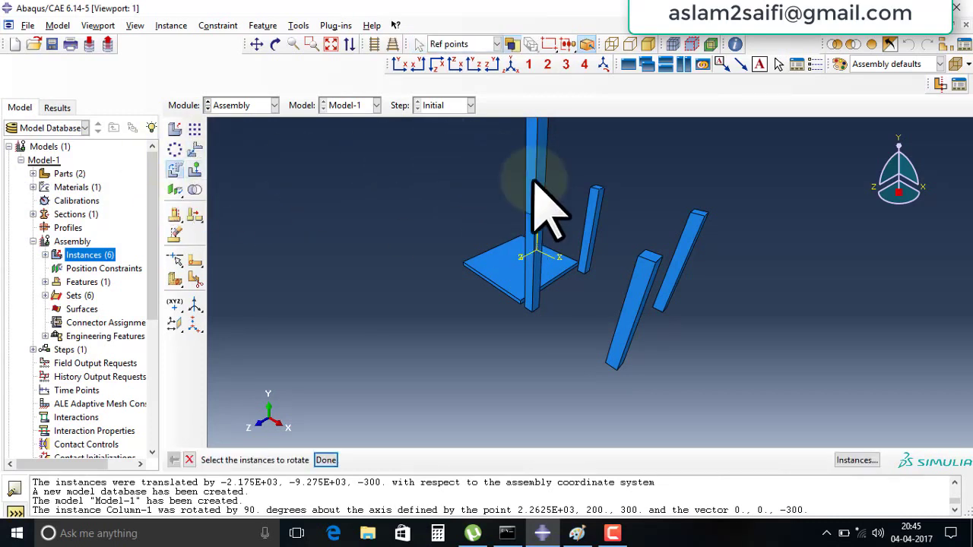
click(325, 459)
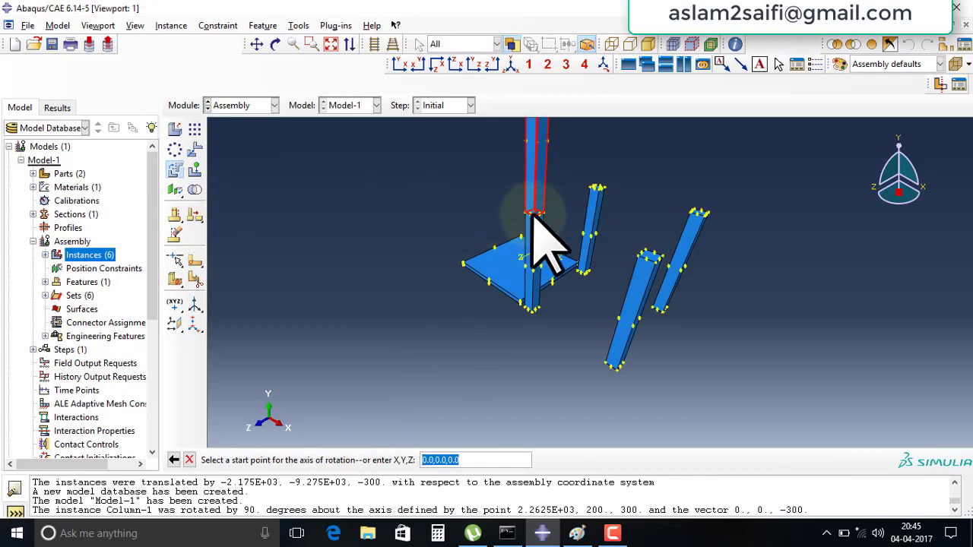
click(536, 145)
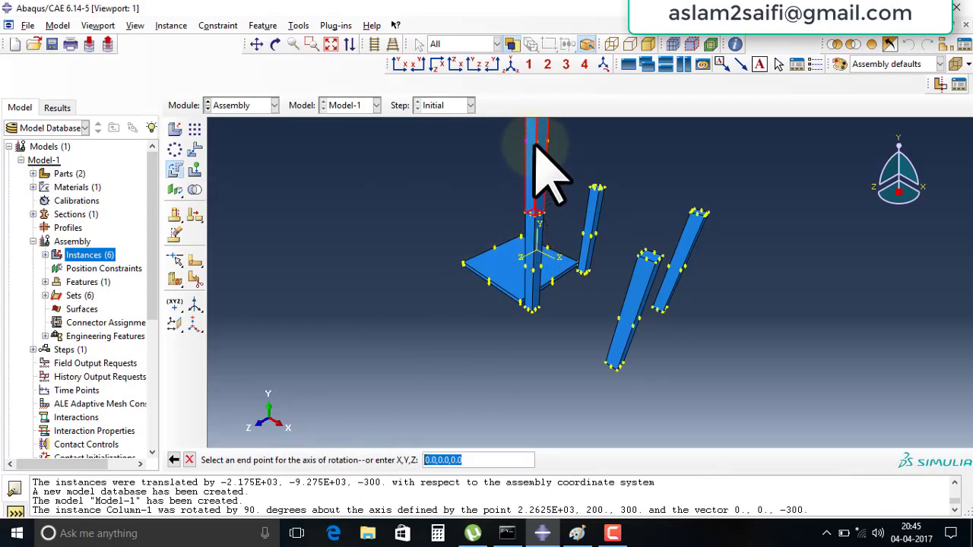
click(538, 152)
key(Return)
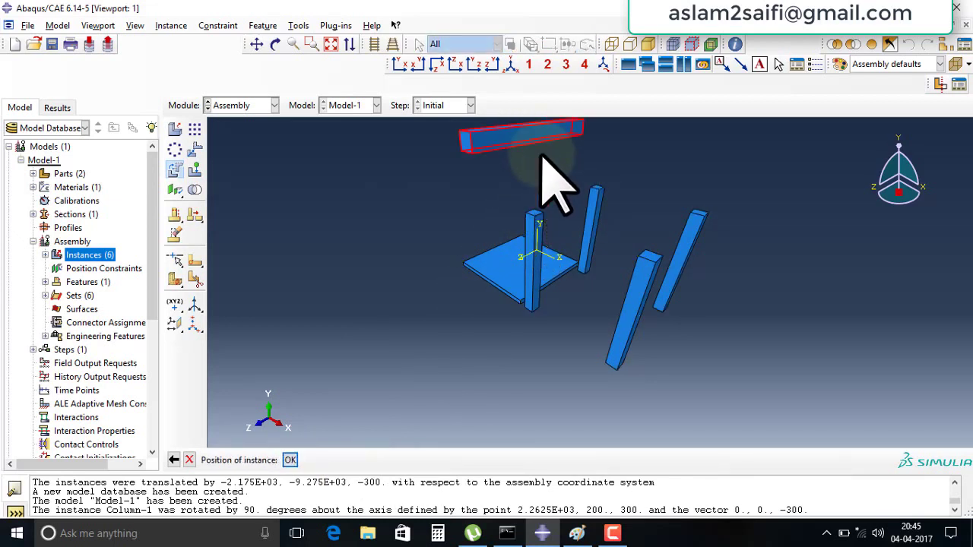
scroll(514, 174, down, 2)
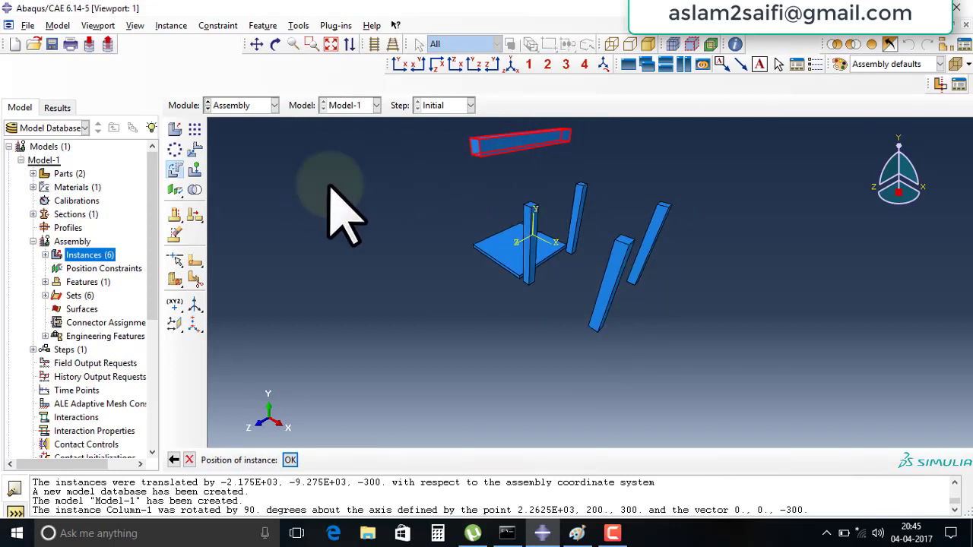
key(Return)
Try a linear pattern on the beam and cancel it, then pick the beam to translate
click(194, 129)
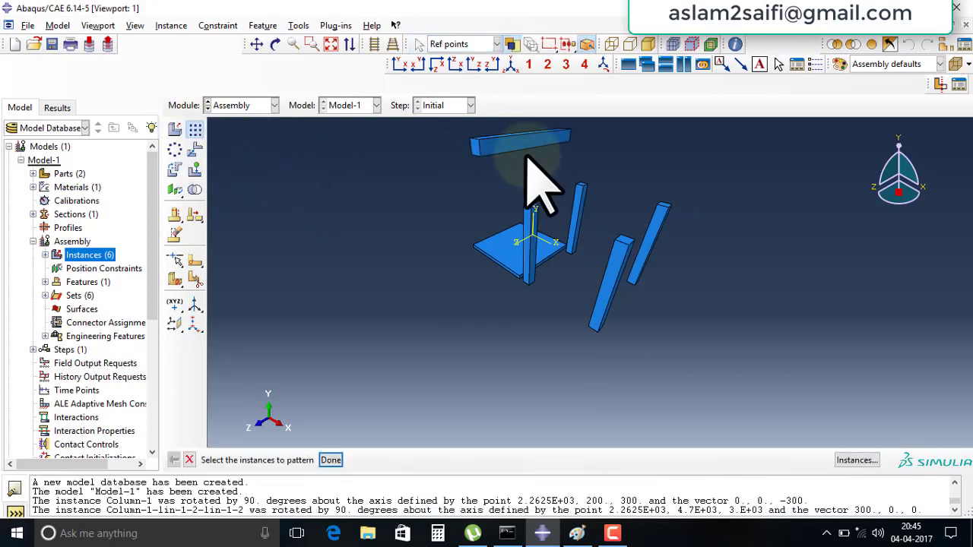
middle_click(465, 245)
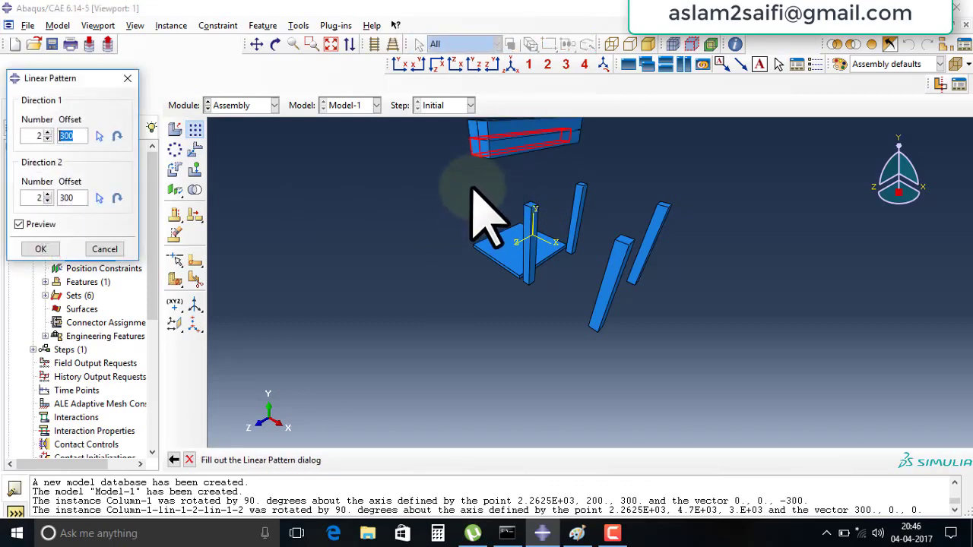
key(Return)
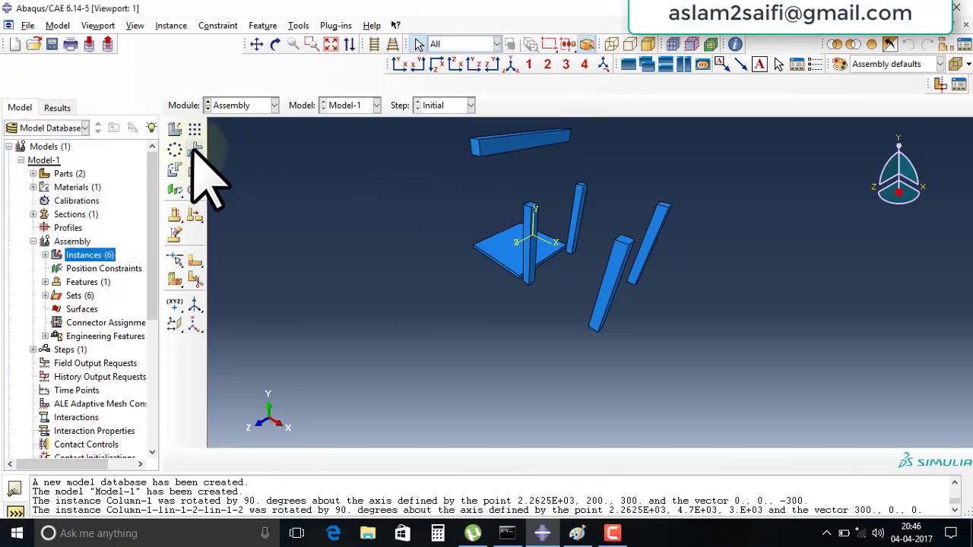
click(195, 149)
click(494, 140)
Translate the beam from its end corner onto the column tops, shifting it 0, -1500, -1500
middle_click(479, 178)
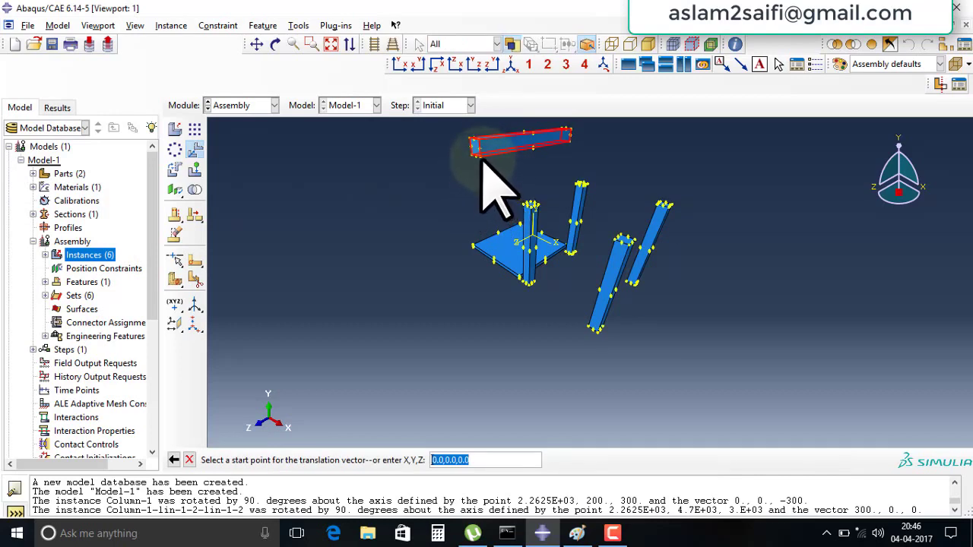
click(476, 152)
scroll(537, 191, up, 2)
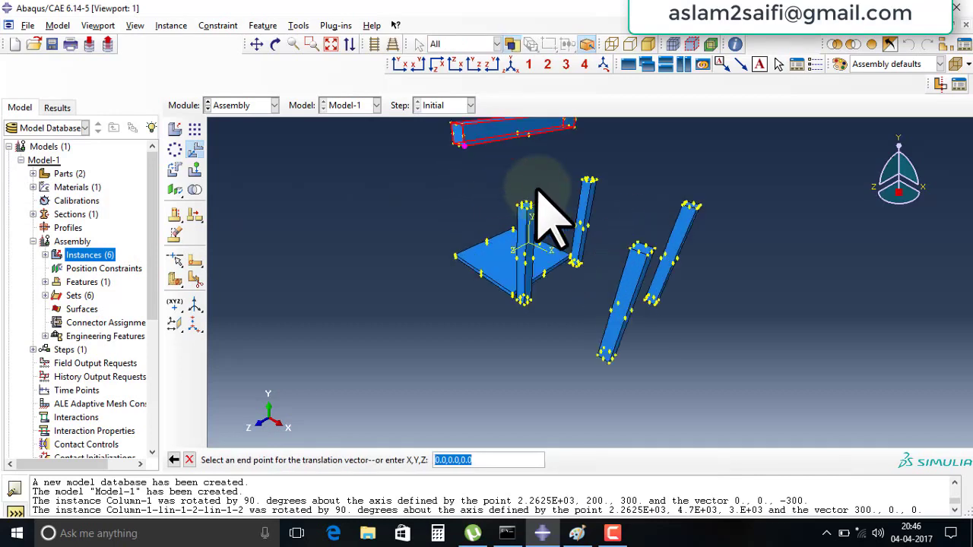
scroll(537, 192, up, 1)
scroll(501, 227, up, 2)
click(505, 213)
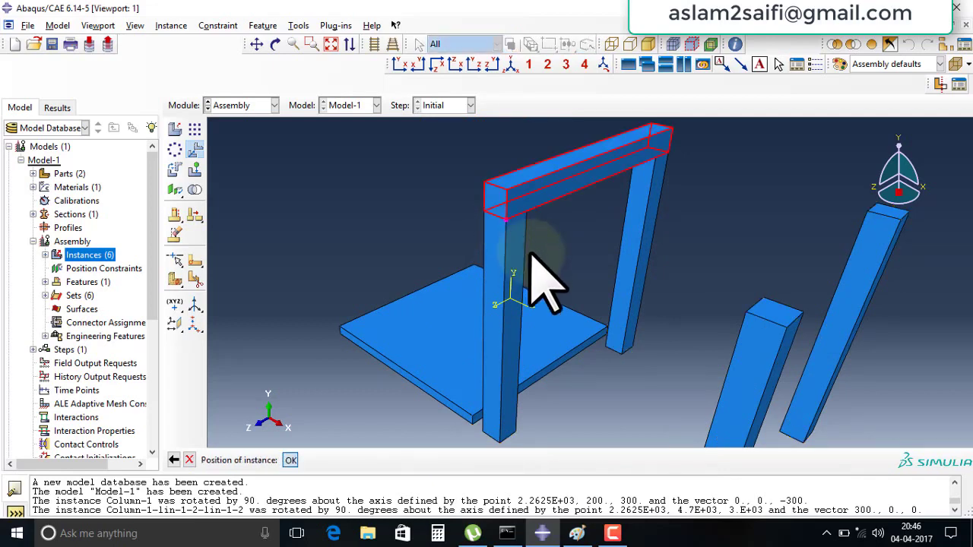
middle_click(551, 289)
scroll(629, 288, down, 1)
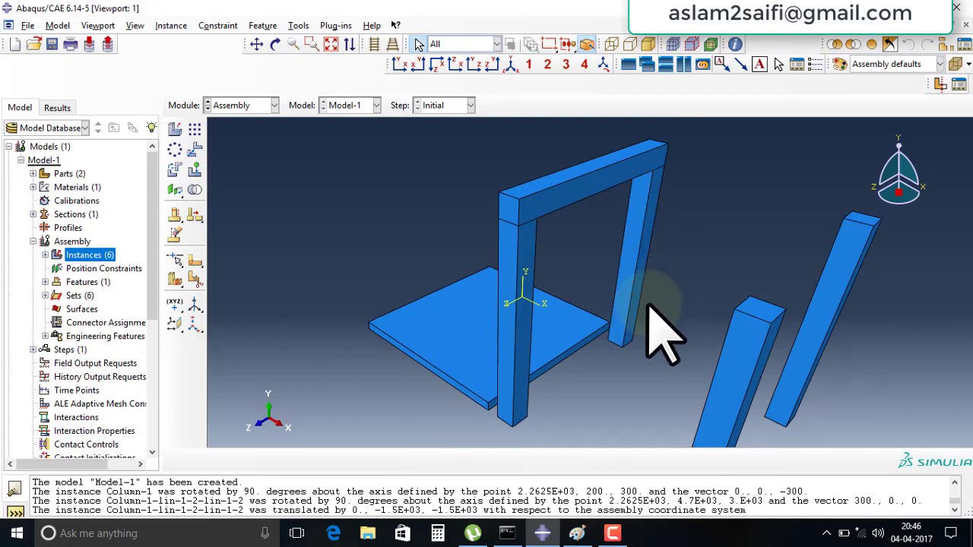
Linear-pattern the top beam: 2 at 2700 offset in direction 1, 1 in direction 2
click(194, 129)
click(589, 200)
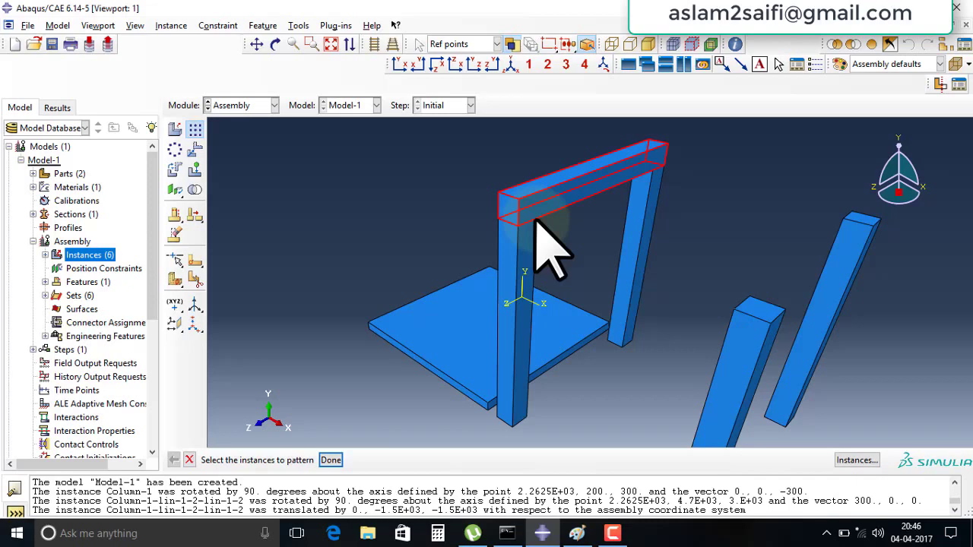
click(331, 460)
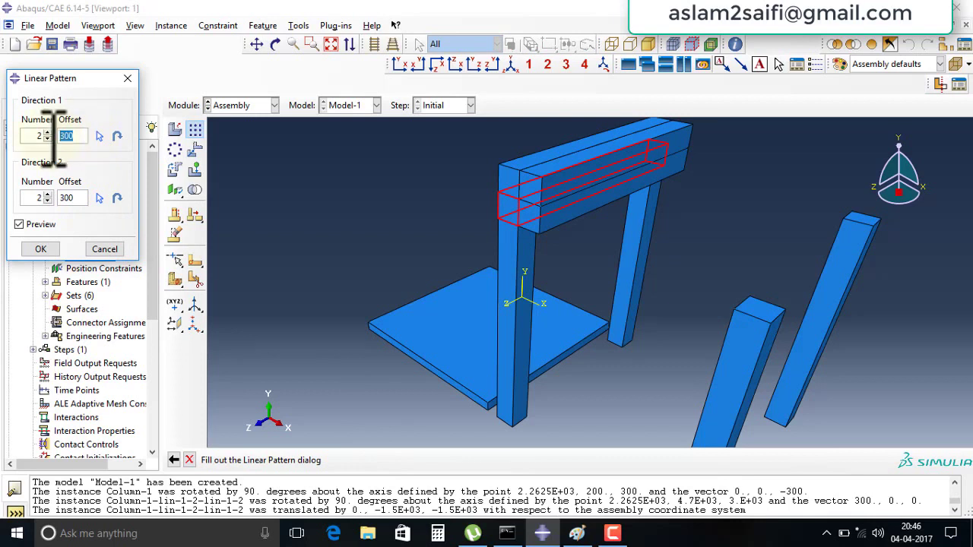
text(2700)
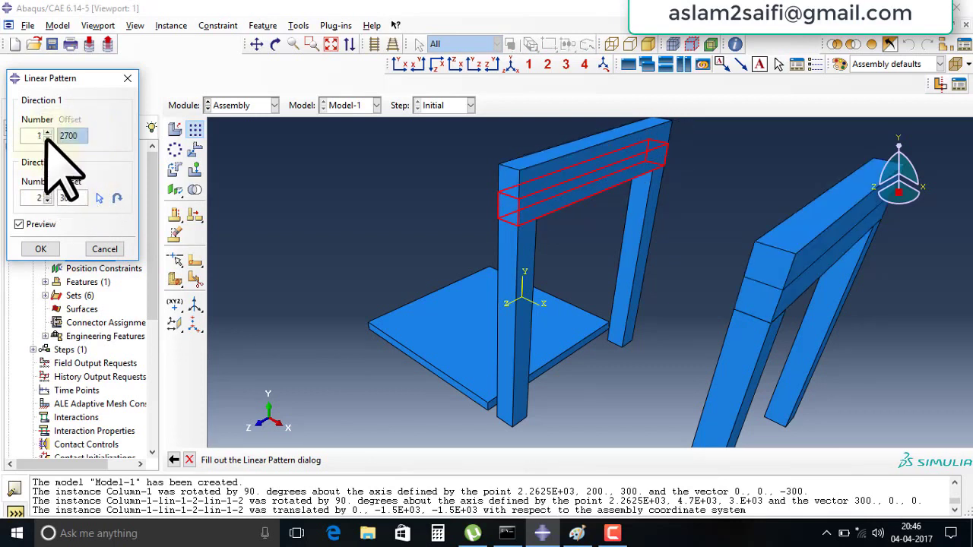
click(47, 132)
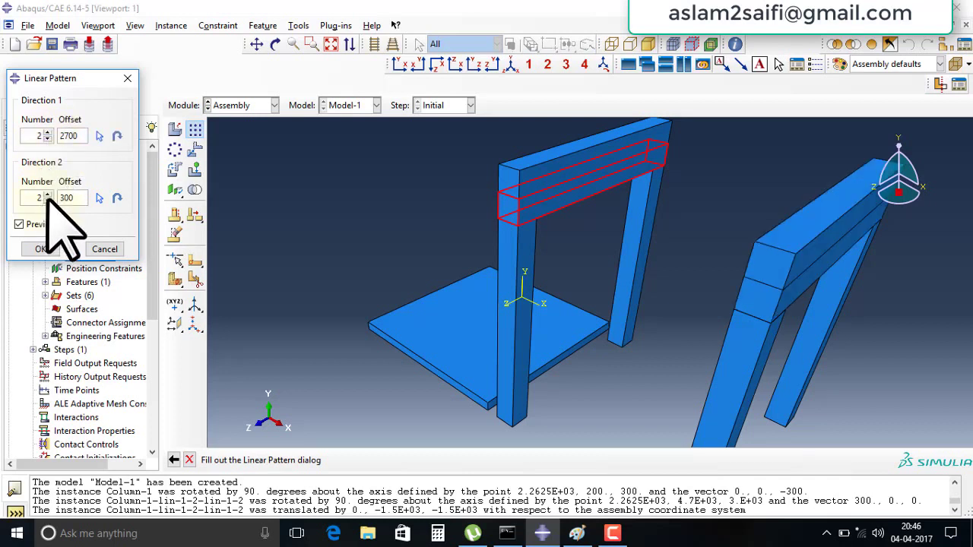
click(48, 200)
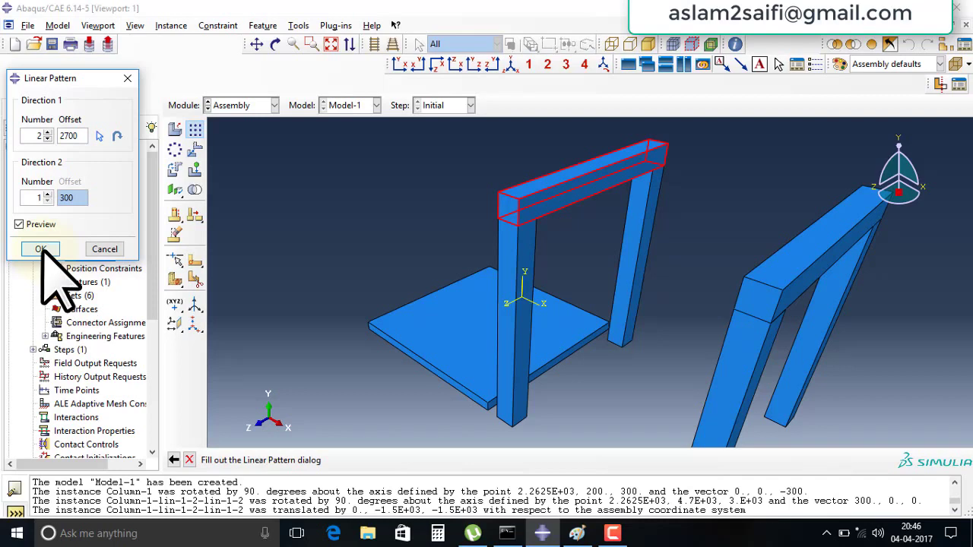
click(41, 249)
scroll(346, 319, down, 1)
scroll(357, 312, down, 1)
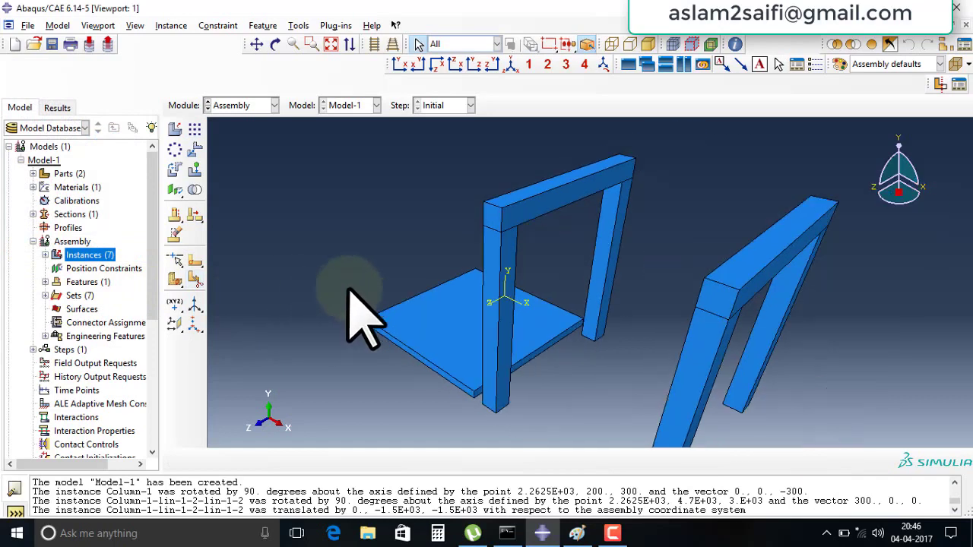
scroll(348, 291, down, 2)
scroll(350, 291, down, 1)
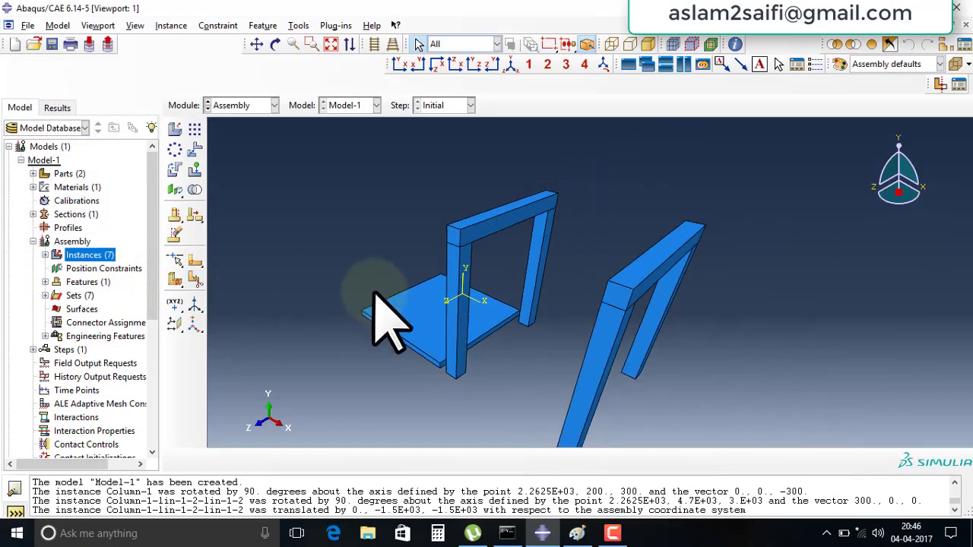
Linear-pattern the first frame's top beam: 1 in direction 1, 2 at 300 offset in direction 2
click(195, 130)
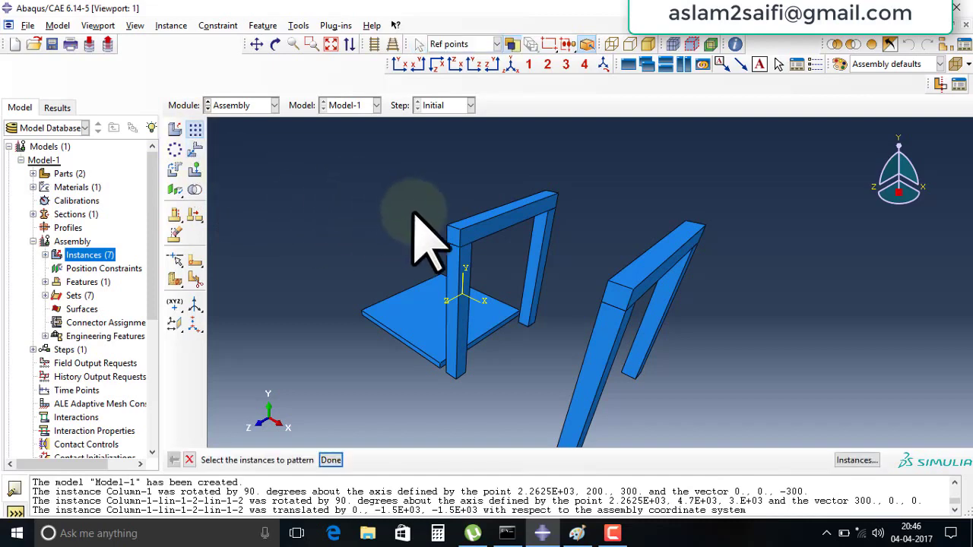
click(464, 232)
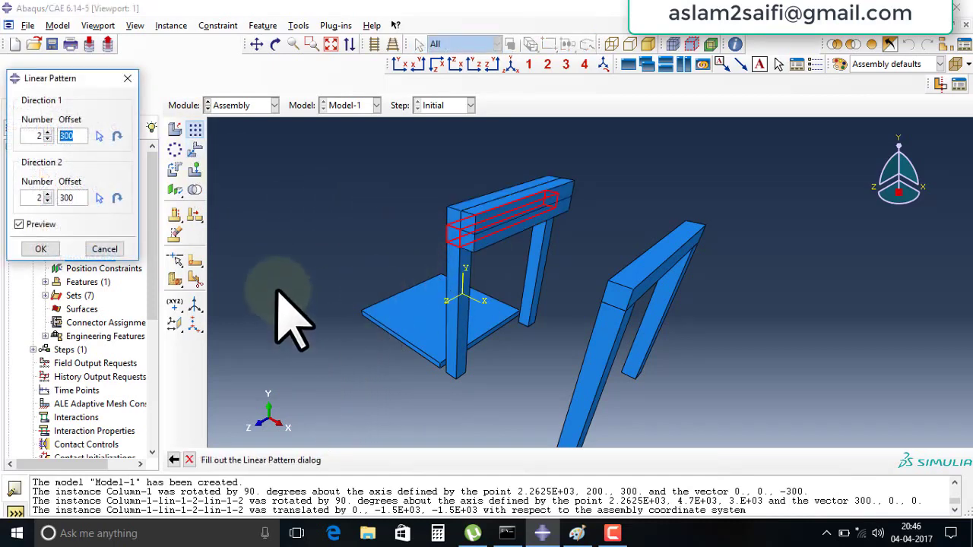
click(47, 139)
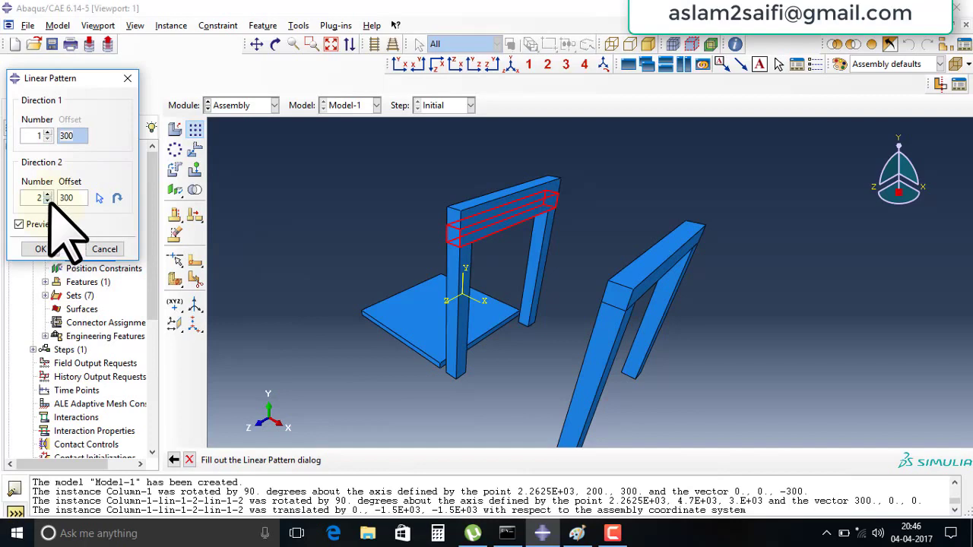
click(47, 200)
click(129, 187)
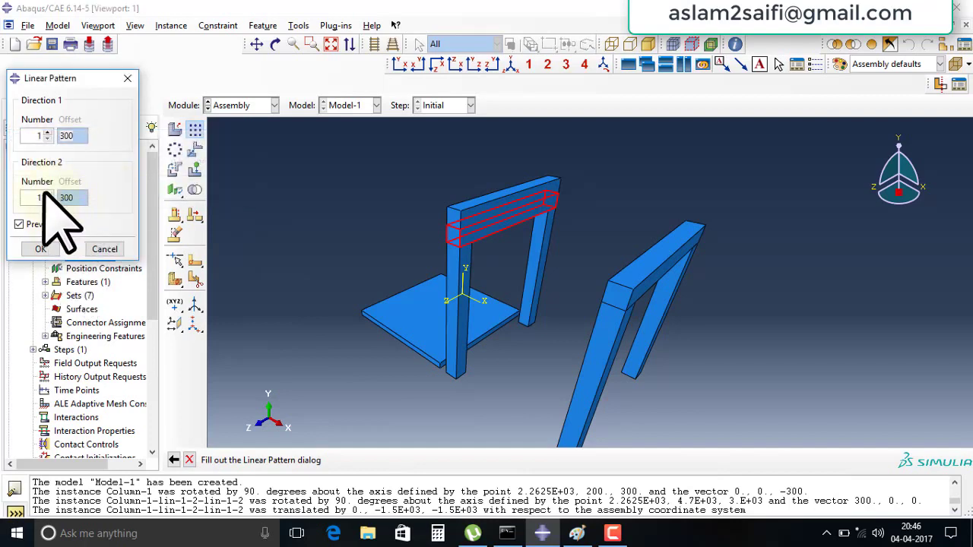
click(46, 194)
click(42, 248)
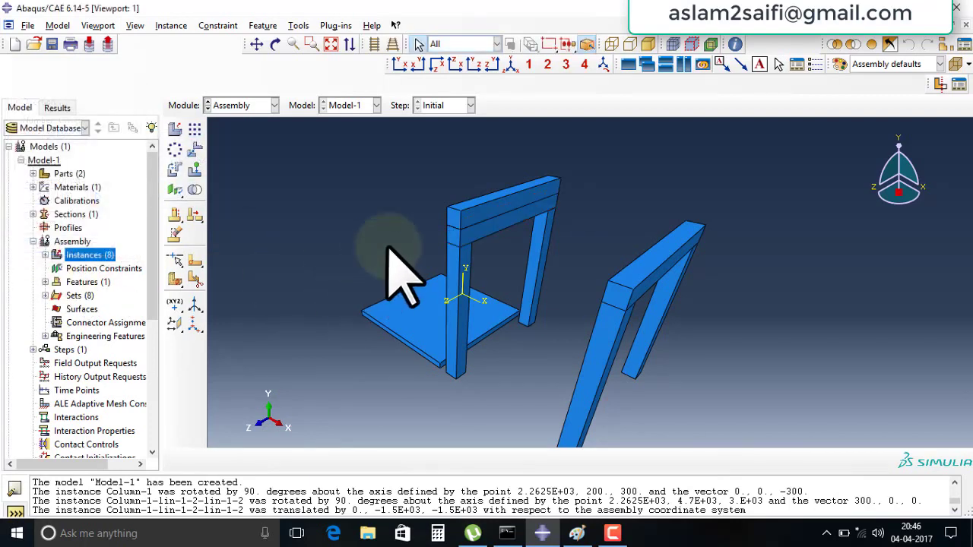
Rotate the copied beam 90 degrees about a vertical edge
click(175, 169)
click(497, 204)
middle_click(447, 282)
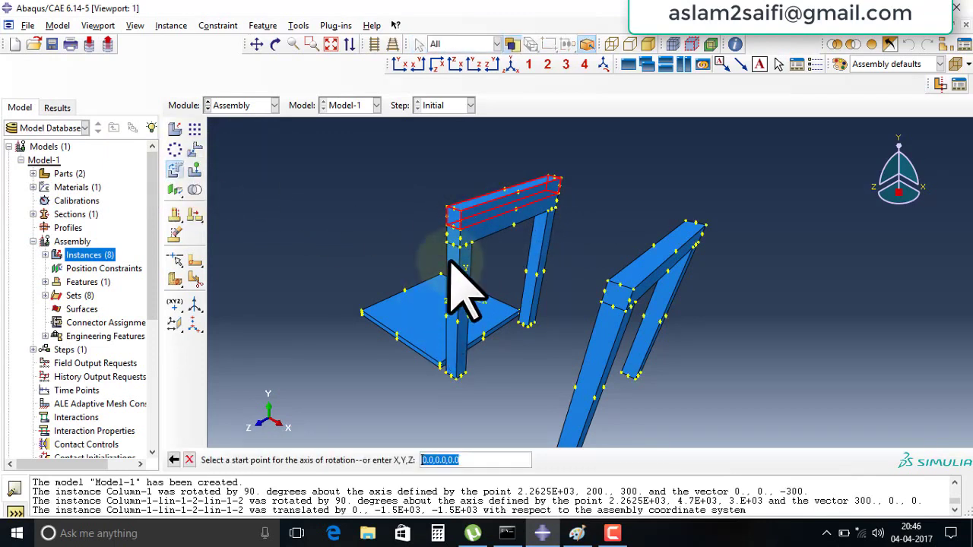
click(447, 210)
click(448, 222)
key(Return)
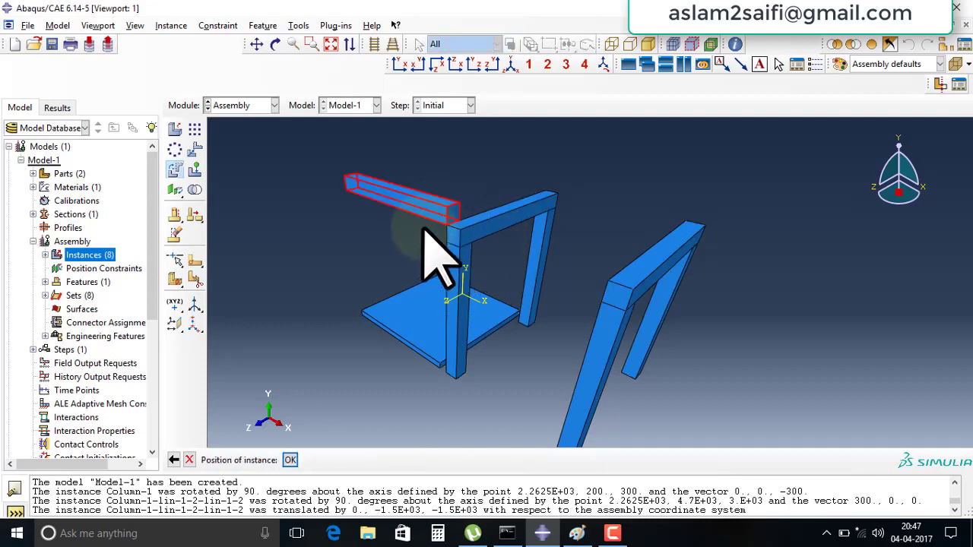
middle_click(335, 235)
Translate the rotated beam by 3000, -300, 0 so it bridges both frame tops
click(194, 149)
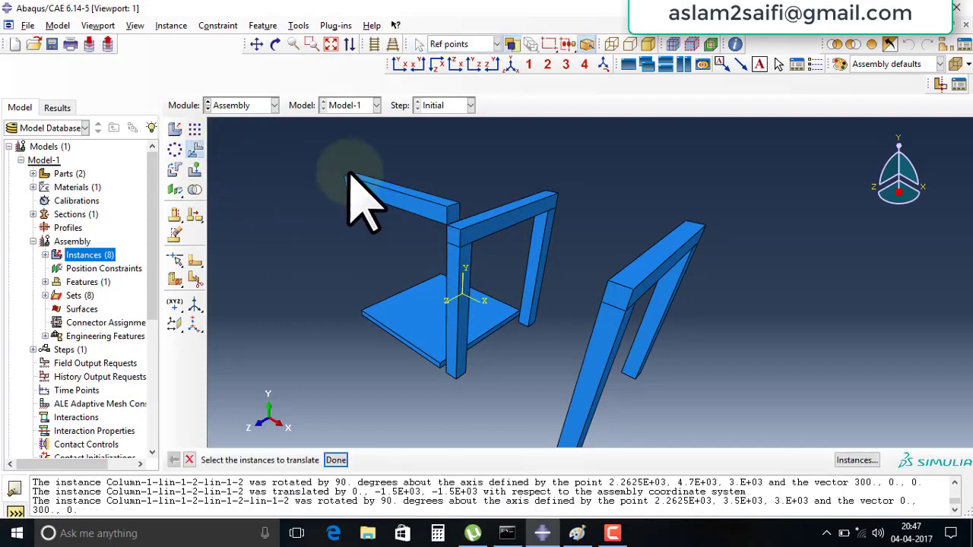
click(350, 180)
middle_click(425, 262)
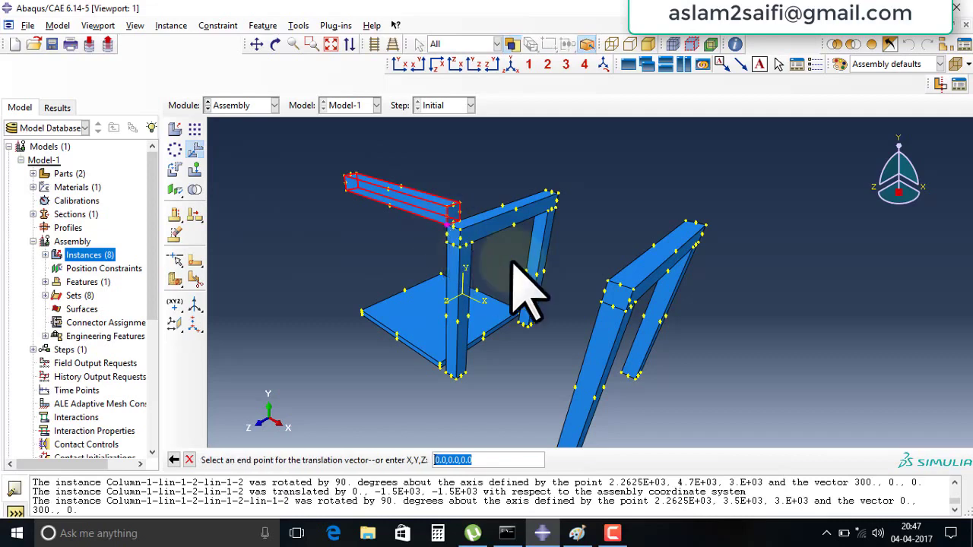
click(616, 327)
middle_click(618, 332)
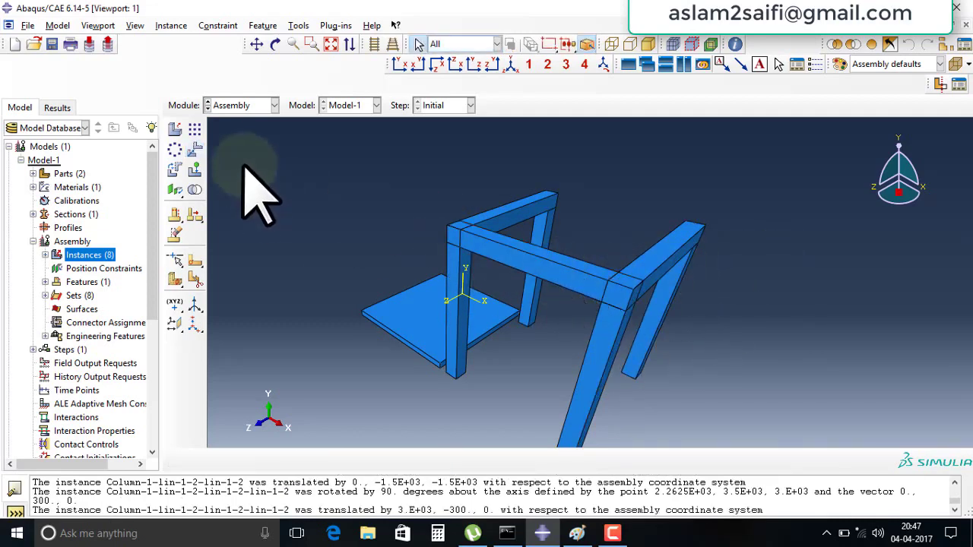
click(195, 128)
Pattern the crossbeam with 1 copy in direction 1 and direction 2 along a column edge
click(524, 262)
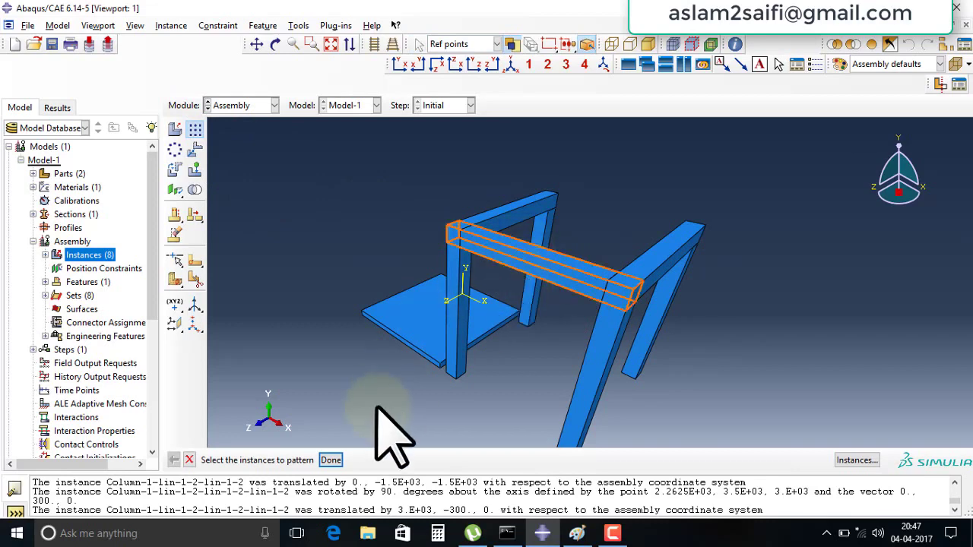
middle_click(378, 413)
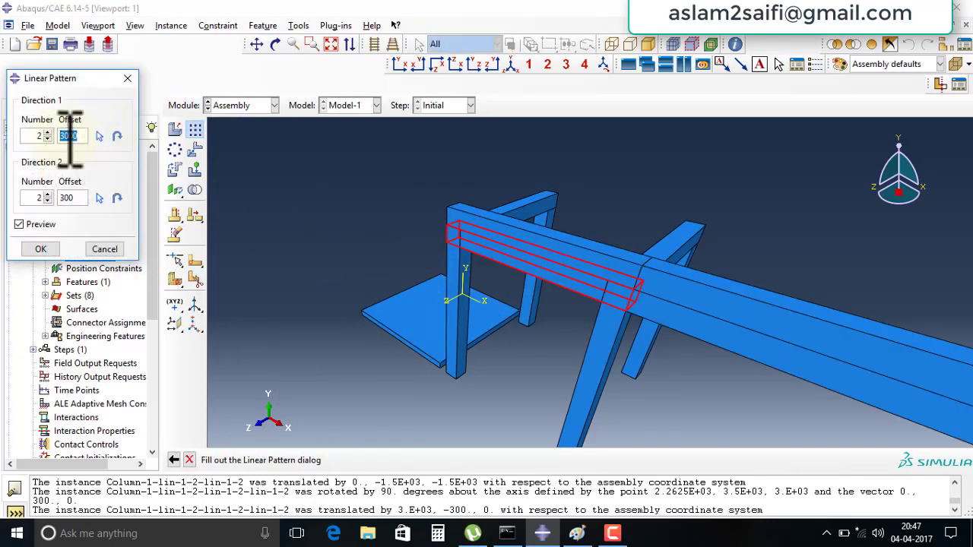
click(47, 139)
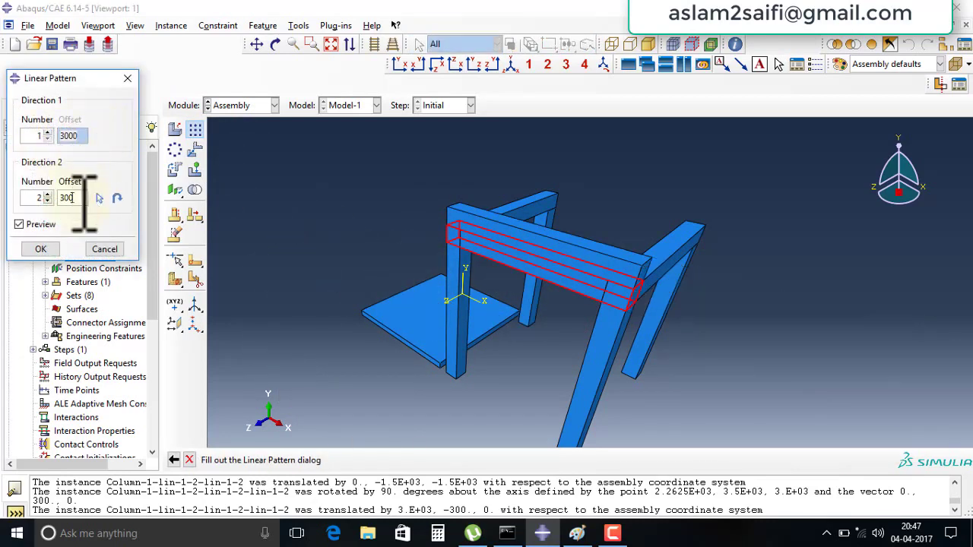
text(3)
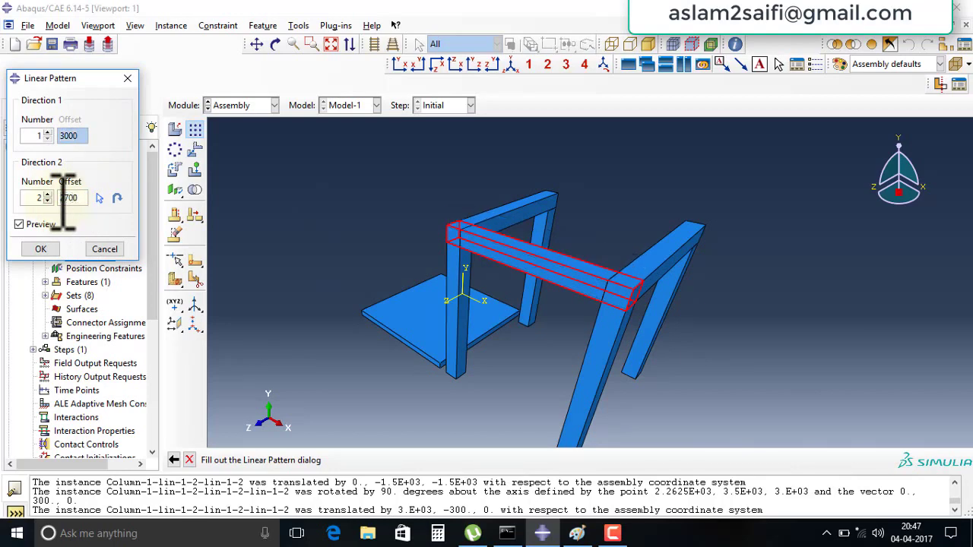
click(99, 199)
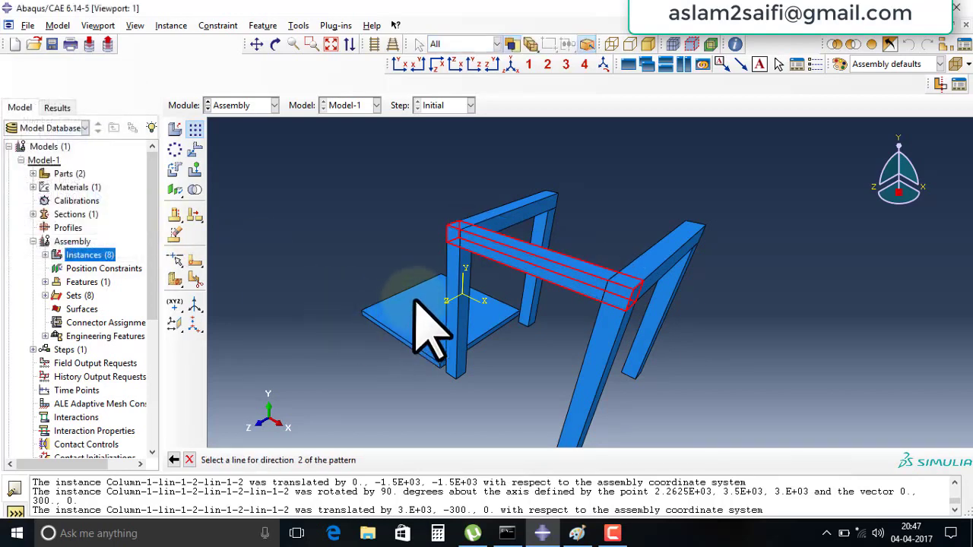
click(449, 298)
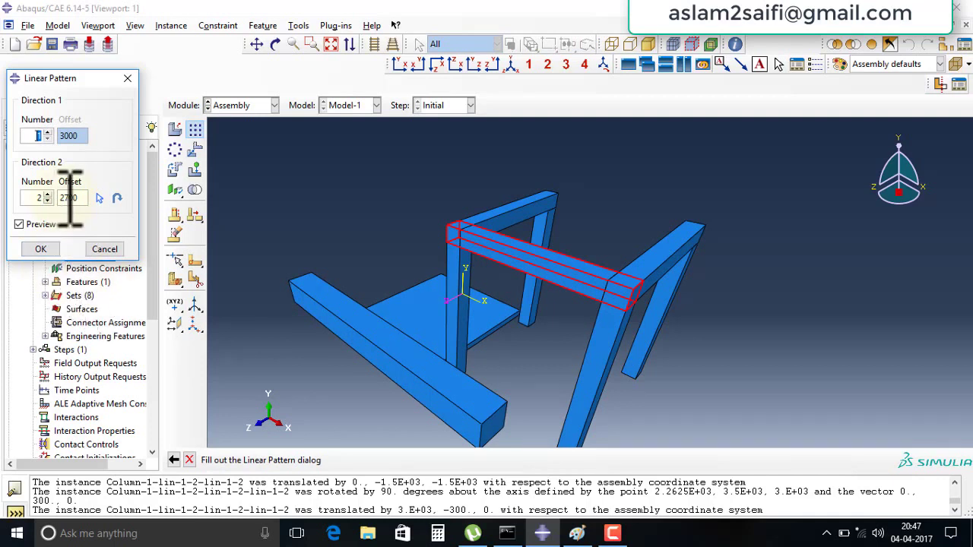
click(82, 199)
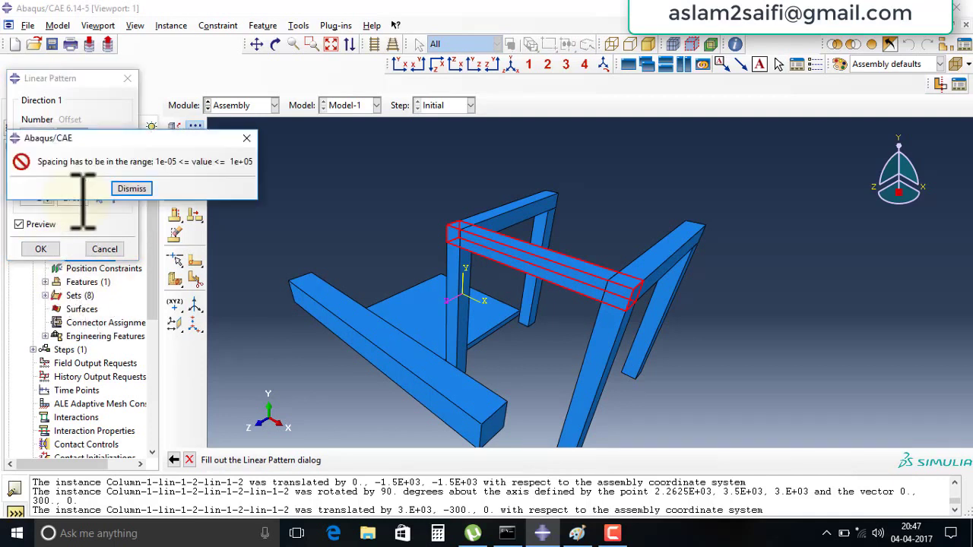
Correct the direction-2 offset to -2700 and create the crossbeam copy
click(128, 188)
text(-2700)
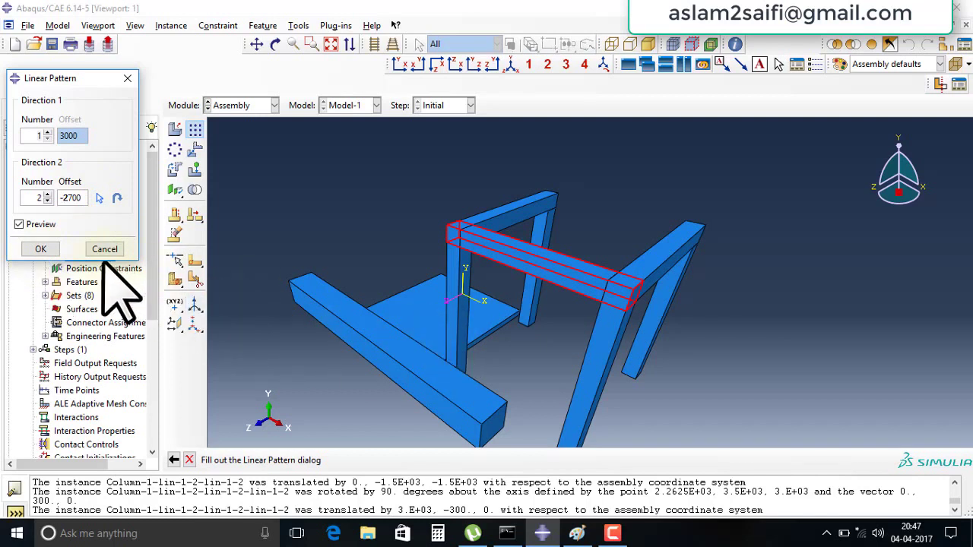
click(41, 249)
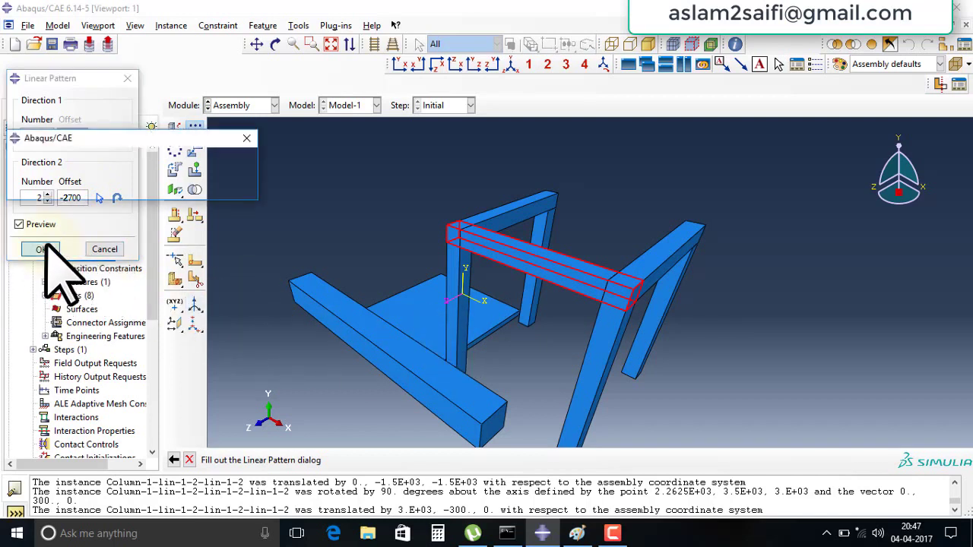
click(133, 190)
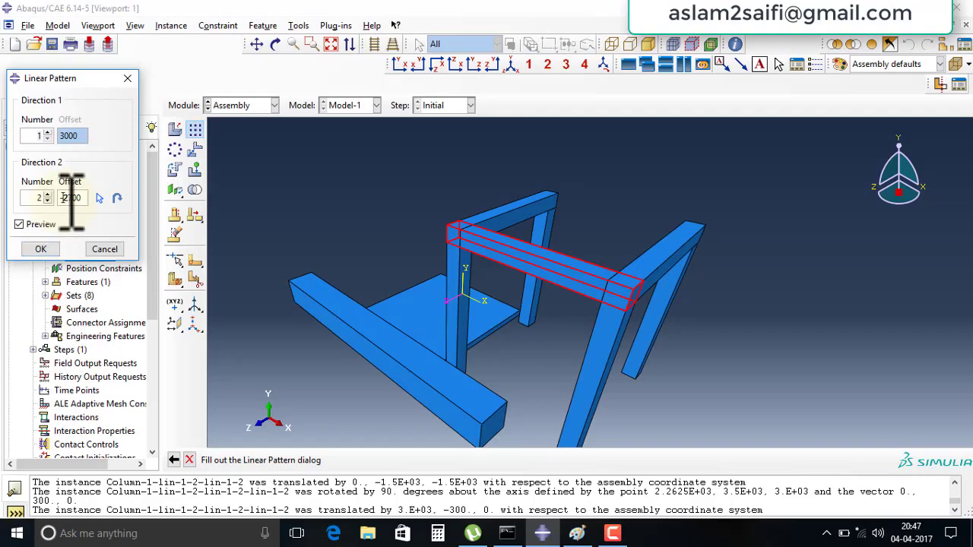
click(25, 245)
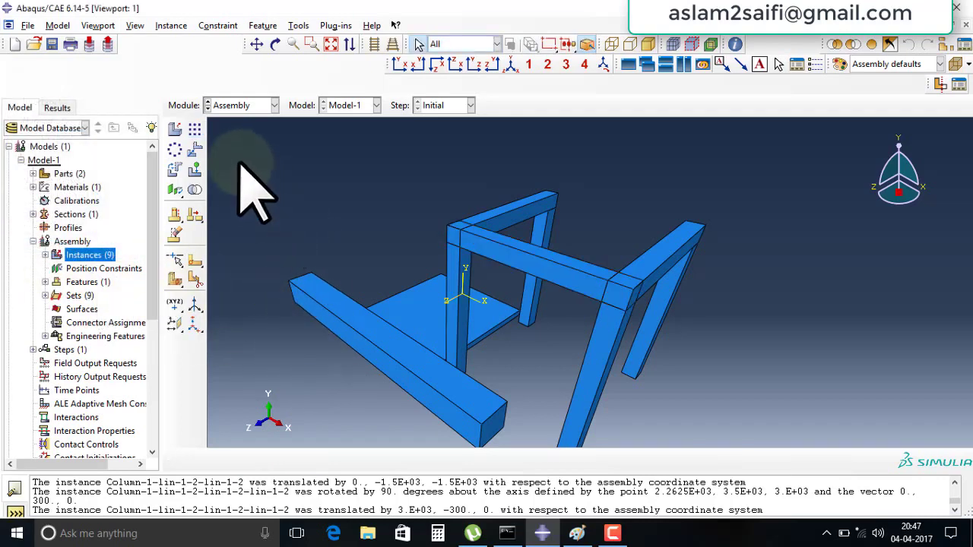
click(194, 149)
Translate the loose crossbeam by 0, 0, -5400 onto the column-top corner, closing the square
click(357, 342)
middle_click(365, 349)
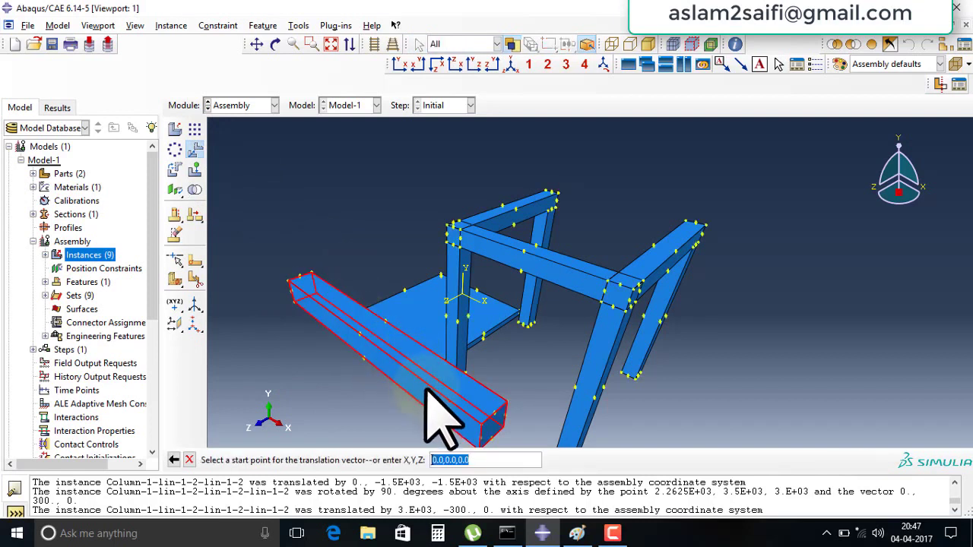
click(501, 427)
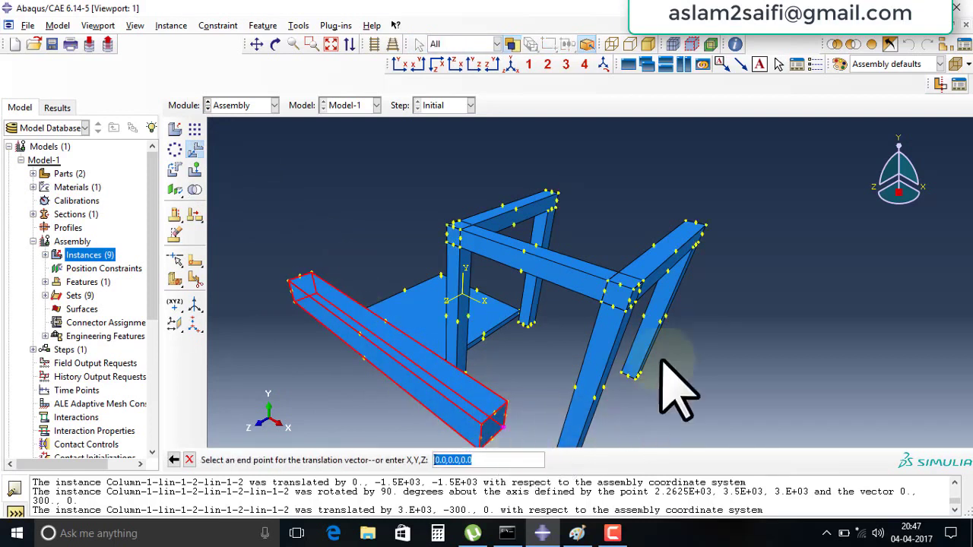
scroll(704, 255, down, 2)
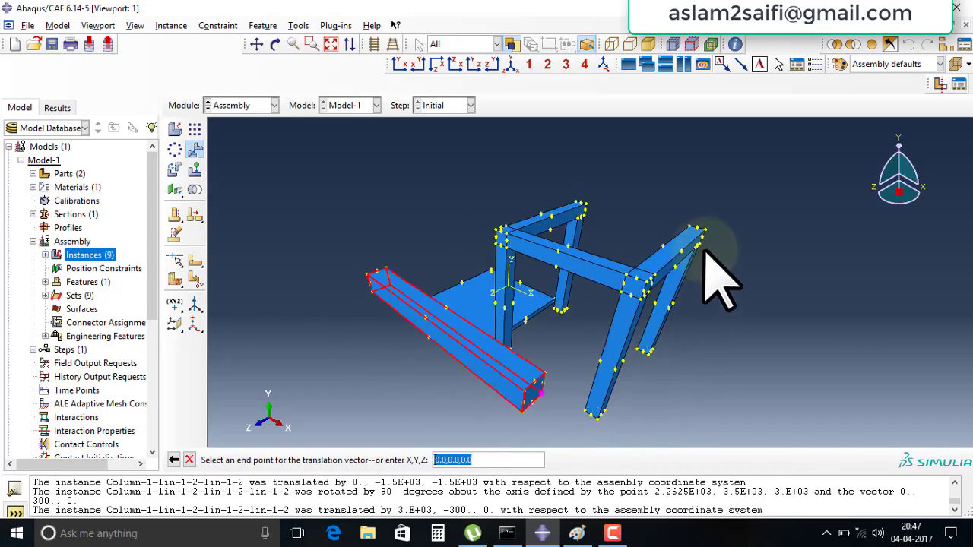
scroll(705, 251, up, 3)
scroll(692, 243, up, 2)
click(679, 224)
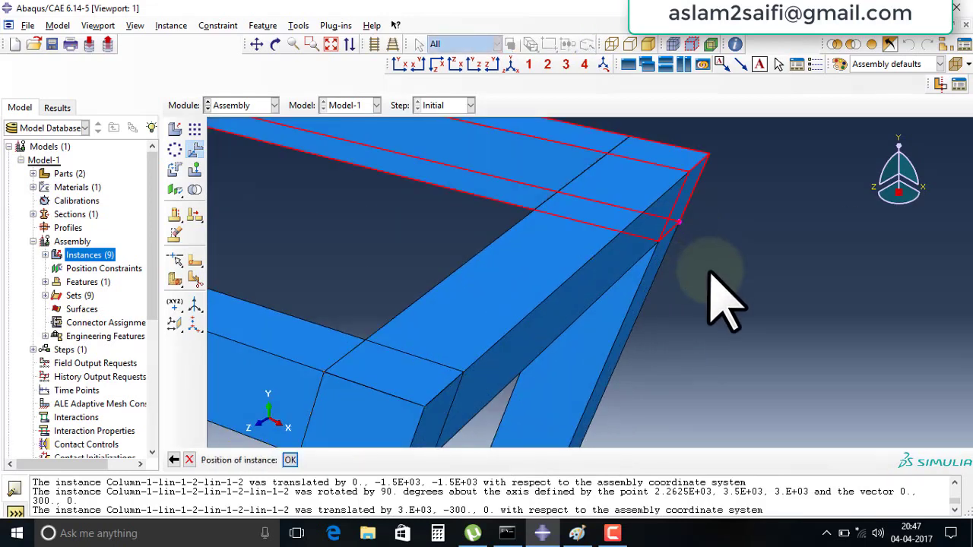
middle_click(708, 272)
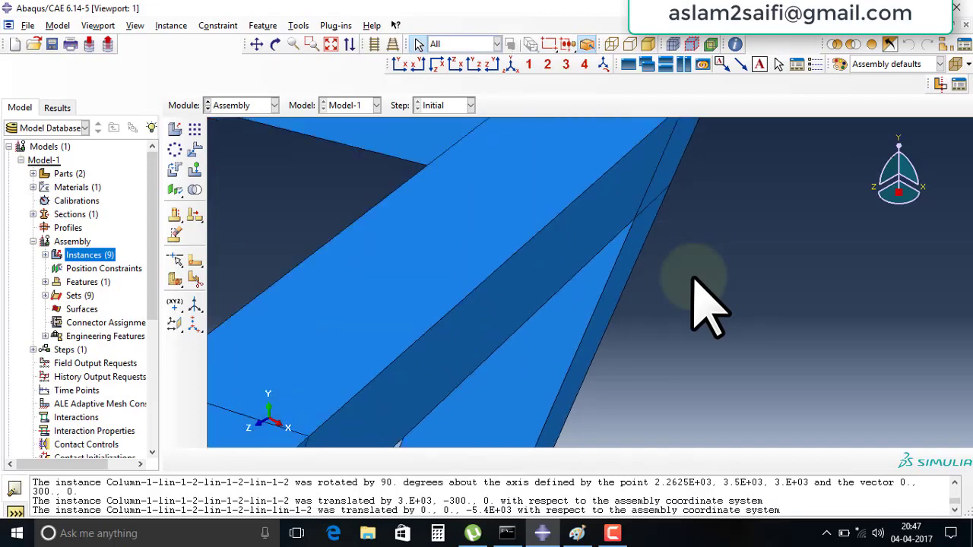
scroll(693, 280, down, 3)
scroll(692, 277, down, 3)
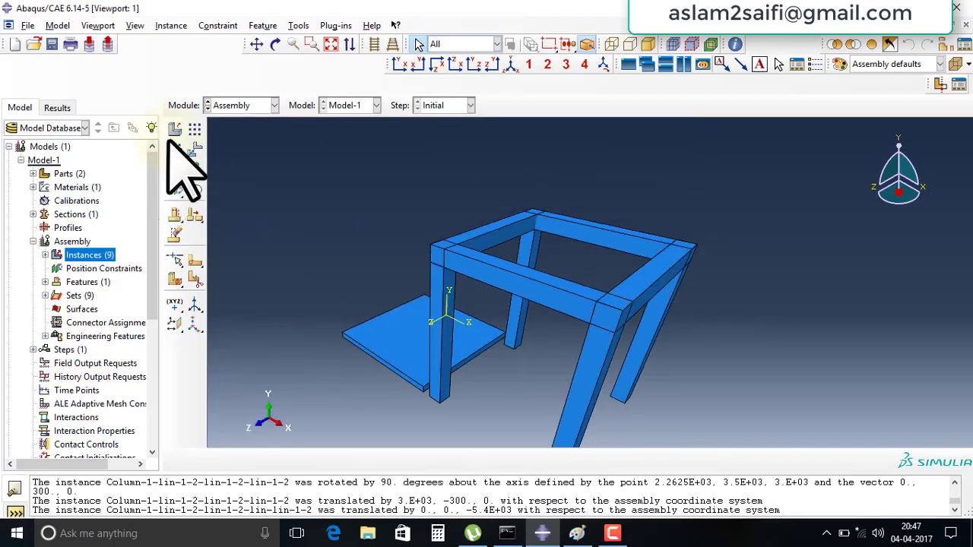
click(193, 149)
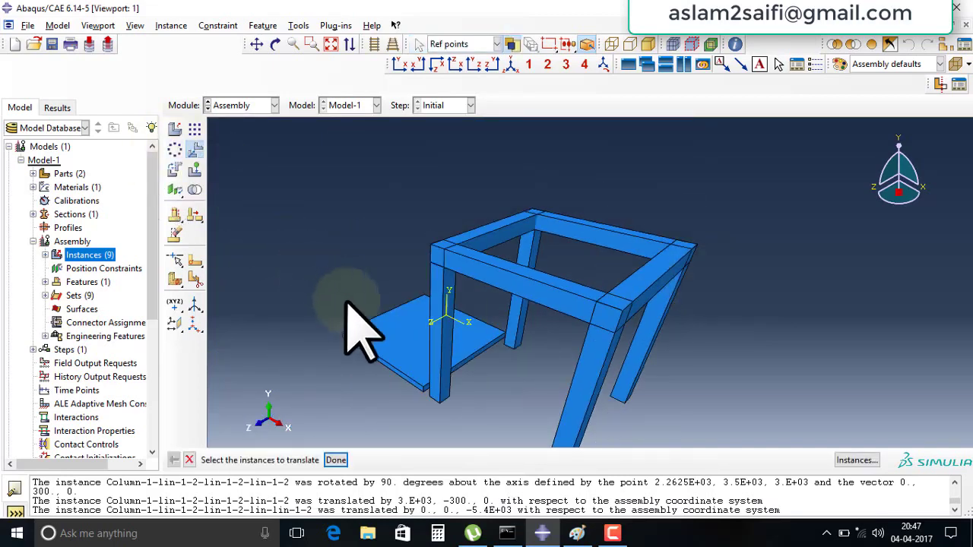
Translate the slab a first time toward the frame
click(397, 346)
middle_click(358, 414)
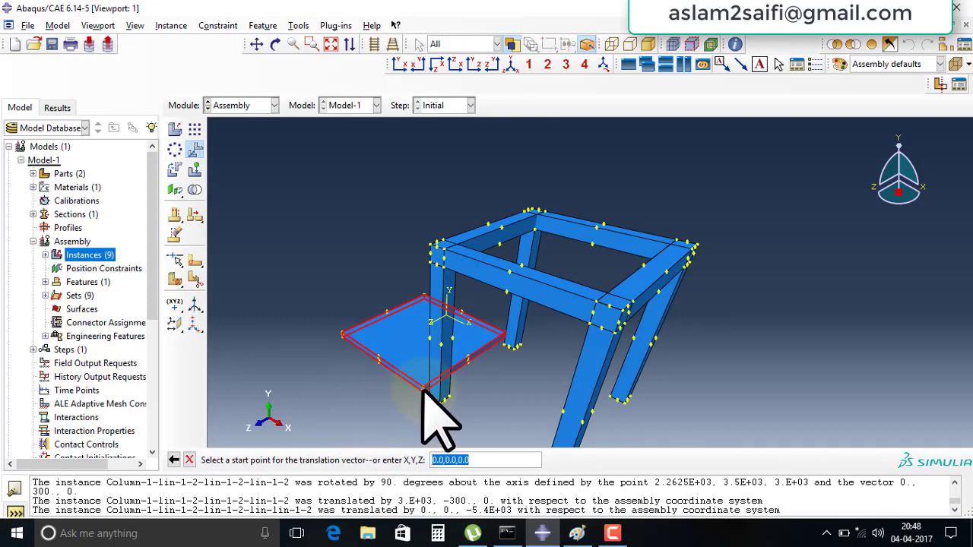
scroll(423, 397, up, 1)
scroll(423, 397, up, 1)
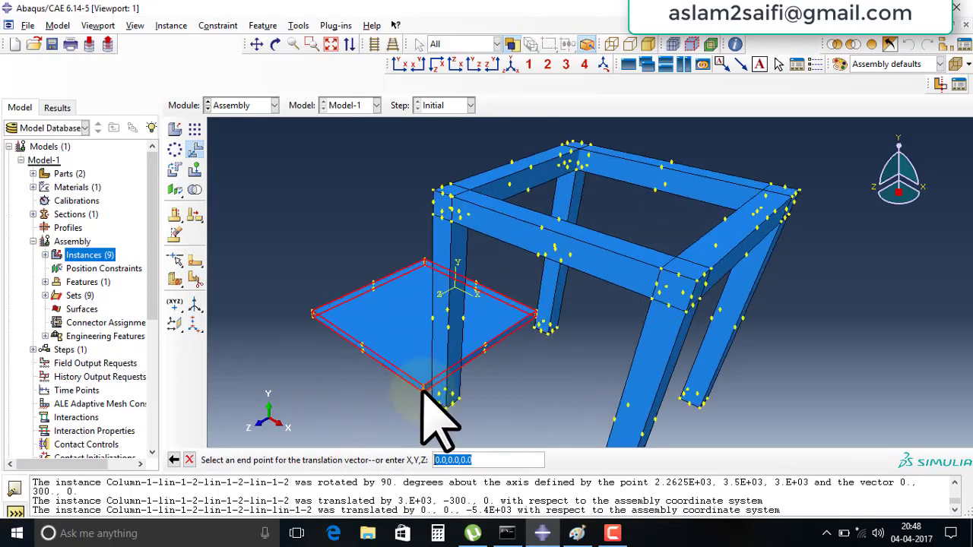
scroll(423, 398, up, 2)
scroll(423, 397, up, 2)
click(423, 395)
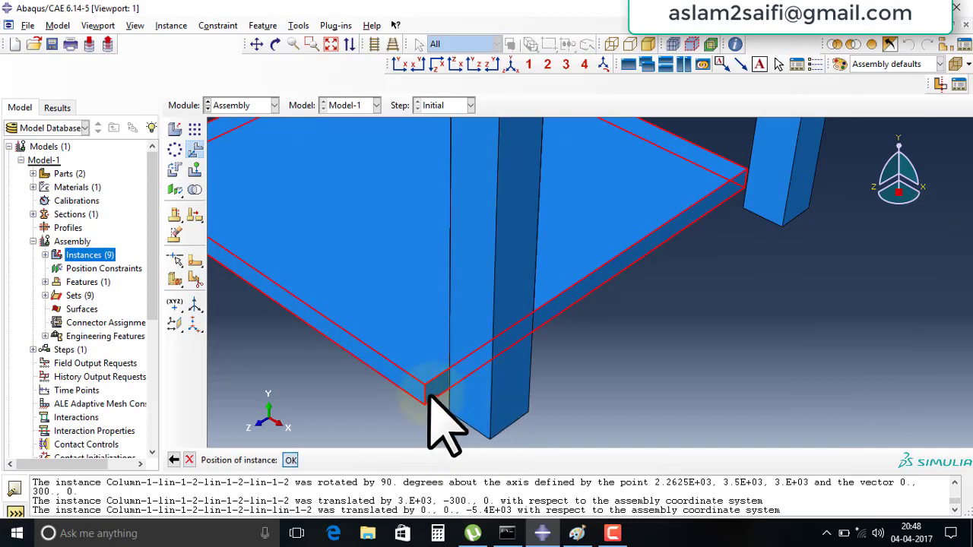
middle_click(428, 396)
Translate the slab again from its corner onto the frame top, totalling 3187.5, 3375, 0
click(358, 278)
middle_click(404, 396)
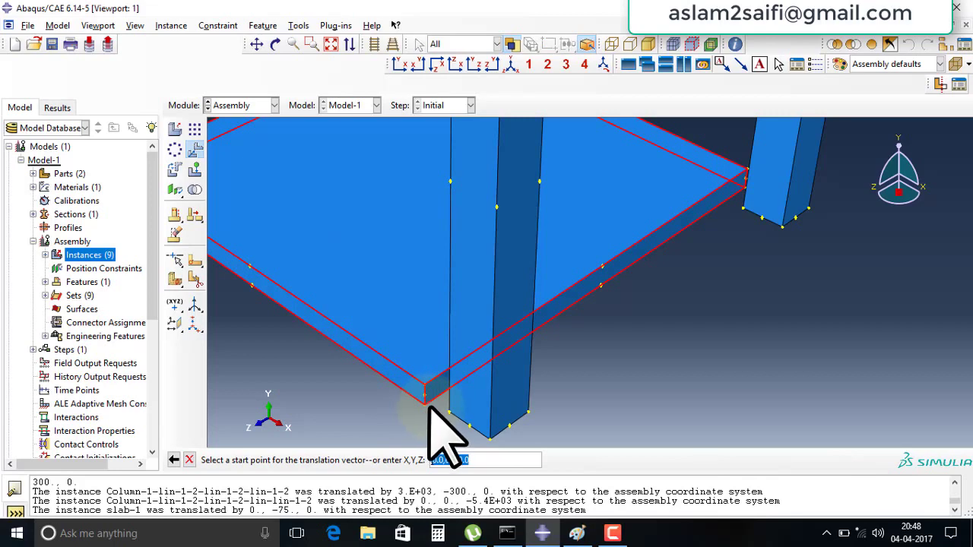
click(423, 396)
scroll(536, 410, down, 1)
scroll(537, 411, down, 2)
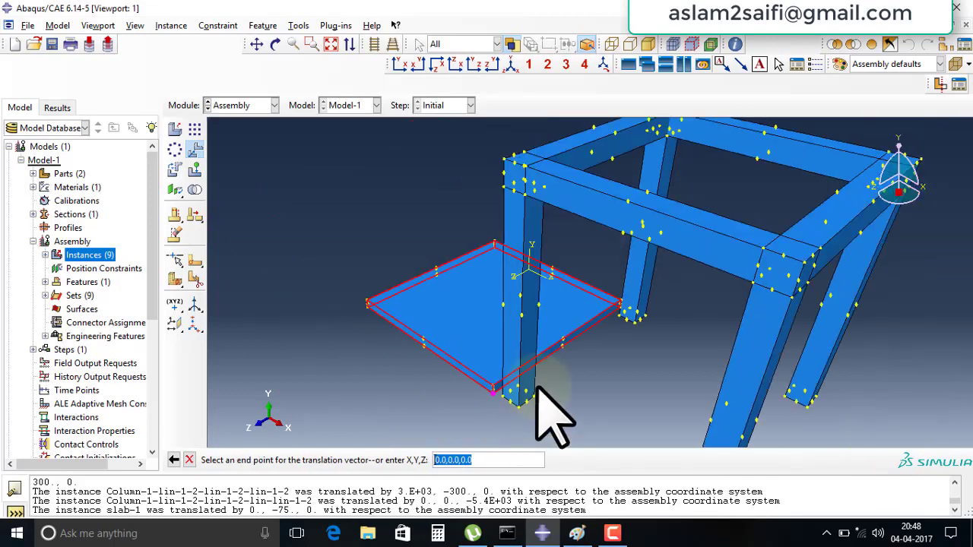
click(805, 264)
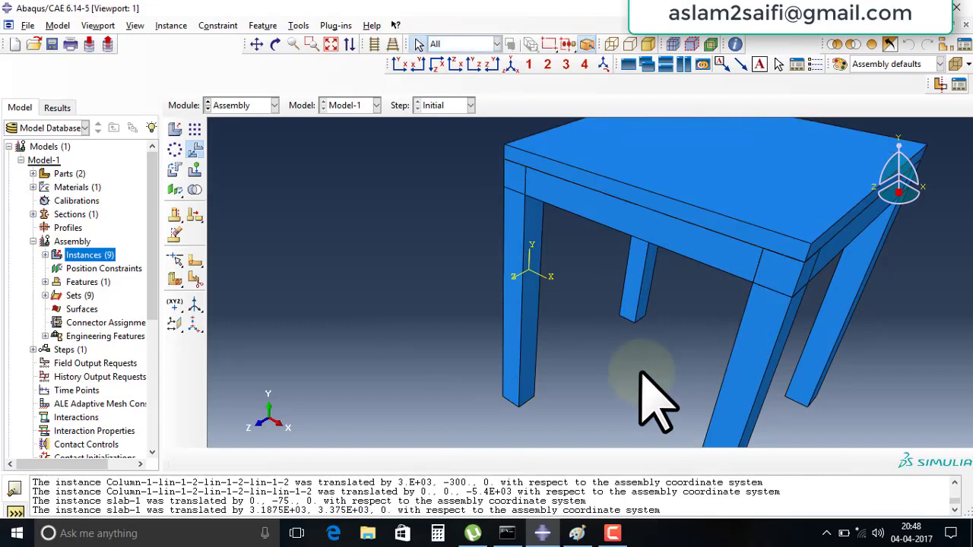
scroll(640, 372, down, 1)
scroll(642, 369, down, 1)
scroll(642, 364, down, 1)
scroll(644, 357, down, 1)
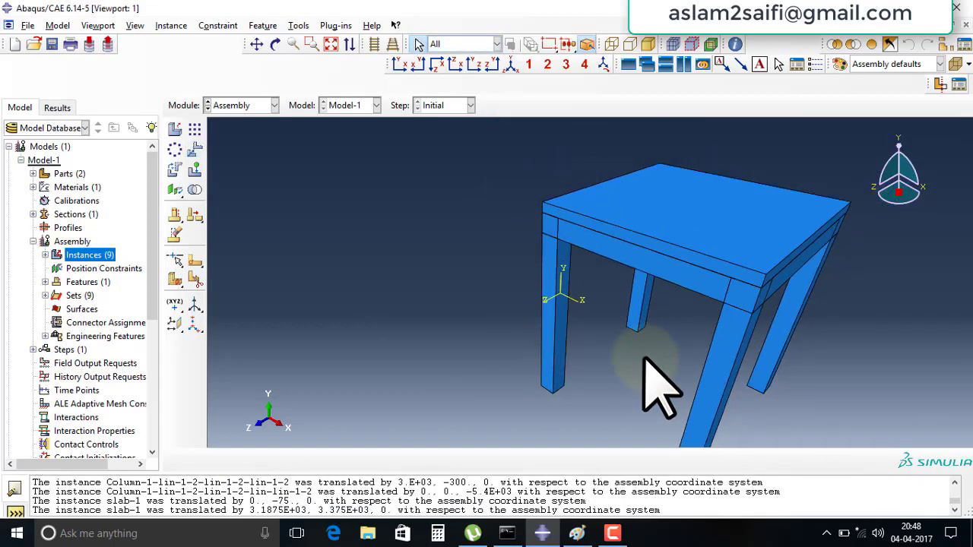
scroll(641, 380, down, 1)
scroll(593, 359, down, 1)
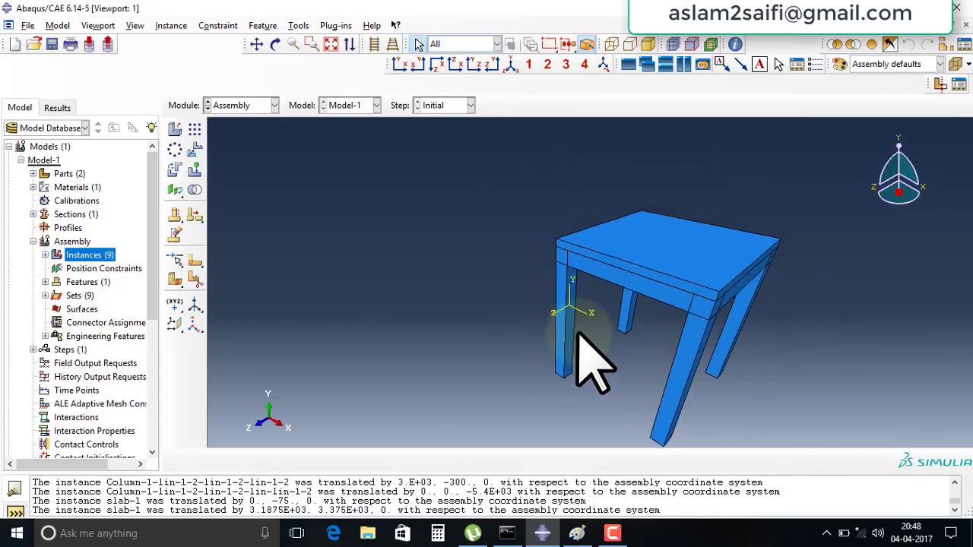
Start a linear pattern of instances and select the first-storey legs and beams
click(195, 129)
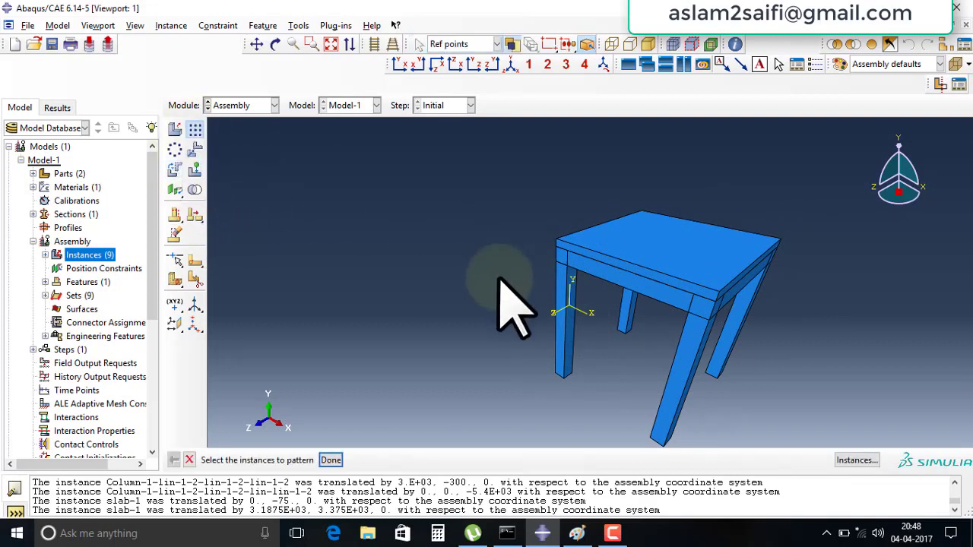
click(563, 332)
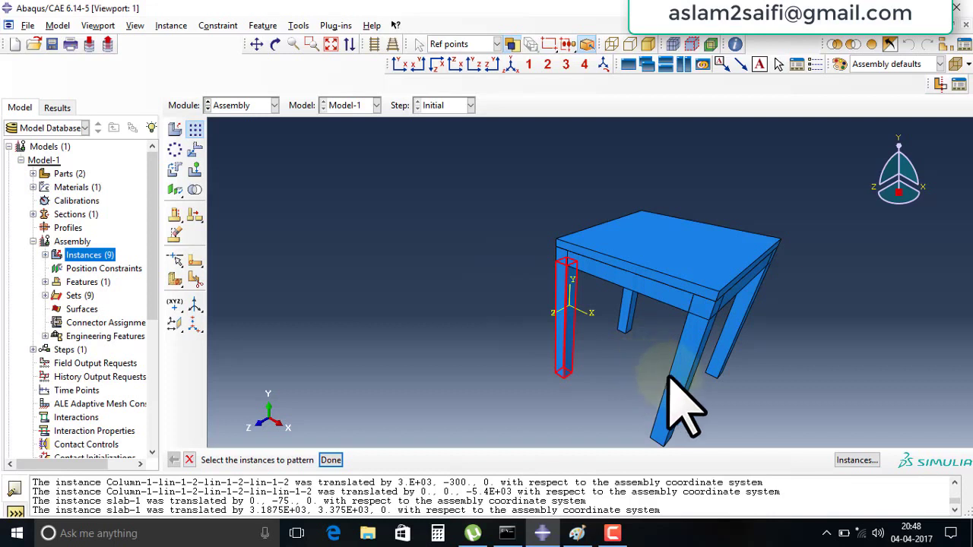
shift+click(669, 378)
shift+click(729, 347)
shift+click(630, 308)
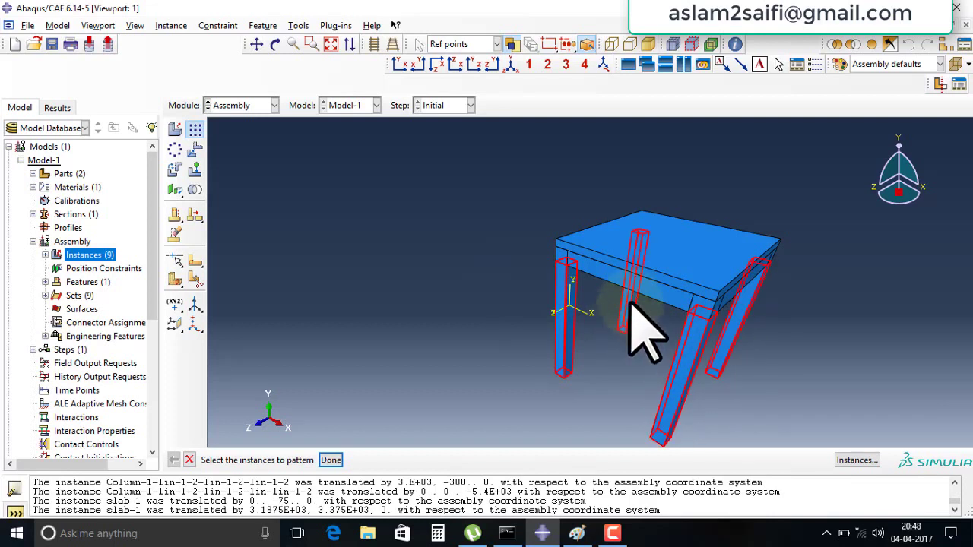
shift+click(653, 293)
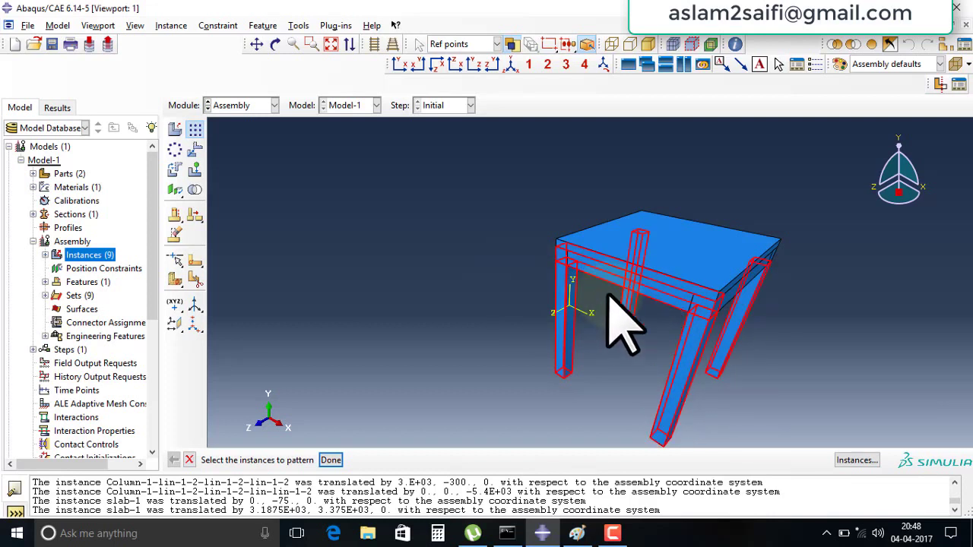
shift+click(733, 304)
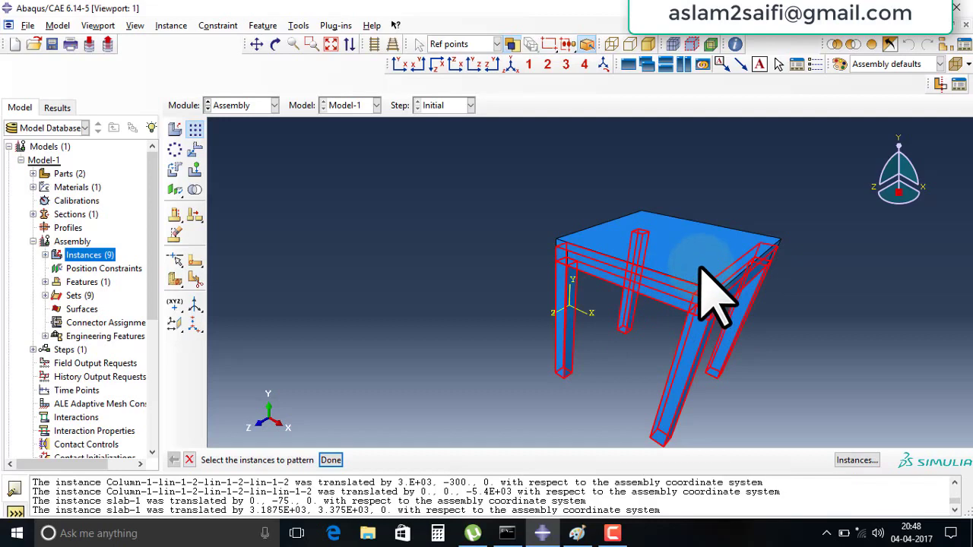
shift+click(753, 311)
click(275, 44)
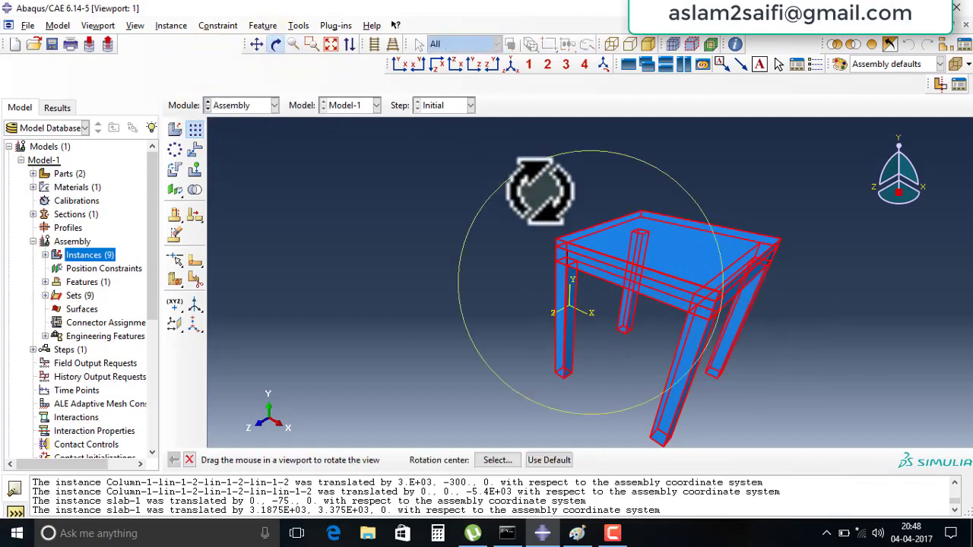
mouse_move(745, 288)
mouse_down()
mouse_move(547, 255)
mouse_move(586, 310)
mouse_move(582, 242)
mouse_up()
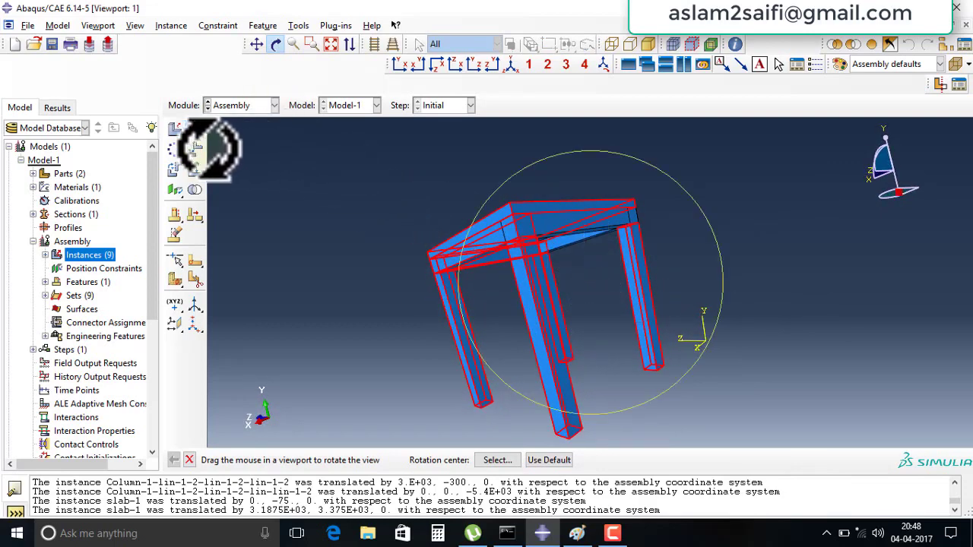
key(Escape)
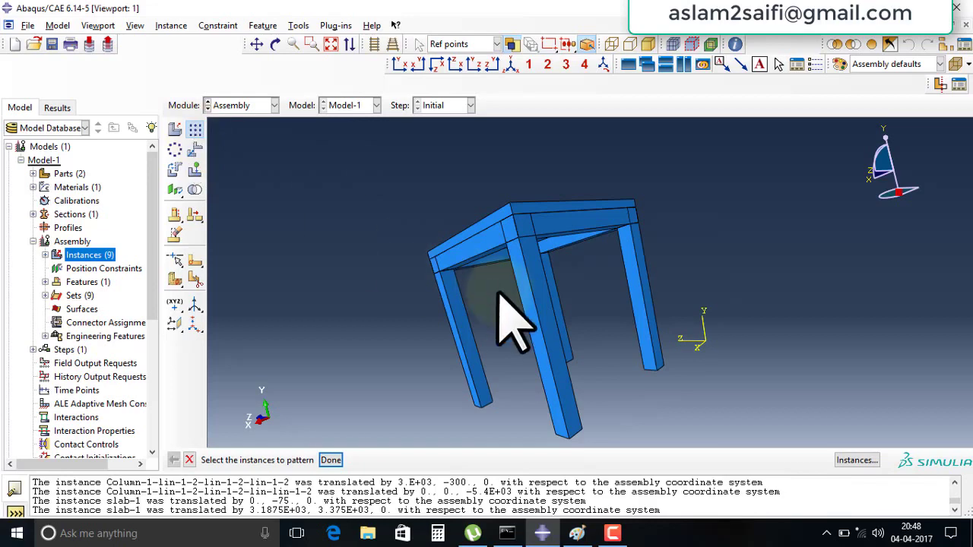
click(276, 44)
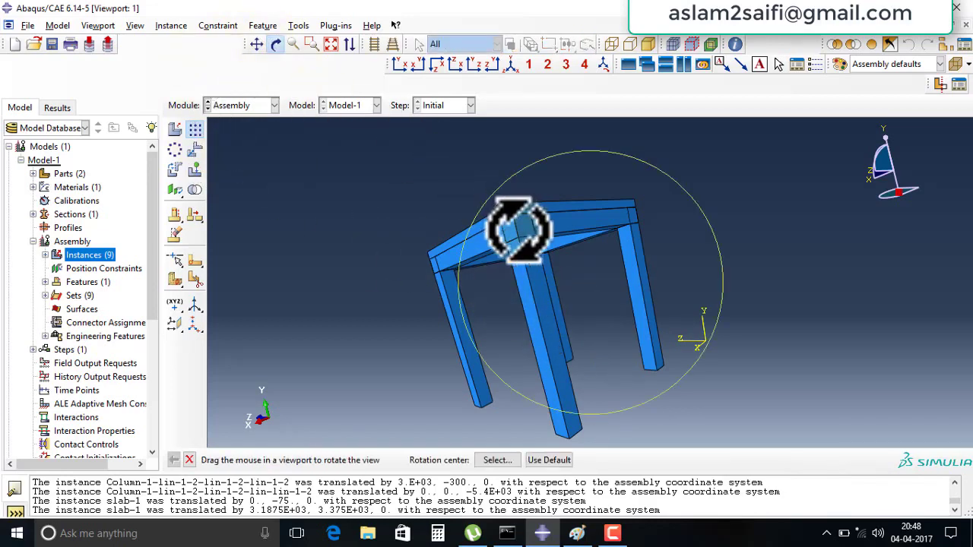
drag(590, 278, 567, 254)
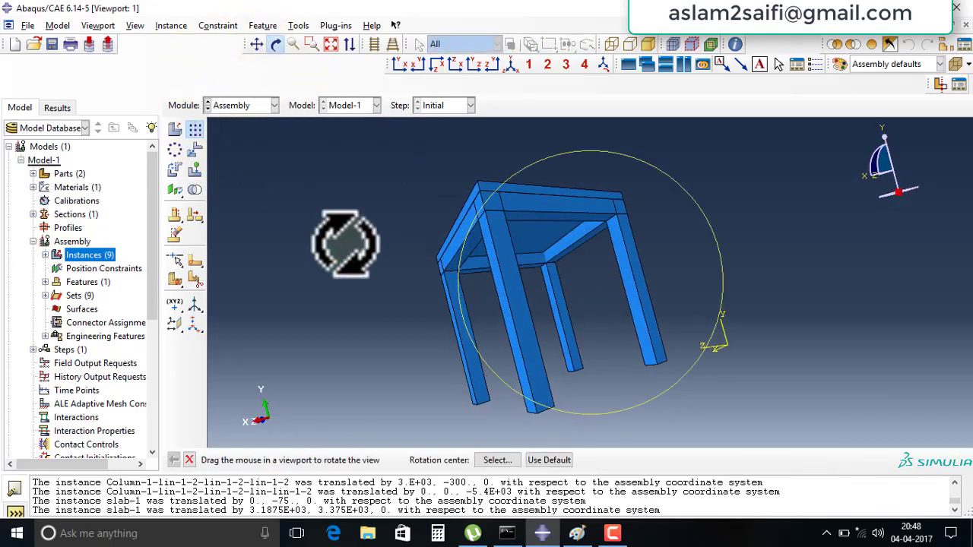
key(Escape)
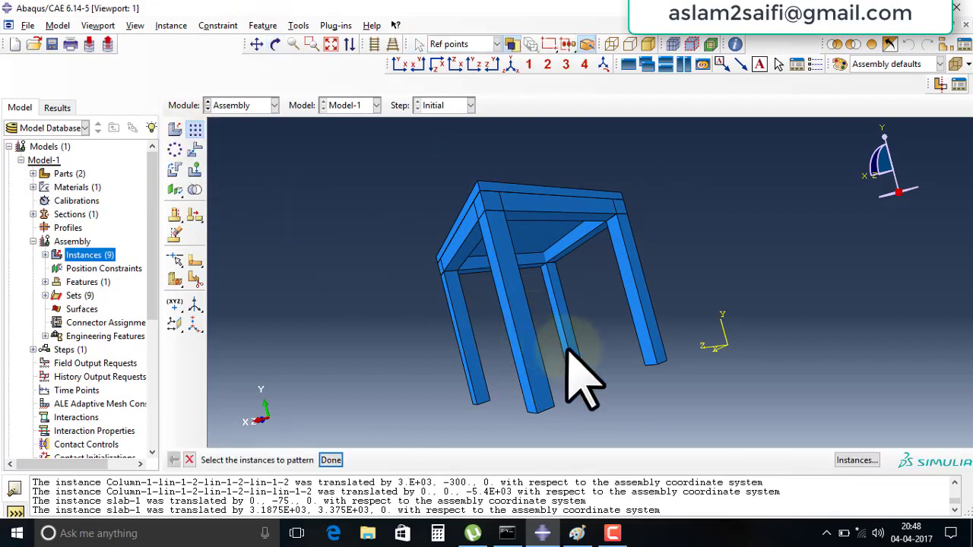
Select the four columns, beam and slab and preview the pattern with offsets 3000 and 3450
click(573, 361)
click(642, 318)
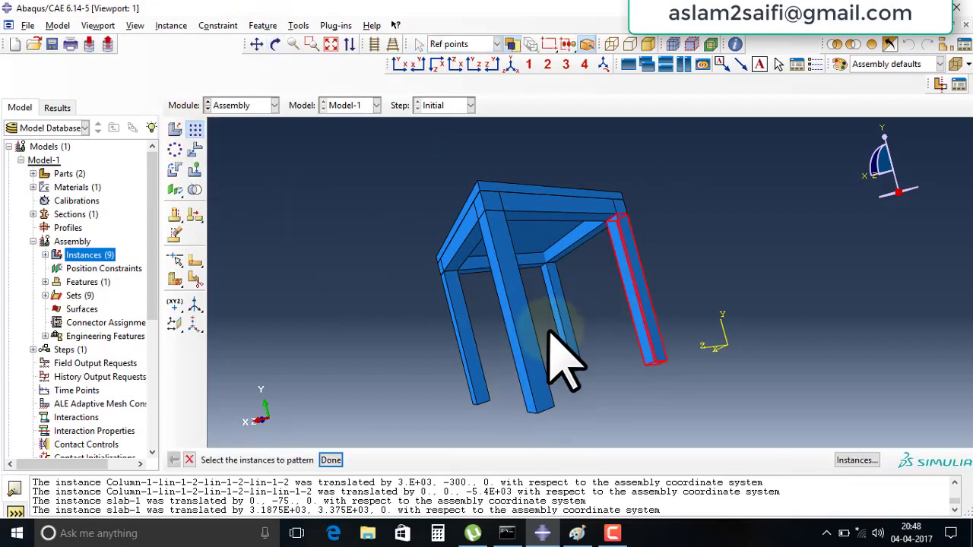
shift+click(561, 331)
shift+click(517, 330)
shift+click(465, 323)
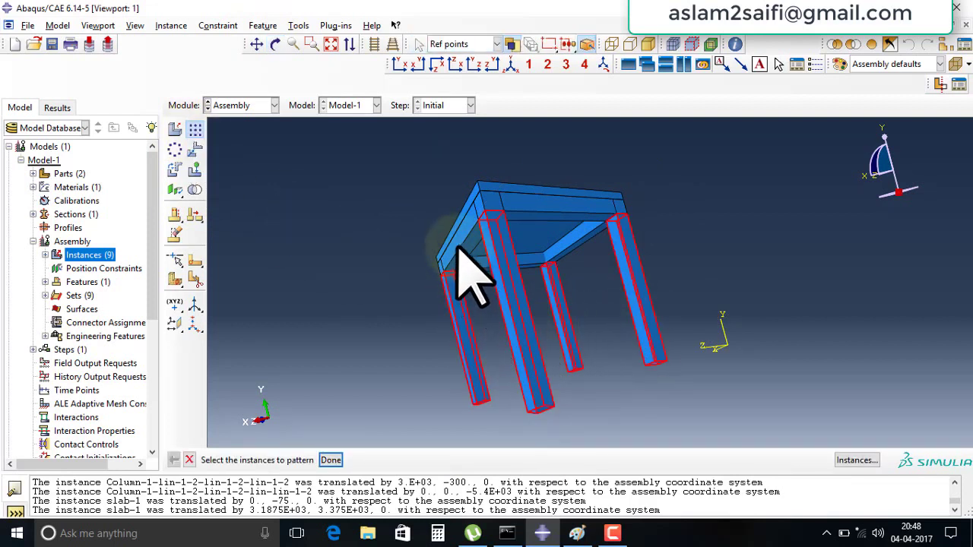
shift+click(482, 267)
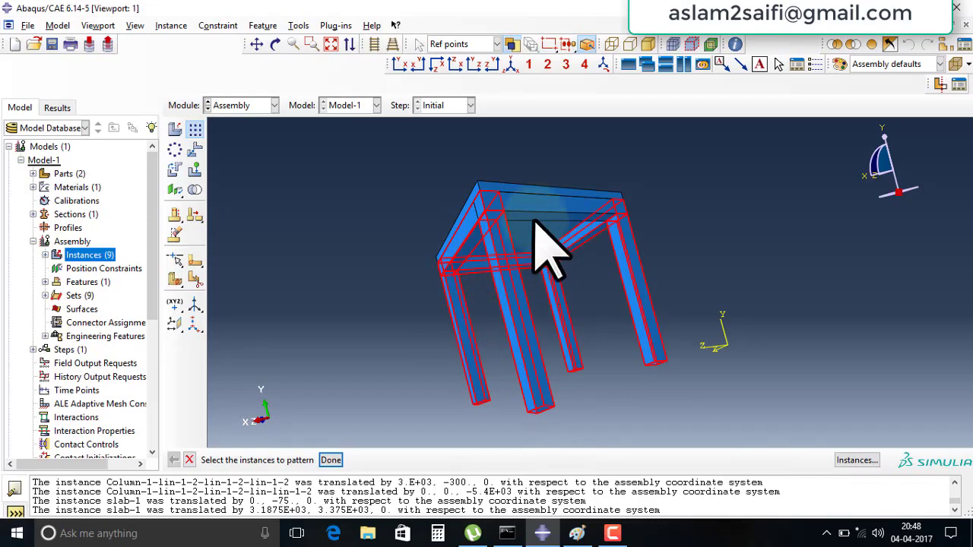
shift+click(536, 243)
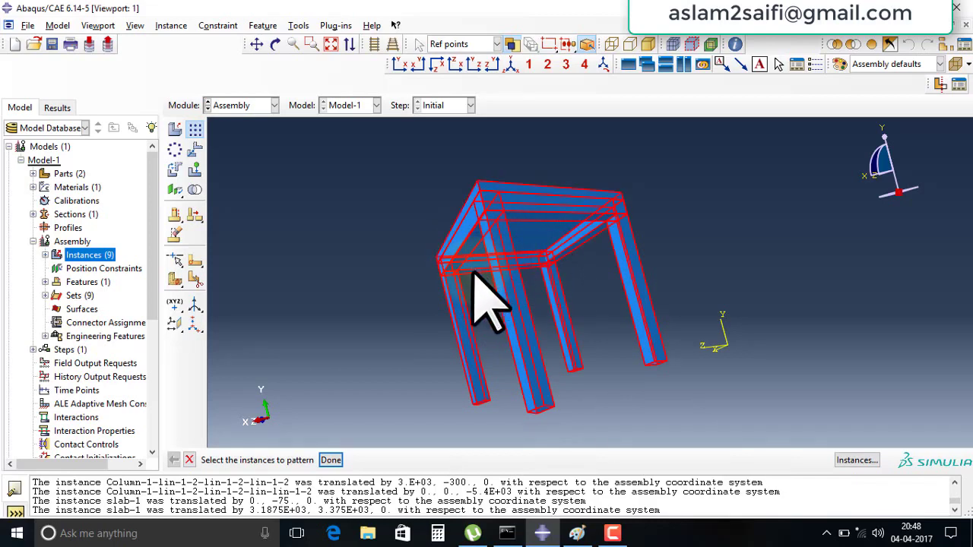
click(323, 460)
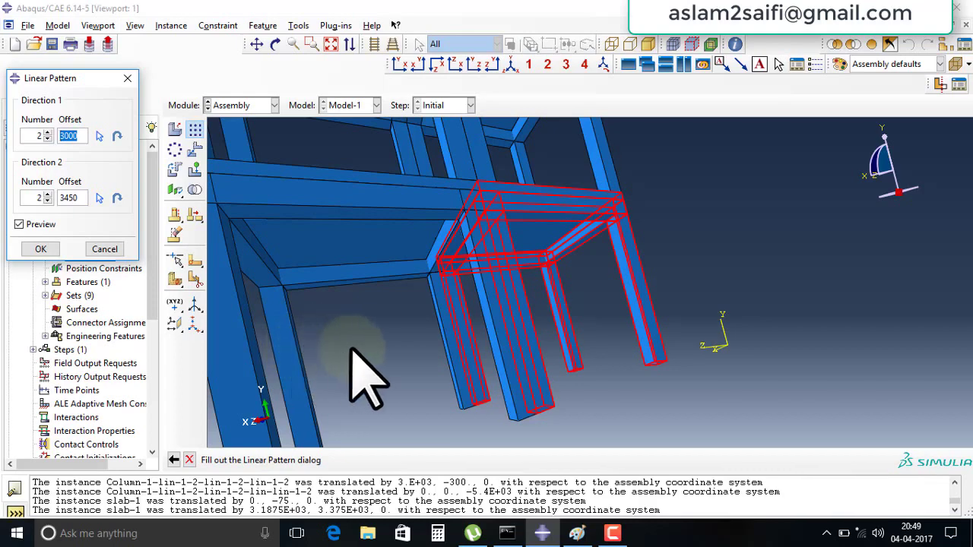
Set the pattern to 1 copy in direction 1 and 3 copies in direction 2 at 3450 spacing
scroll(399, 380, down, 5)
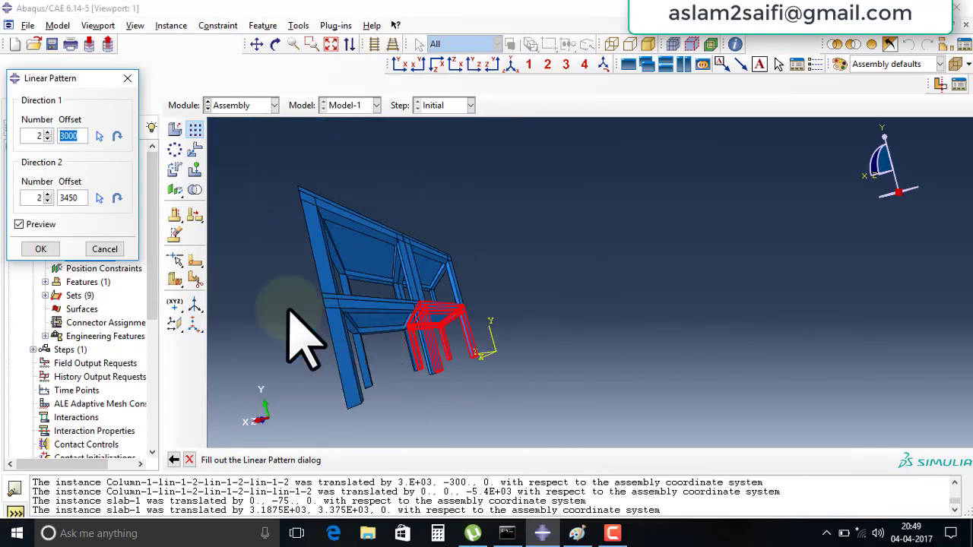
click(48, 139)
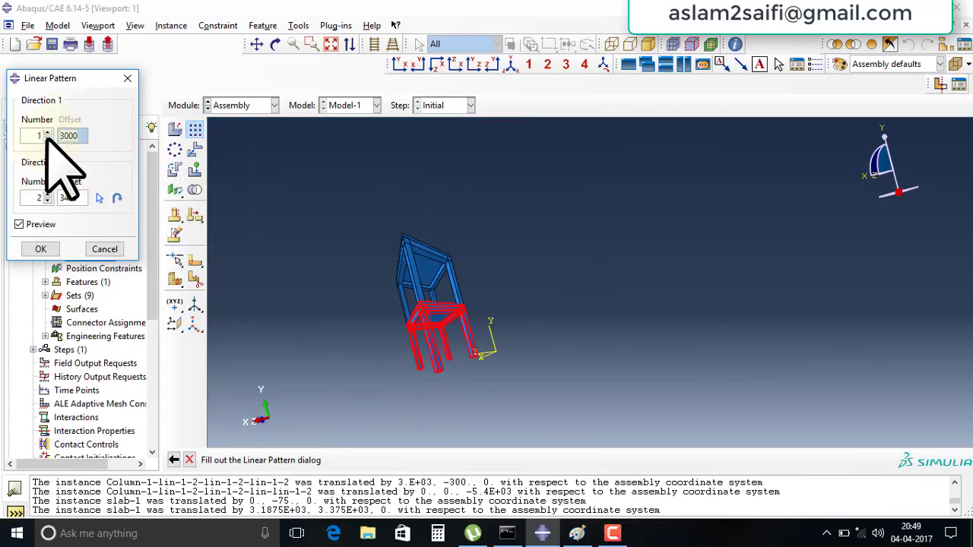
click(47, 133)
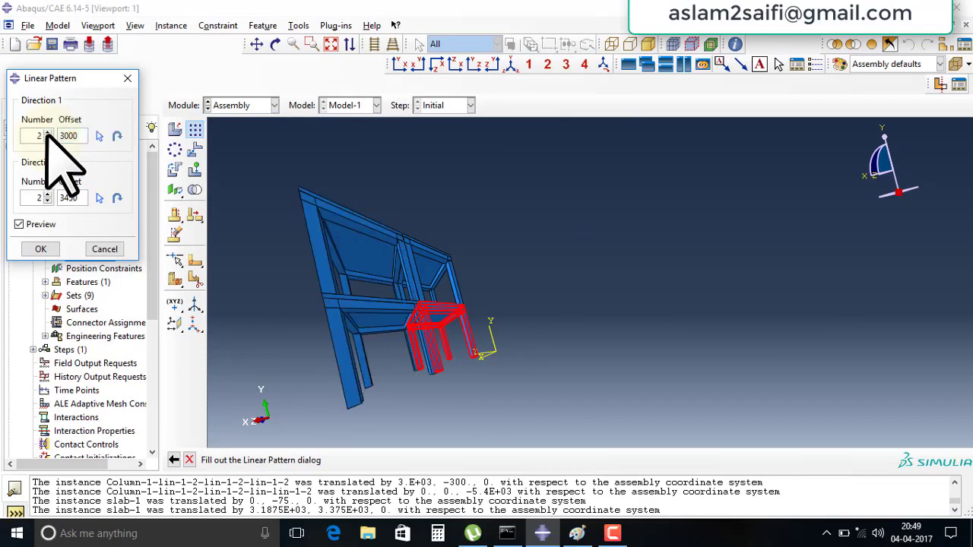
click(47, 139)
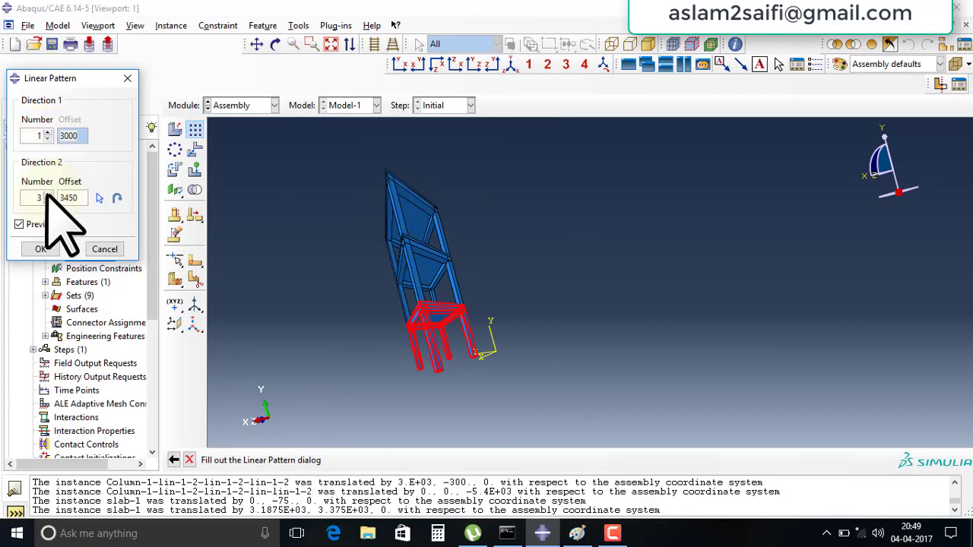
click(47, 247)
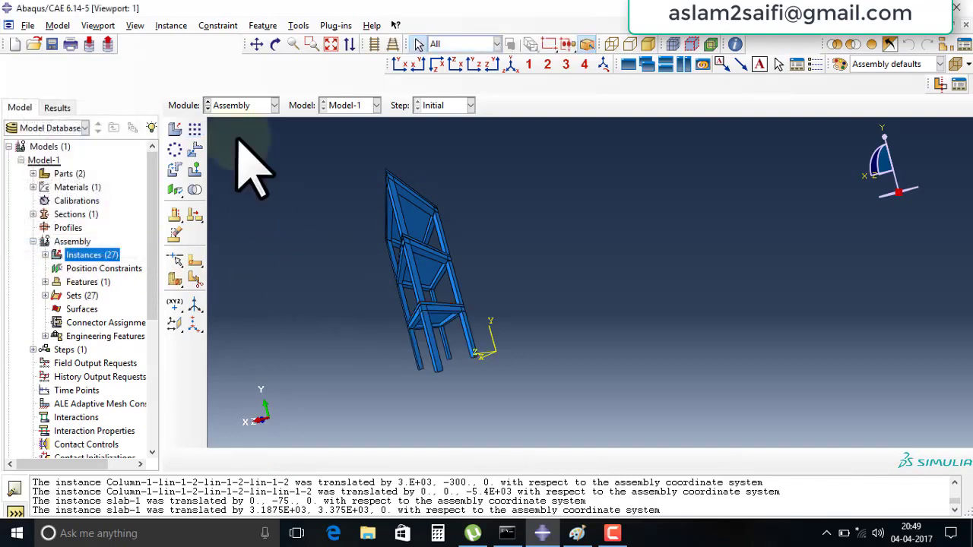
Orbit the stacked frame upright, switch to the Load module and begin boundary condition BC-1
click(275, 44)
mouse_move(365, 190)
mouse_down()
mouse_move(579, 273)
mouse_move(532, 250)
mouse_move(542, 246)
mouse_move(537, 223)
mouse_move(545, 256)
mouse_up()
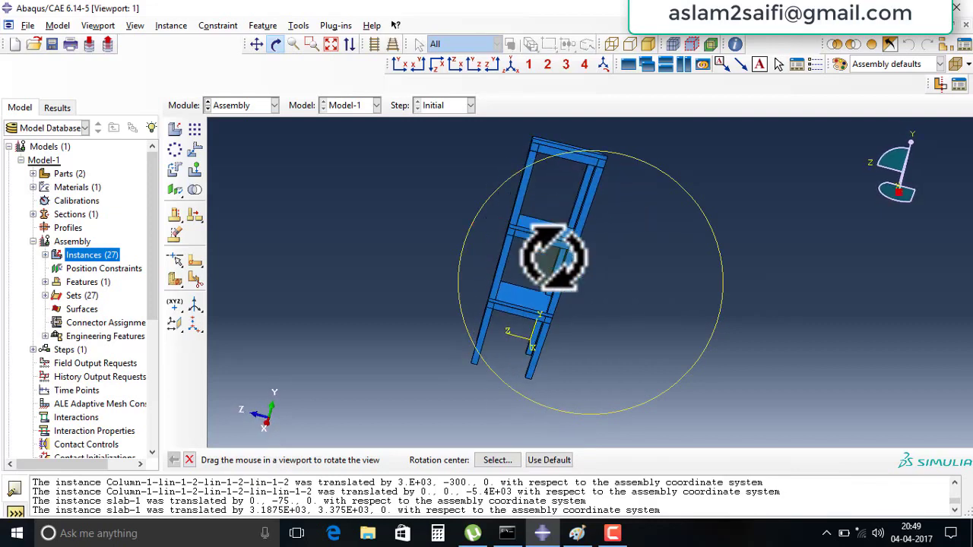
key(Escape)
scroll(532, 251, down, 3)
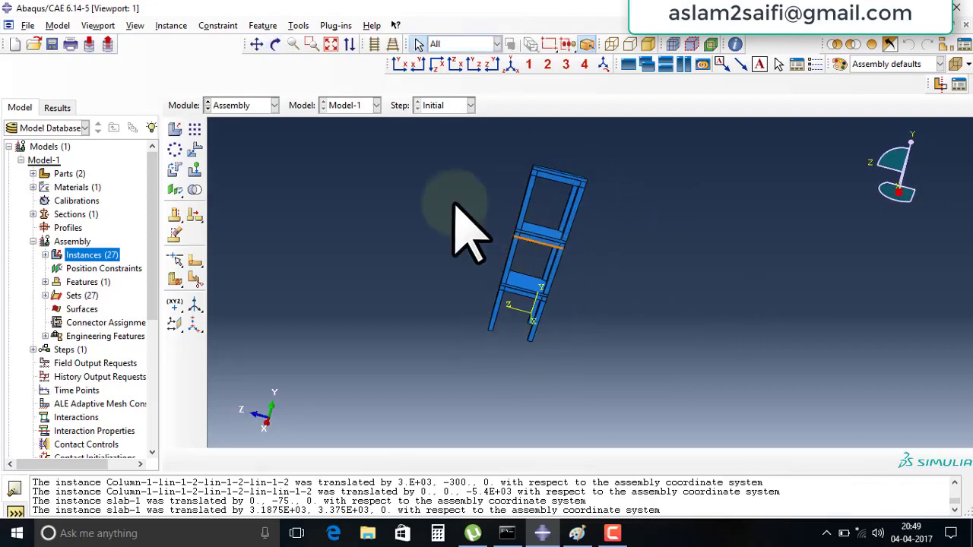
click(259, 44)
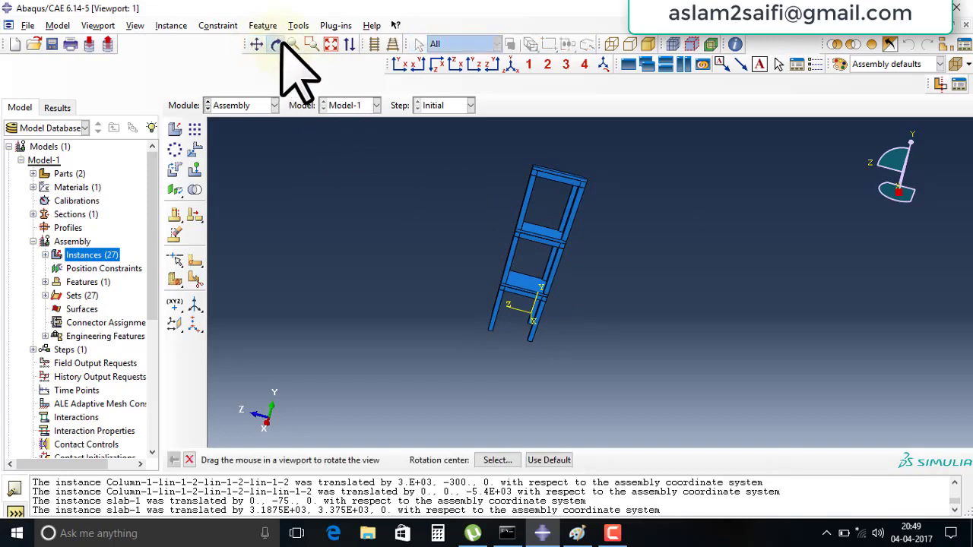
mouse_move(506, 195)
mouse_down()
mouse_move(462, 204)
mouse_move(449, 231)
mouse_up()
key(Escape)
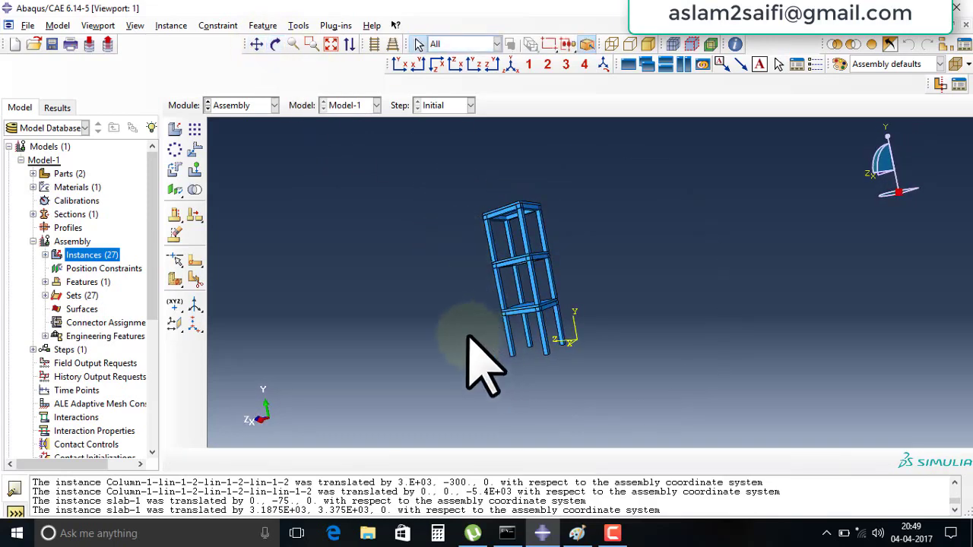
click(272, 105)
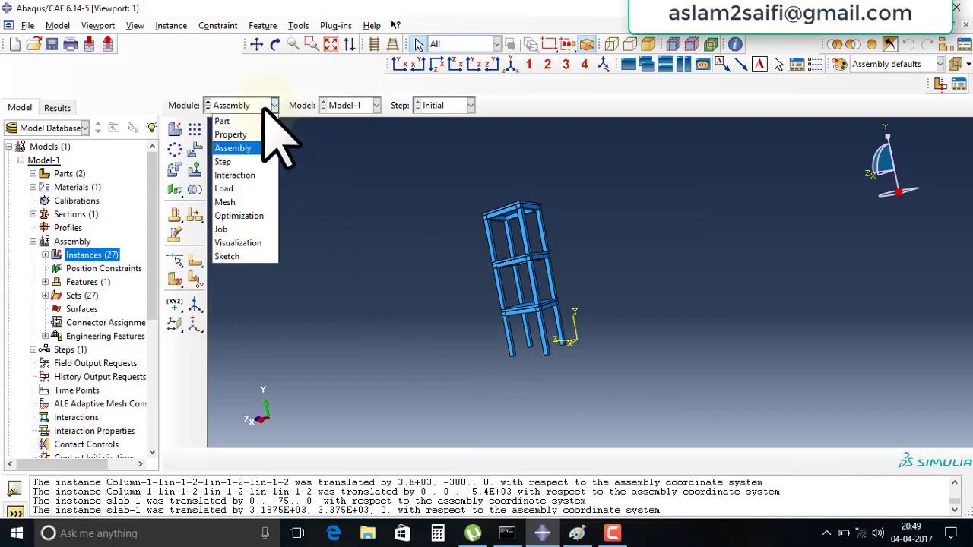
click(243, 191)
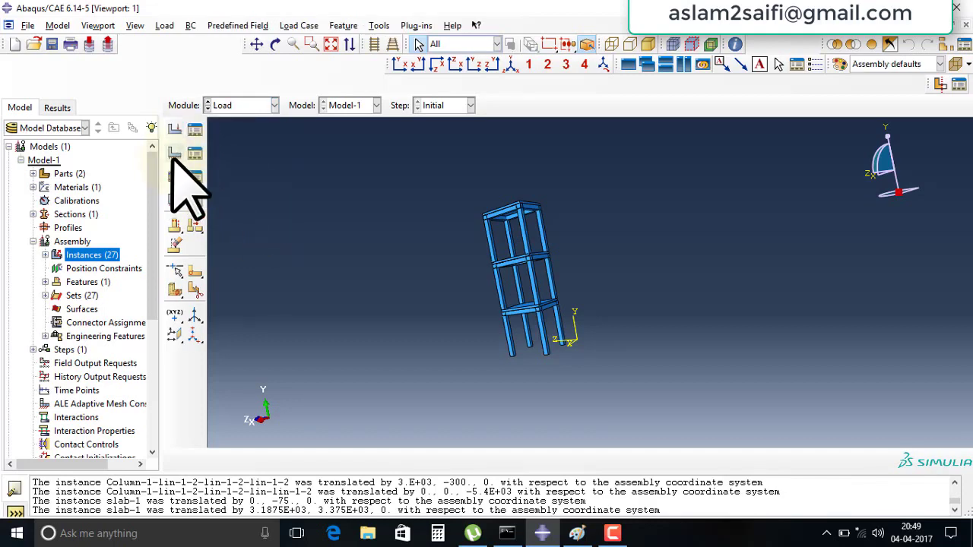
click(174, 155)
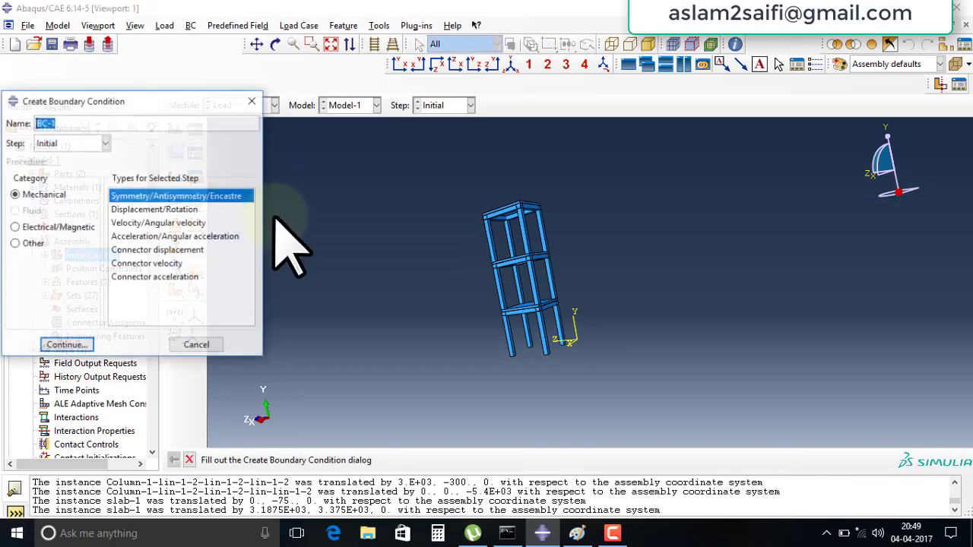
Restart the boundary condition as a Symmetry/Antisymmetry/Encastre type with the column bases in view
click(205, 345)
click(275, 44)
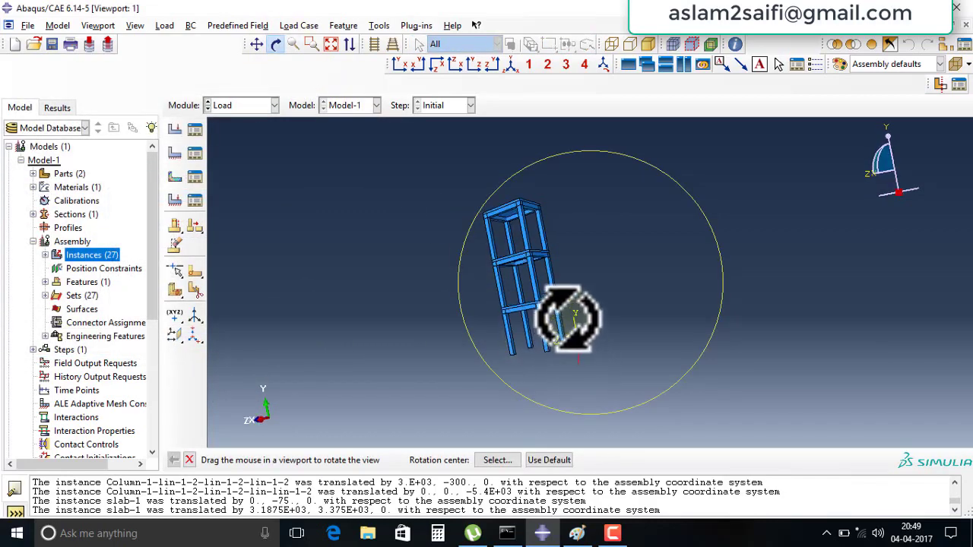
mouse_move(568, 317)
mouse_down()
mouse_move(552, 238)
mouse_move(535, 289)
mouse_up()
click(175, 153)
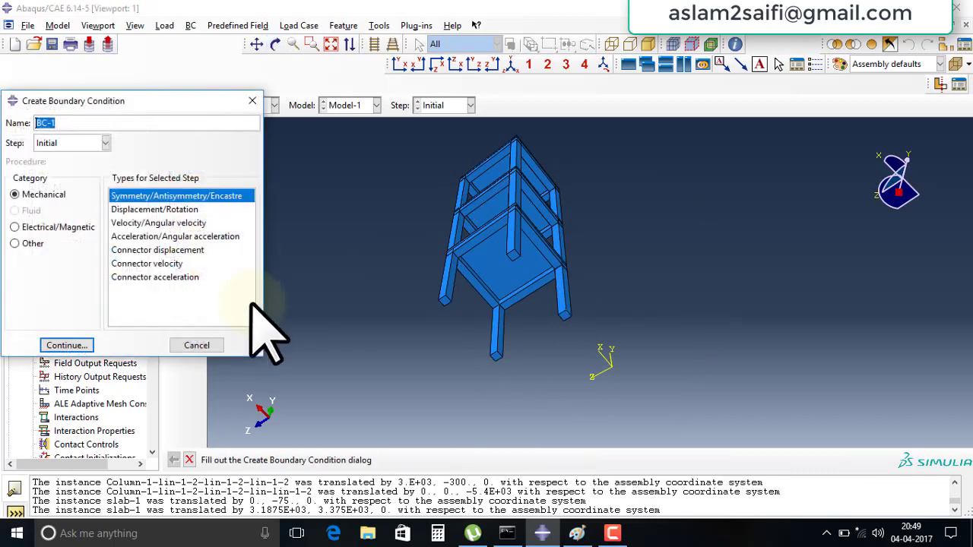
click(65, 348)
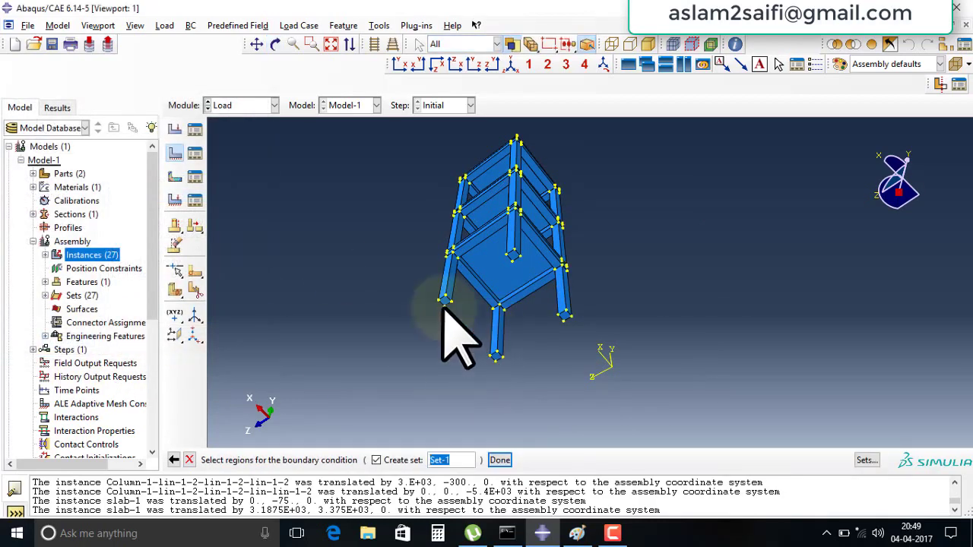
Select the four column base faces and fix them with ENCASTRE
click(442, 300)
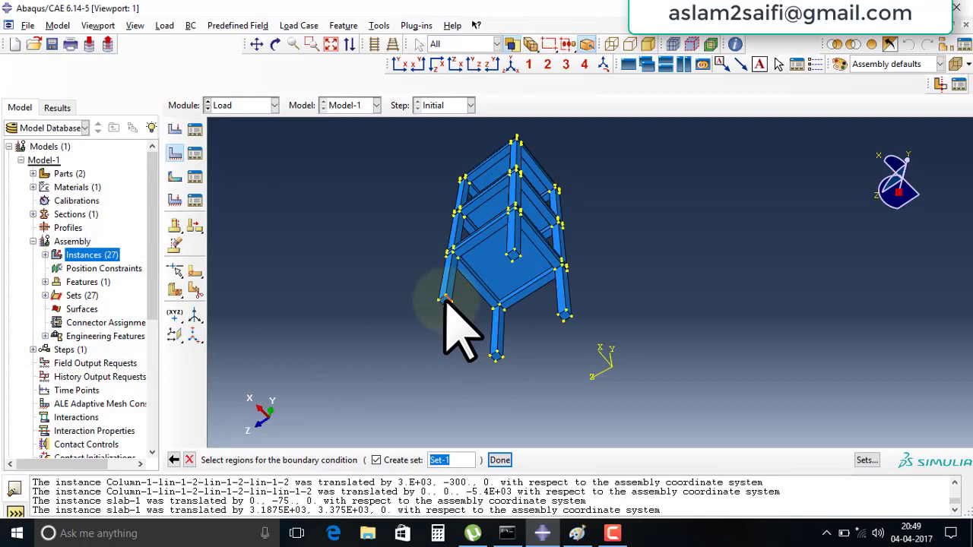
scroll(445, 301, down, 2)
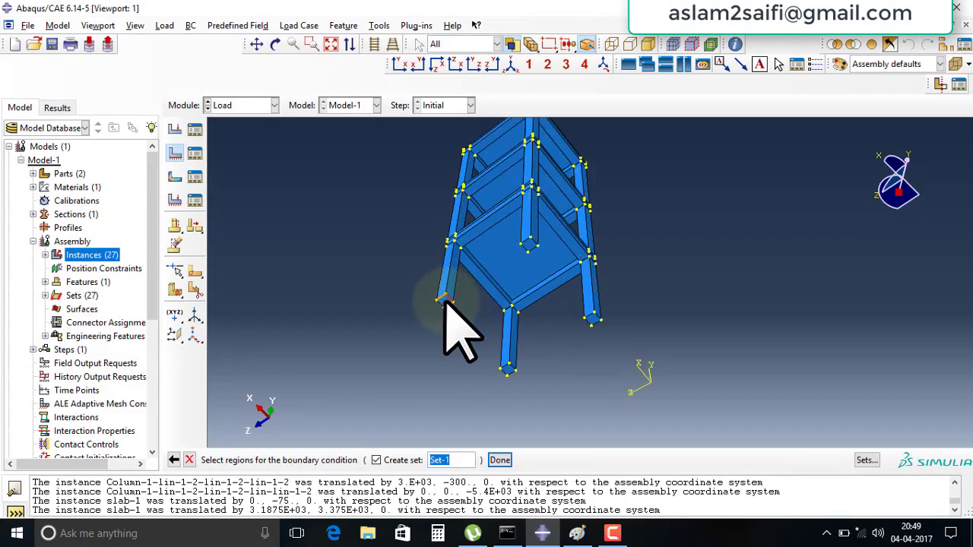
scroll(445, 301, down, 2)
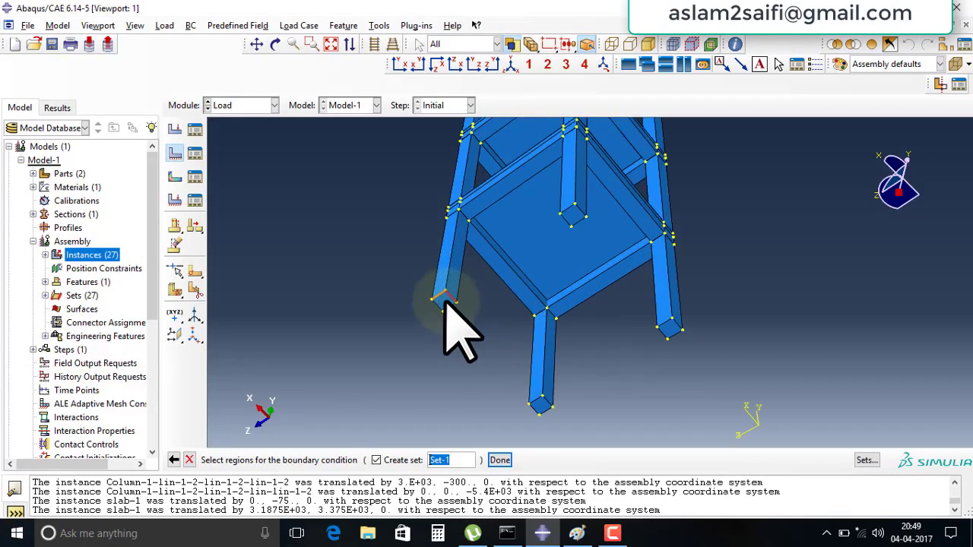
click(571, 215)
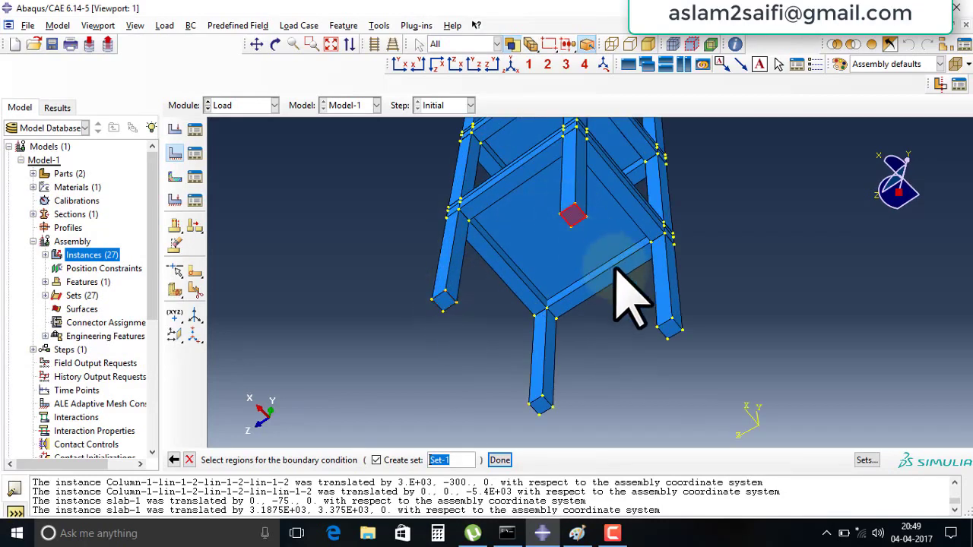
shift+click(666, 331)
shift+click(445, 300)
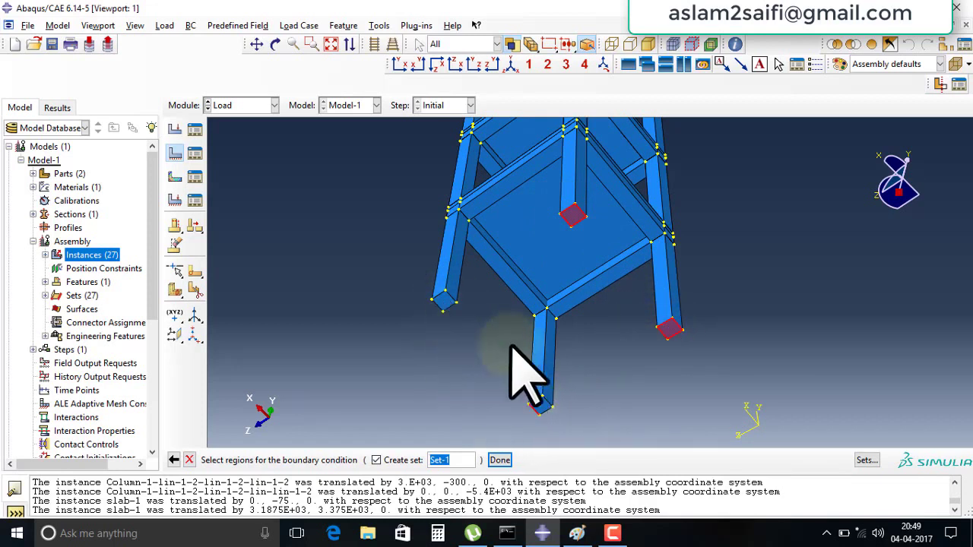
shift+click(539, 409)
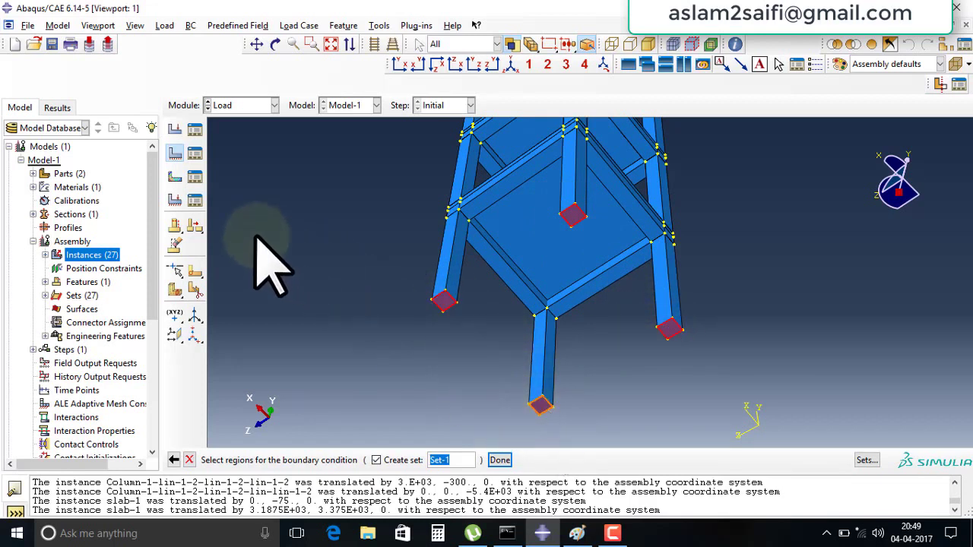
click(498, 460)
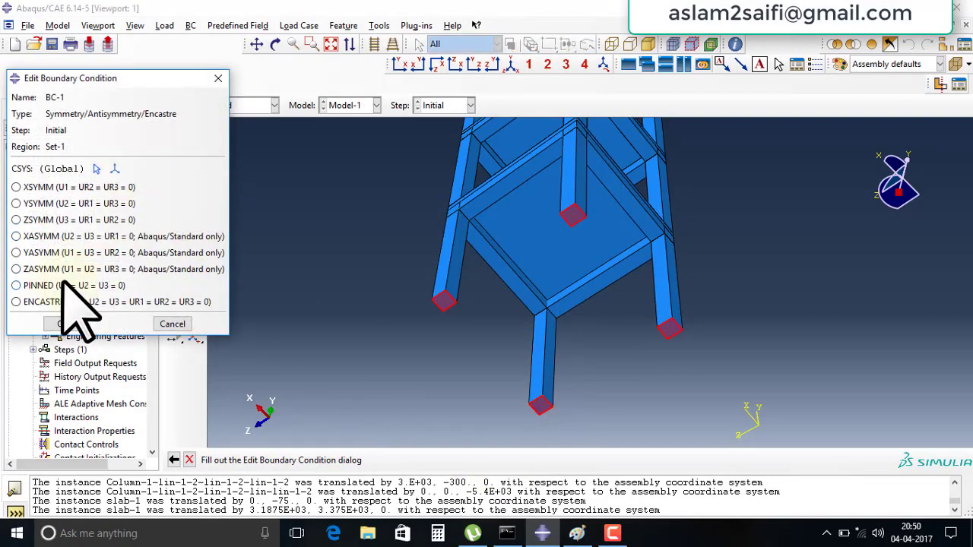
click(59, 324)
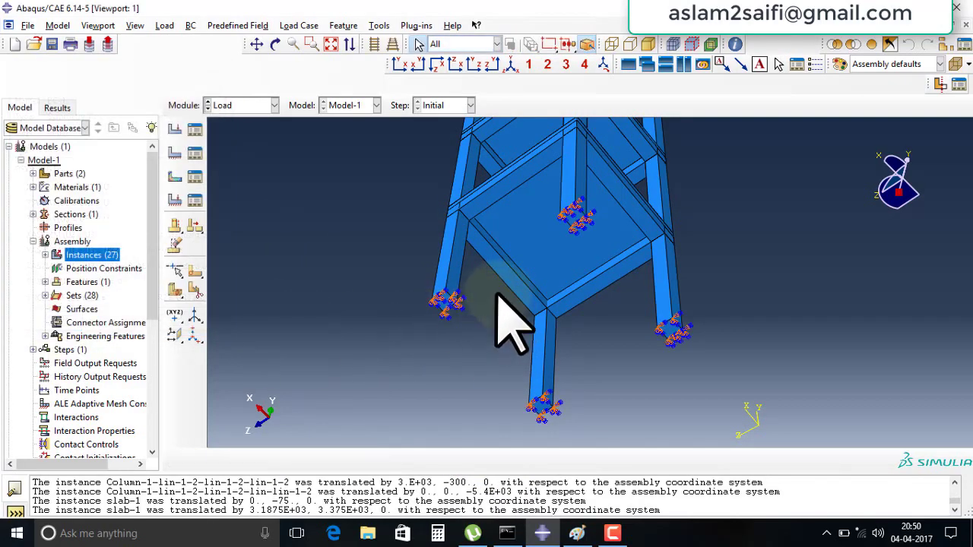
Orbit the frame upright and attempt a load on the top slab, abandoning it since no step exists
scroll(383, 220, down, 2)
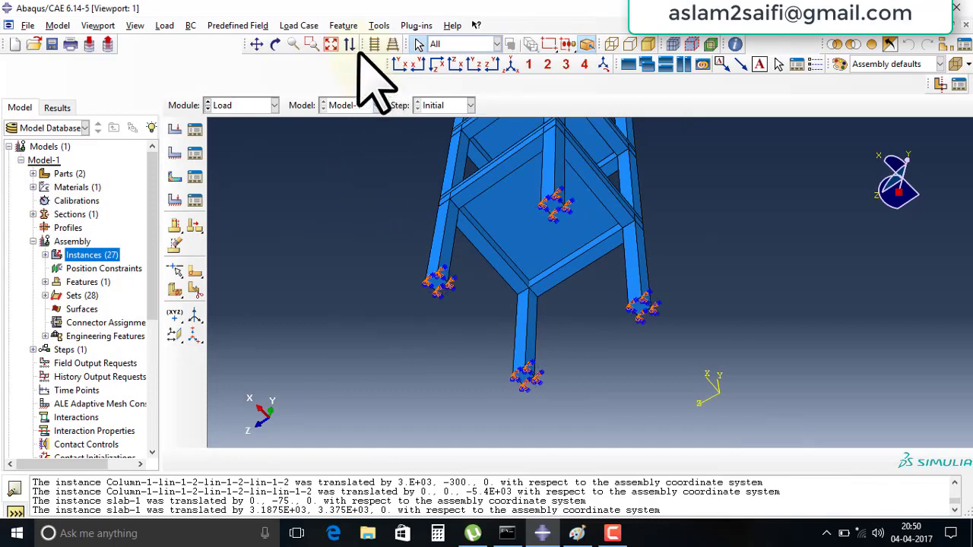
click(276, 45)
mouse_move(547, 174)
mouse_down()
mouse_move(560, 321)
mouse_move(611, 368)
mouse_move(652, 387)
mouse_move(643, 391)
mouse_up()
key(Escape)
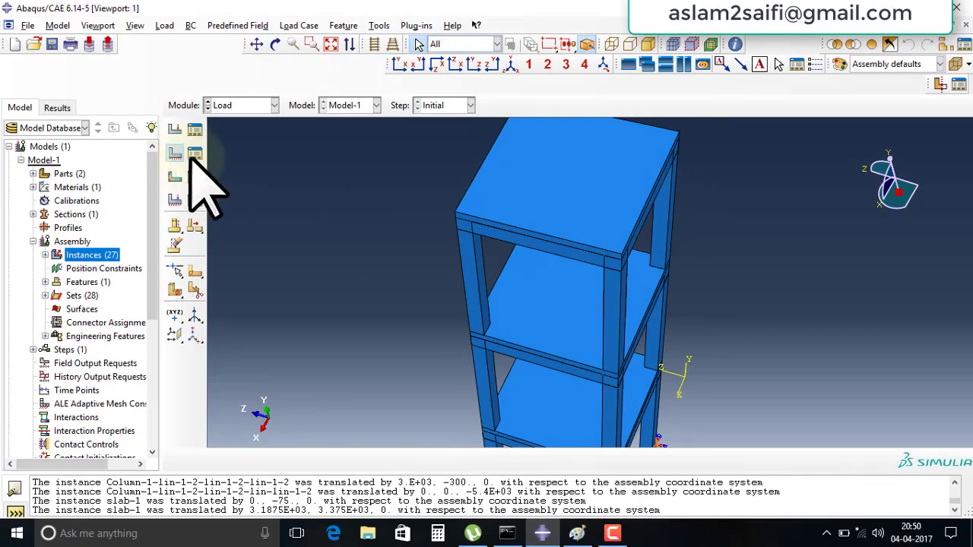
click(175, 129)
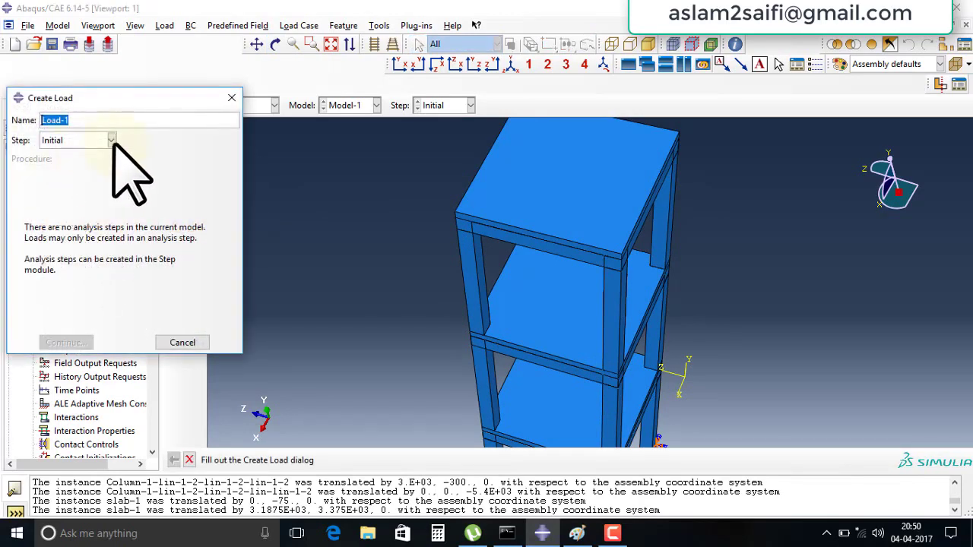
click(232, 98)
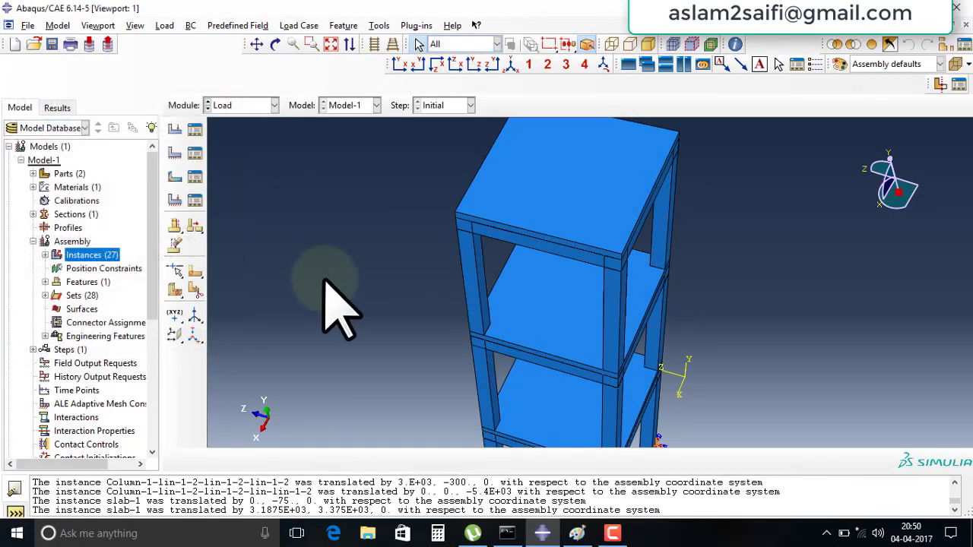
click(514, 210)
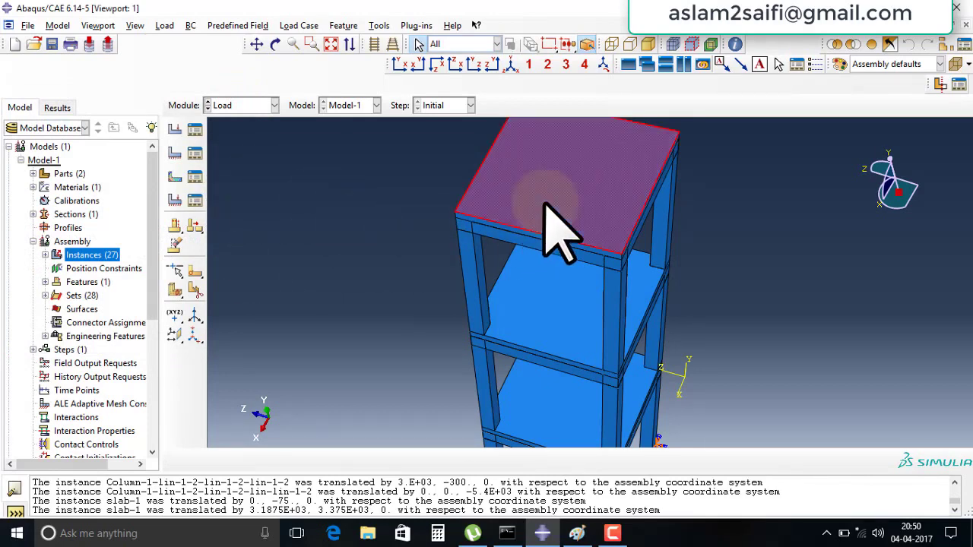
click(180, 132)
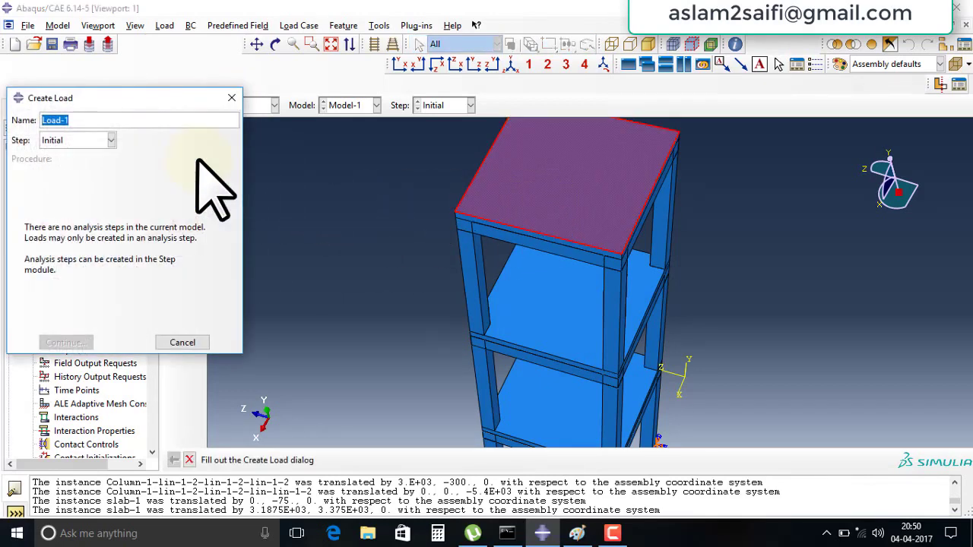
click(183, 343)
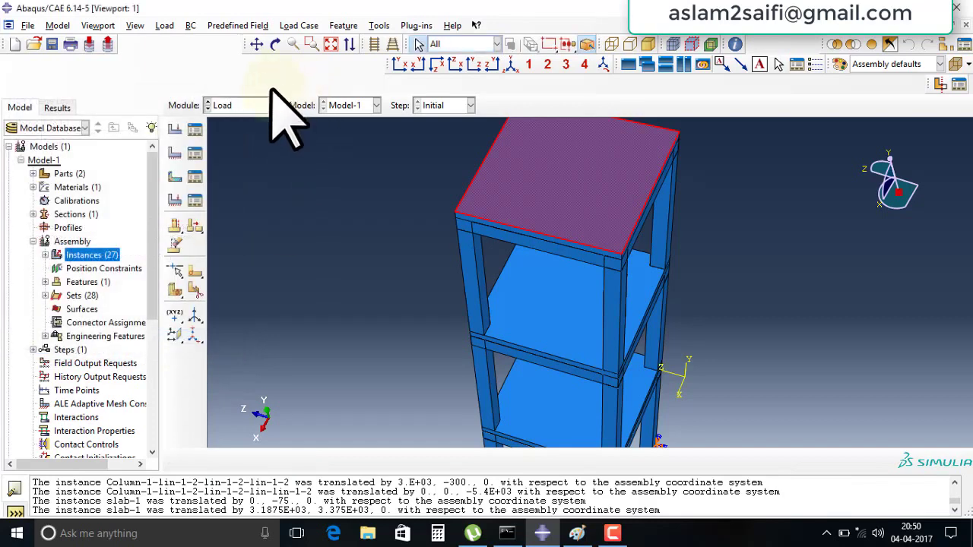
In the Step module, create Step-1 as a Static, General analysis step
click(273, 105)
click(243, 161)
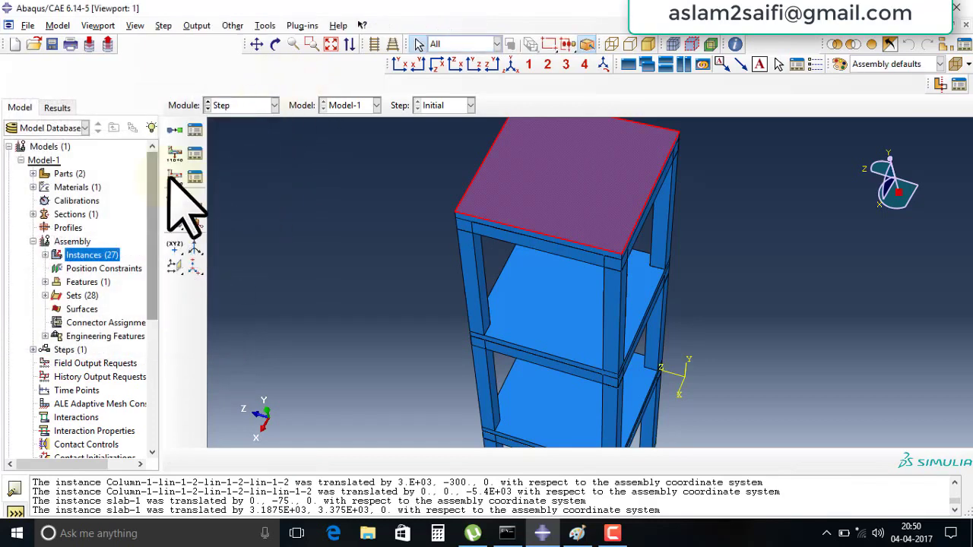
click(175, 130)
click(49, 485)
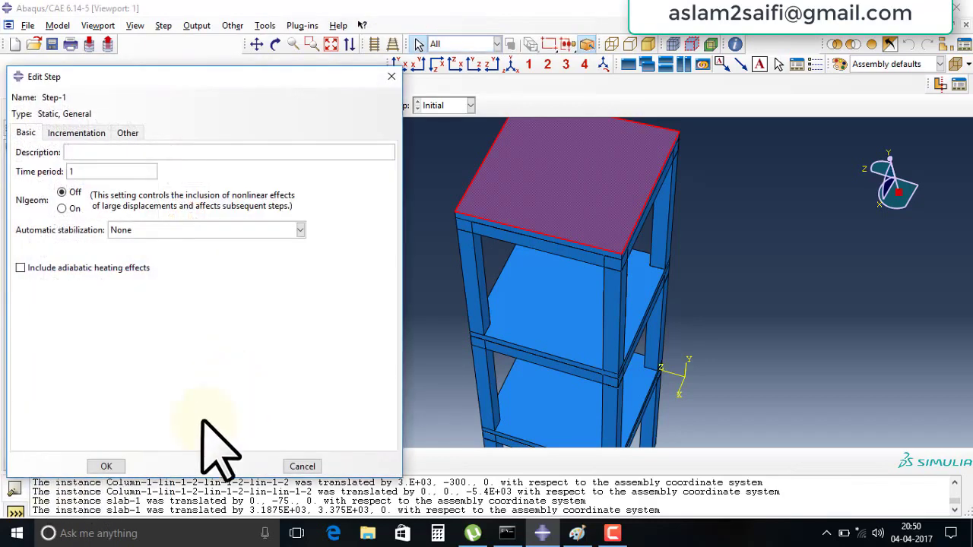
click(114, 466)
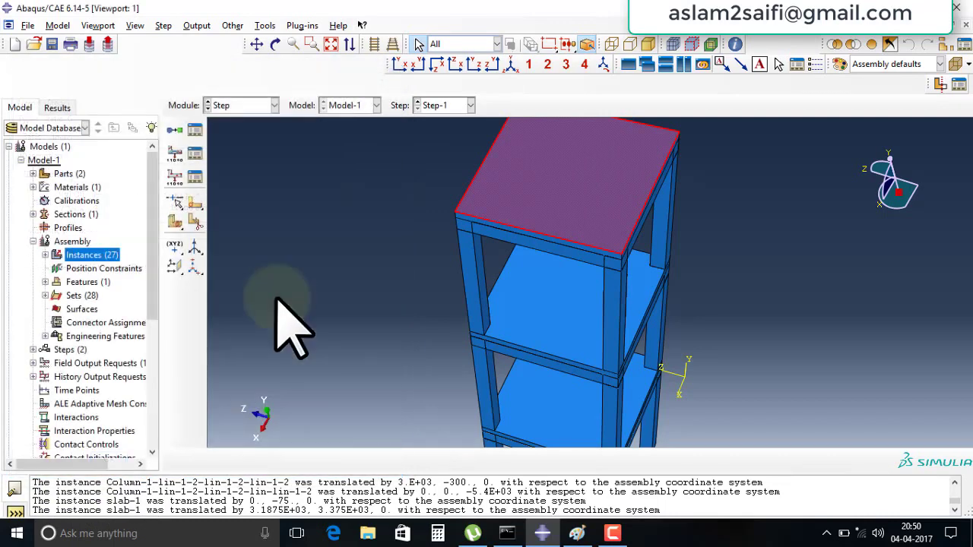
click(268, 106)
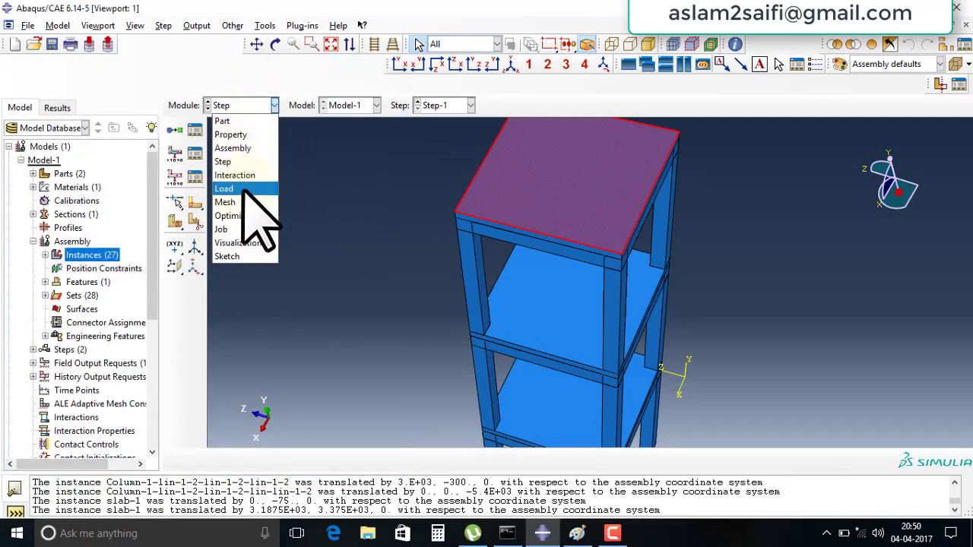
Apply Load-1, a uniform pressure of 200, to the three slab faces in Step-1
click(251, 190)
click(174, 129)
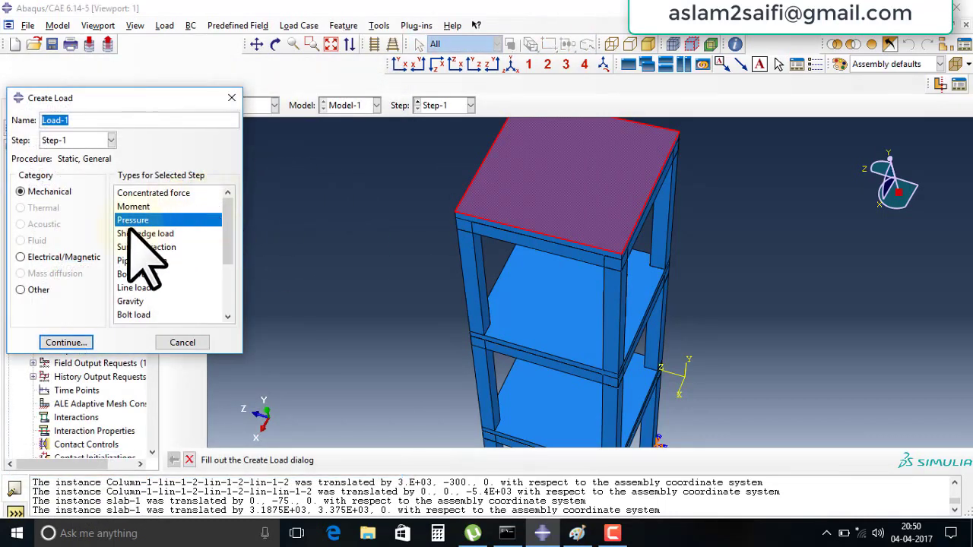
click(67, 343)
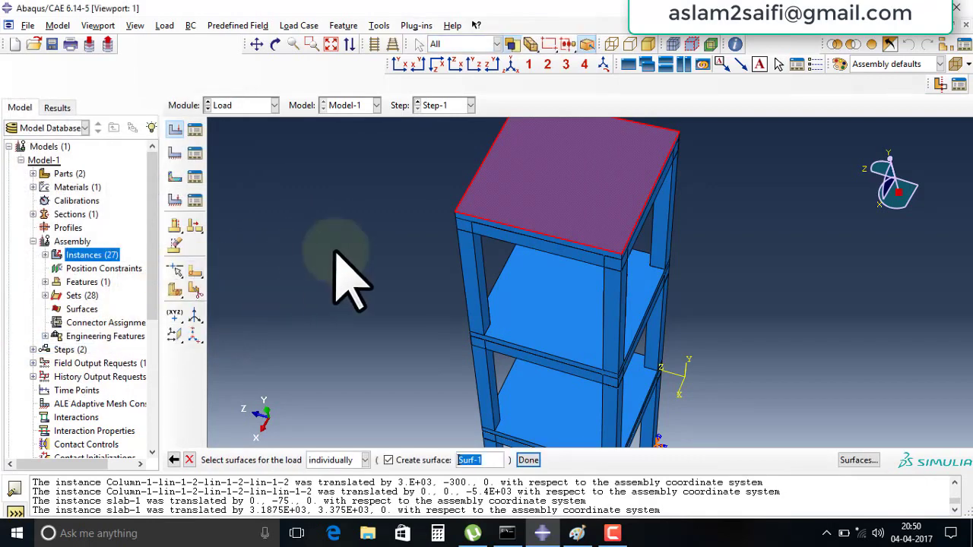
shift+click(535, 304)
shift+click(532, 426)
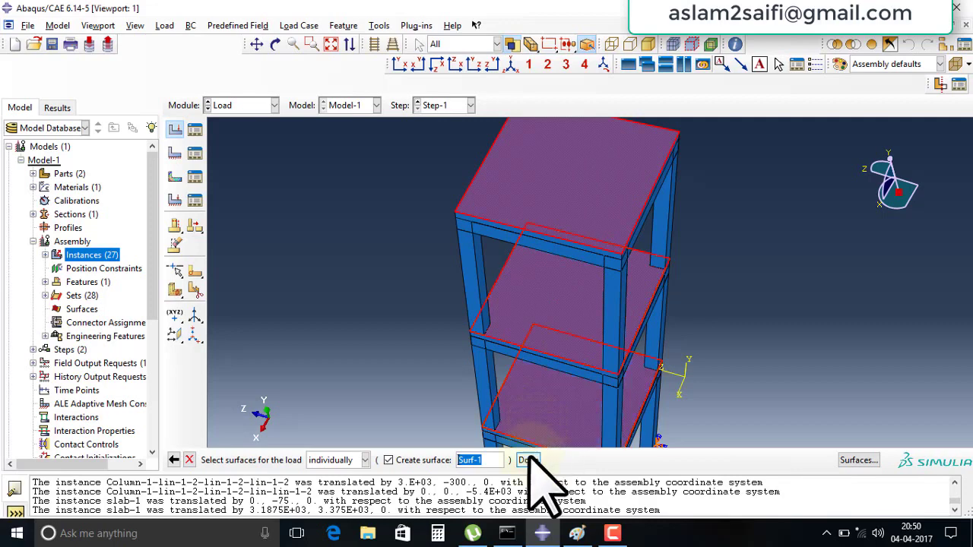
click(527, 460)
text(200)
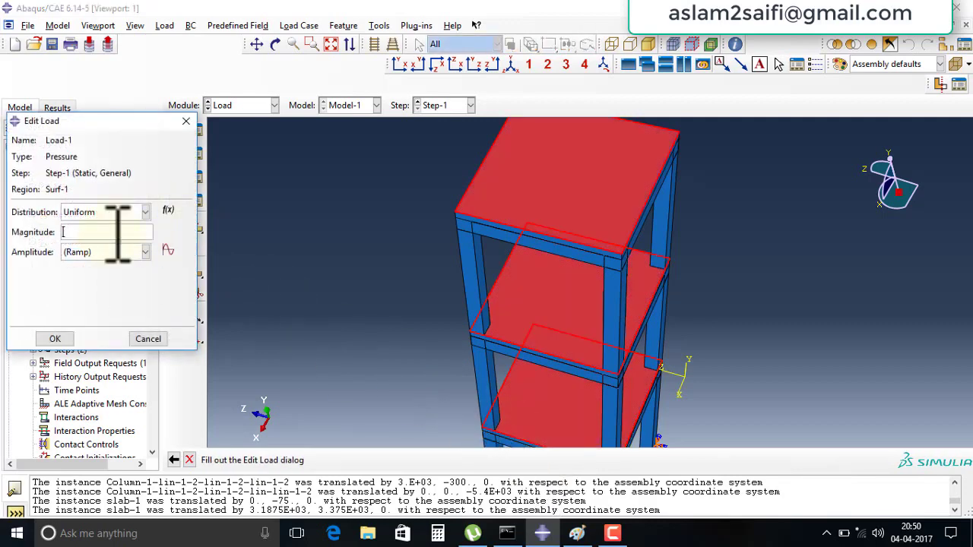
click(55, 339)
Orbit the loaded frame to an oblique view
scroll(471, 297, down, 3)
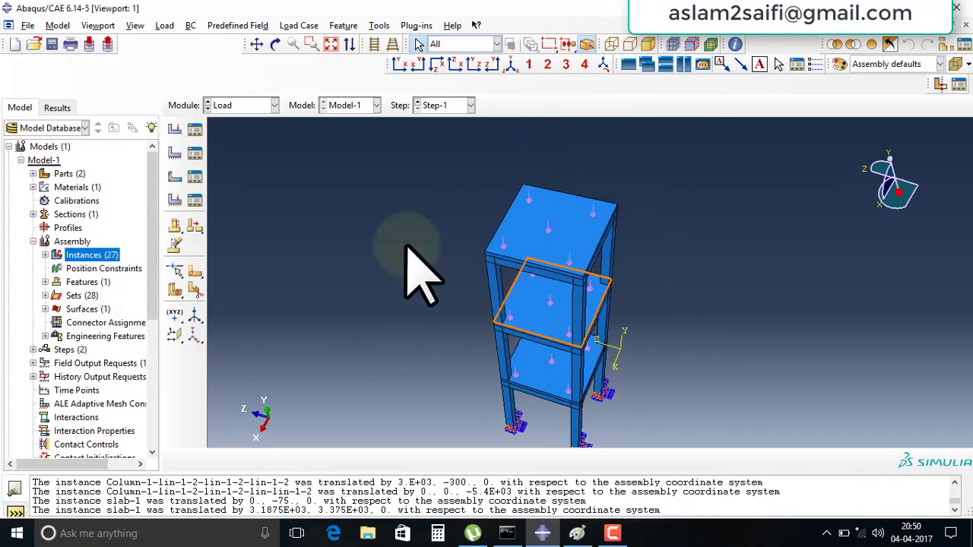
click(276, 44)
mouse_move(517, 265)
mouse_down()
mouse_move(551, 249)
mouse_move(504, 297)
mouse_move(565, 354)
mouse_move(560, 369)
mouse_up()
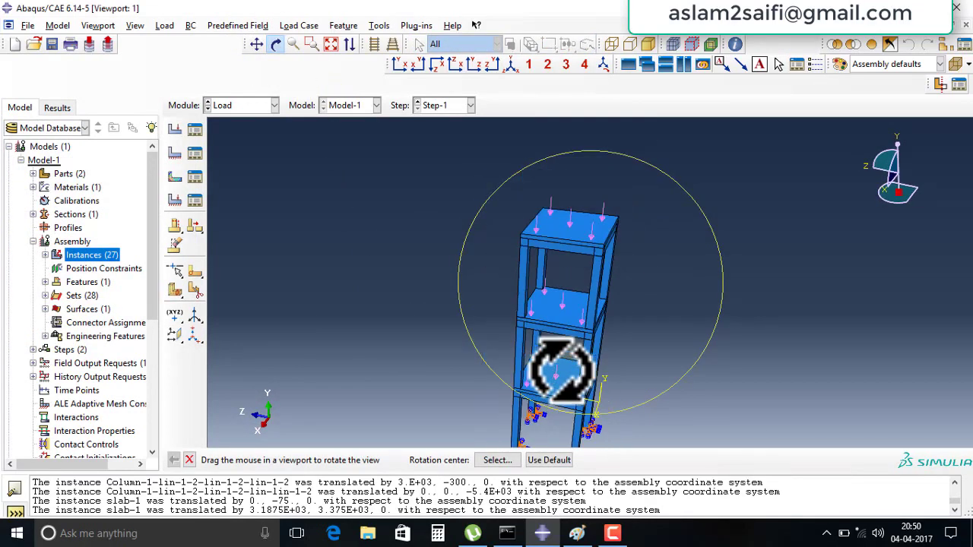
mouse_move(662, 380)
mouse_down()
mouse_move(495, 358)
mouse_move(514, 342)
mouse_move(537, 258)
mouse_move(521, 246)
mouse_move(519, 255)
mouse_up()
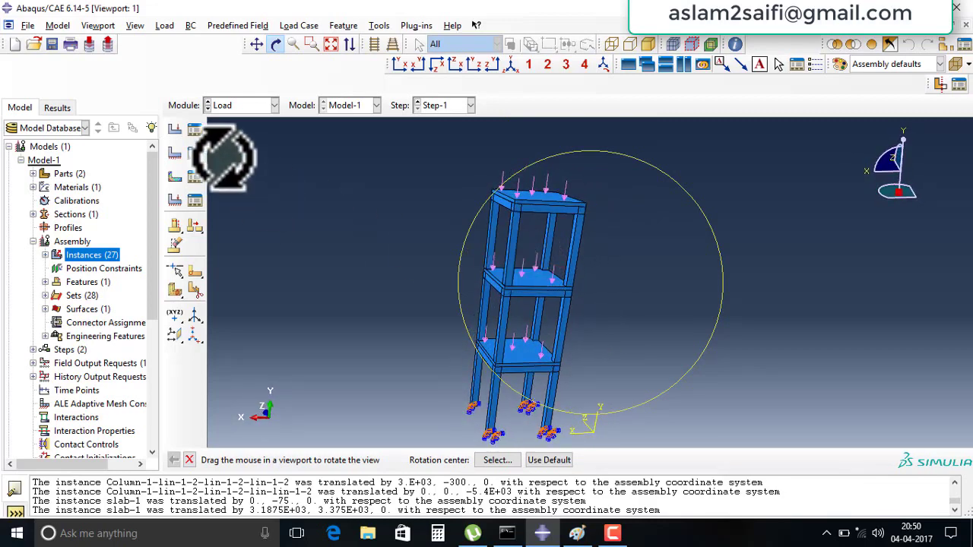
click(275, 106)
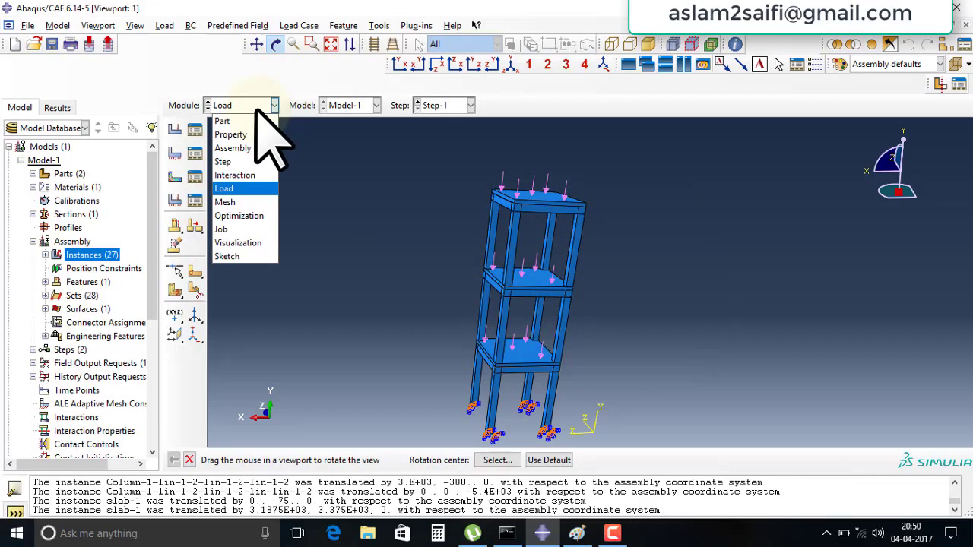
In the Mesh module, seed and mesh the Column part into 10 elements
click(242, 203)
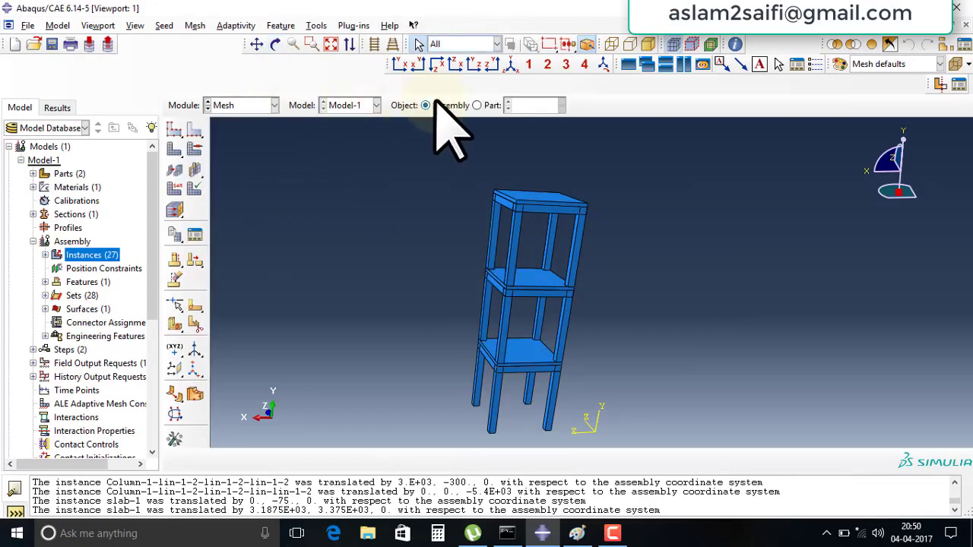
click(476, 105)
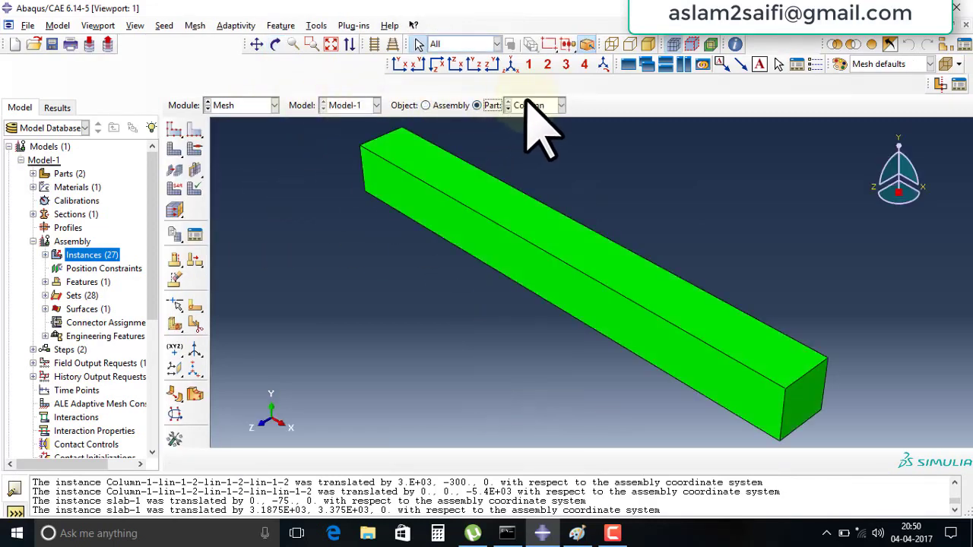
click(174, 129)
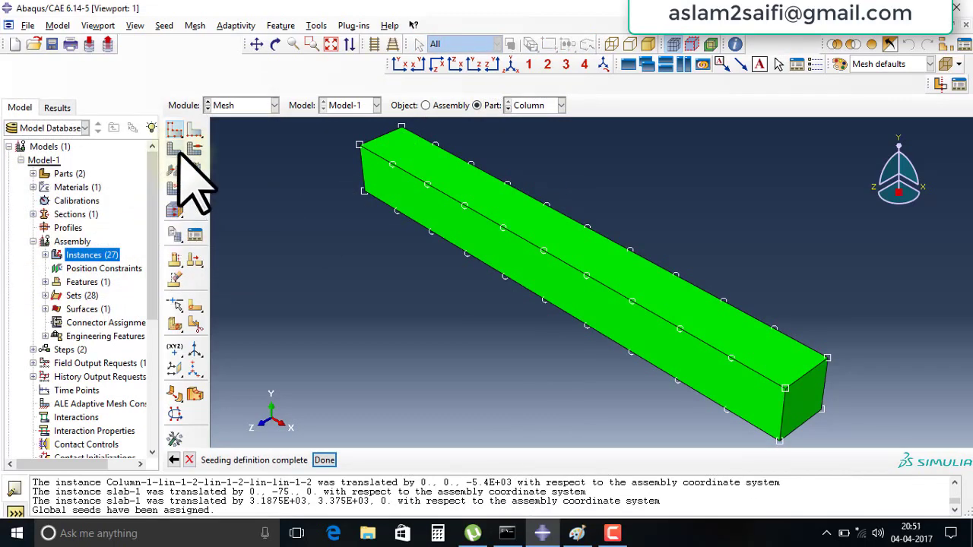
click(175, 150)
click(286, 460)
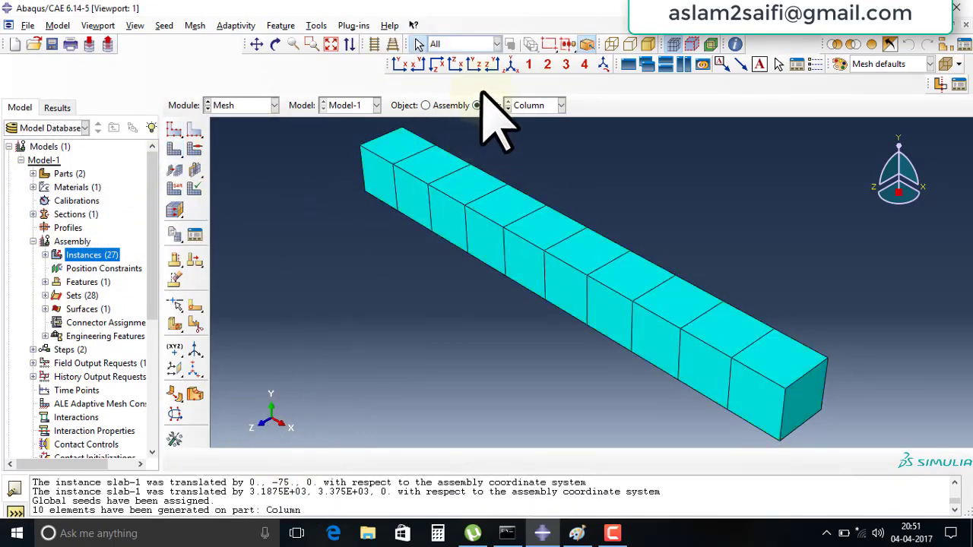
Seed and mesh the slab part into 400 elements
click(530, 135)
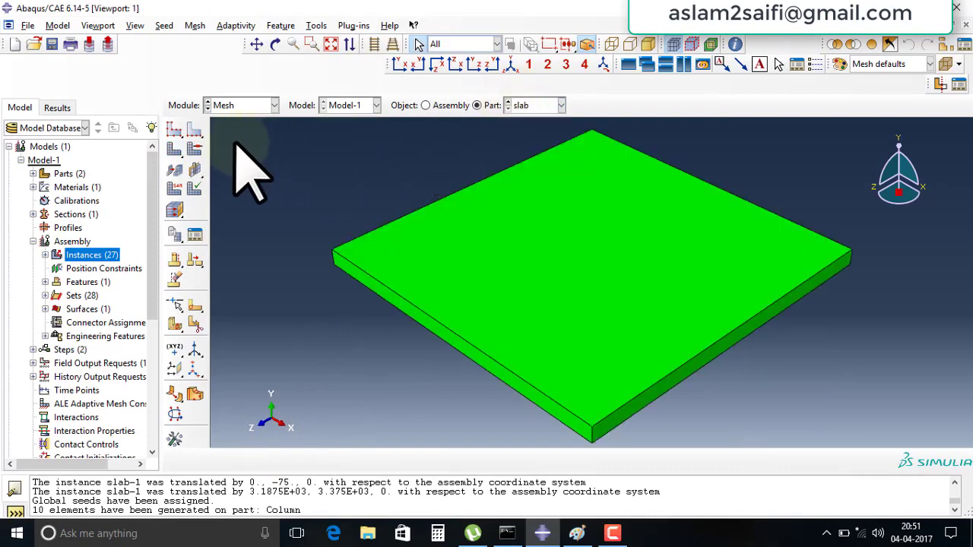
click(175, 150)
click(40, 277)
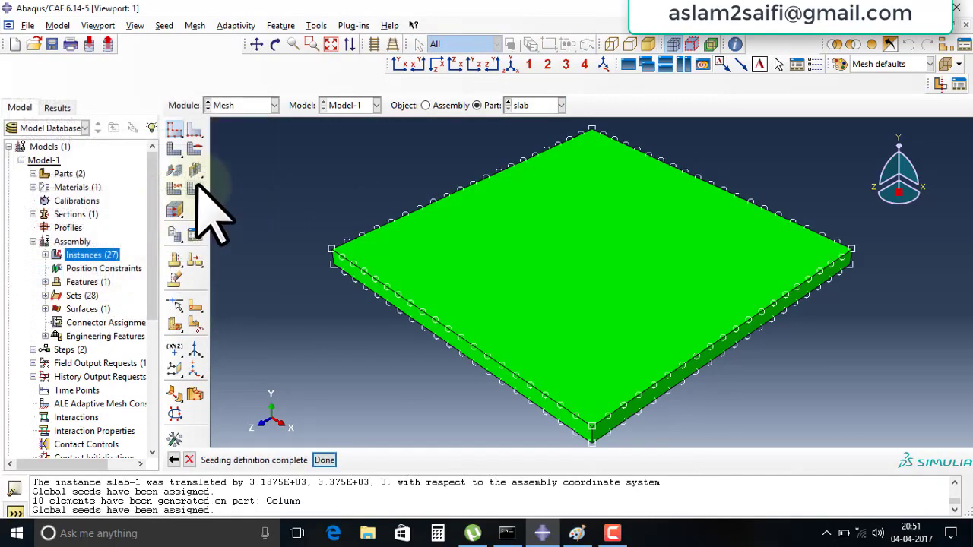
click(173, 149)
click(293, 460)
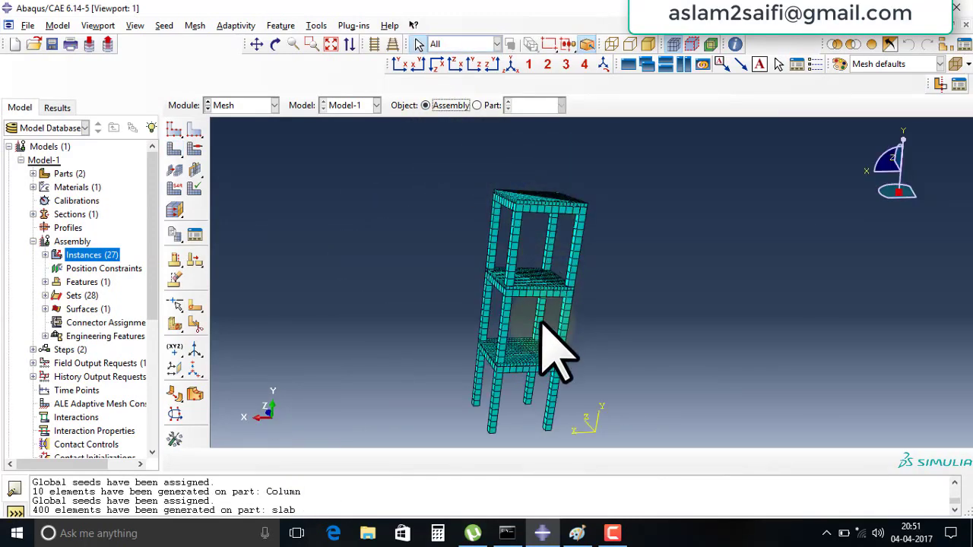
scroll(541, 327, down, 3)
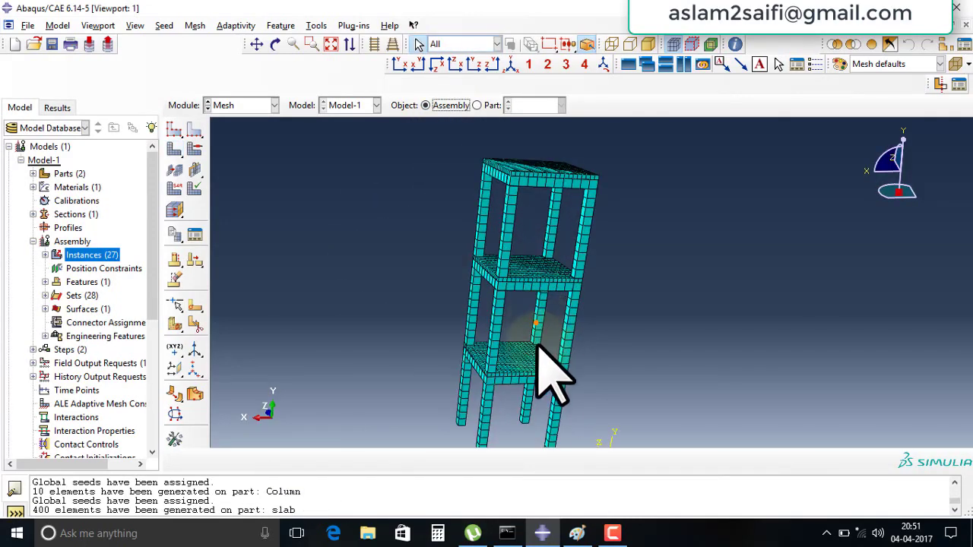
click(276, 44)
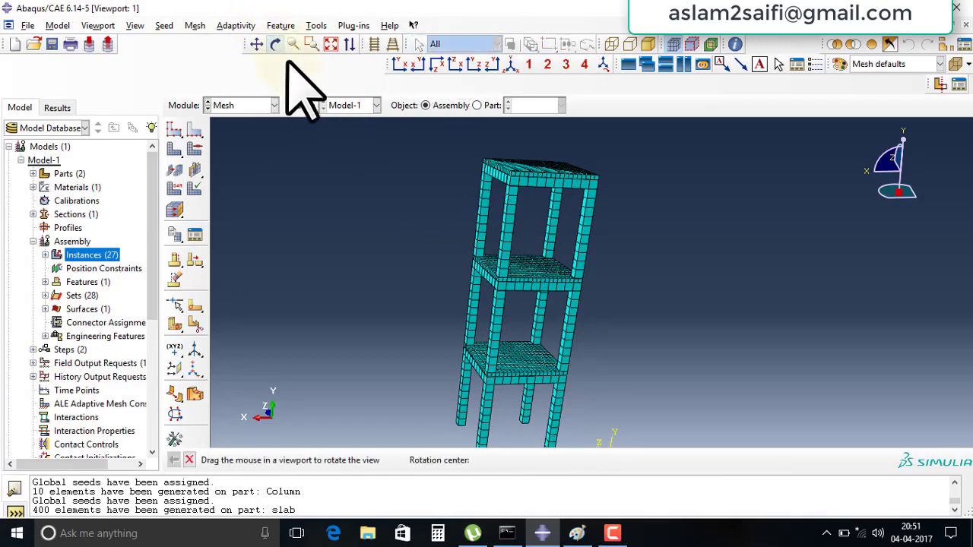
mouse_move(532, 327)
mouse_down()
mouse_move(499, 347)
mouse_move(508, 285)
mouse_move(434, 278)
mouse_move(467, 305)
mouse_move(519, 306)
mouse_move(514, 286)
mouse_move(478, 278)
mouse_move(501, 298)
mouse_move(515, 289)
mouse_move(517, 261)
mouse_move(512, 269)
mouse_move(565, 282)
mouse_move(562, 253)
mouse_move(548, 263)
mouse_move(581, 260)
mouse_up()
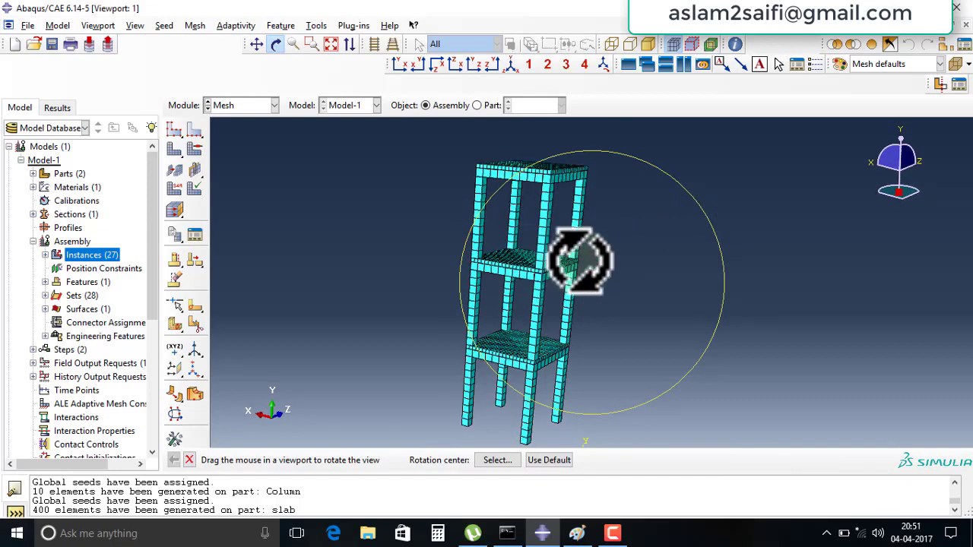
middle_click(716, 261)
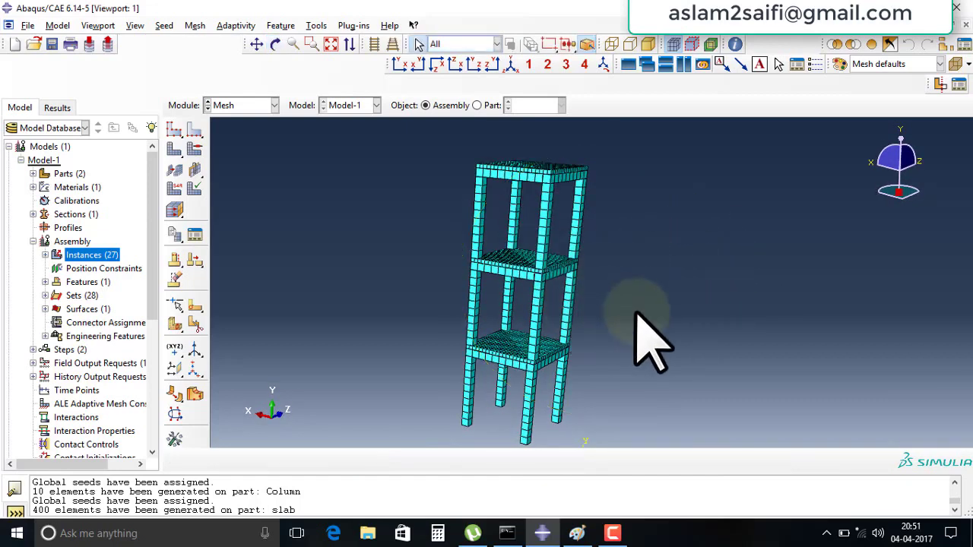